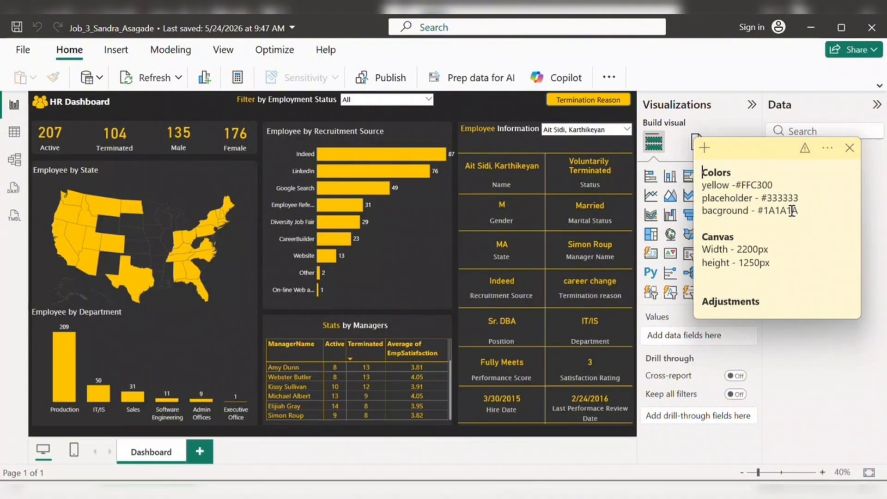
Dismiss the color and canvas notes and examine the dashboard's Active, Terminated, Male and Female cards
click(672, 65)
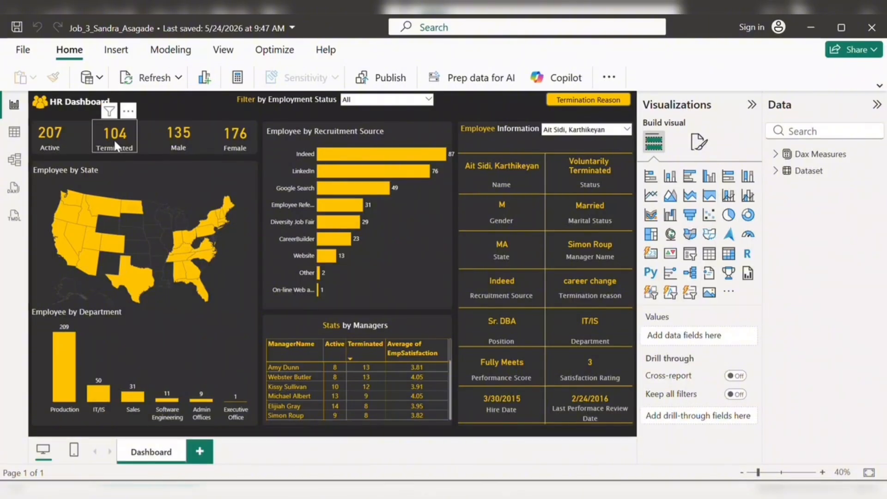
click(59, 138)
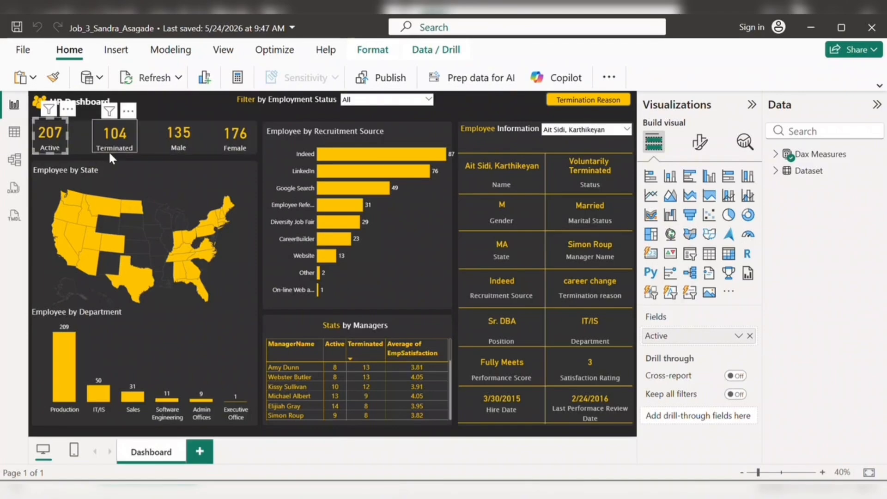
click(115, 136)
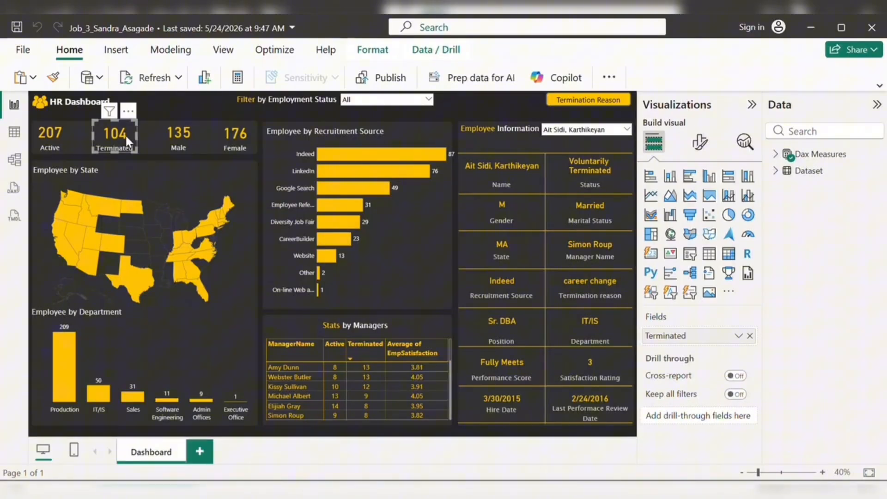
click(179, 137)
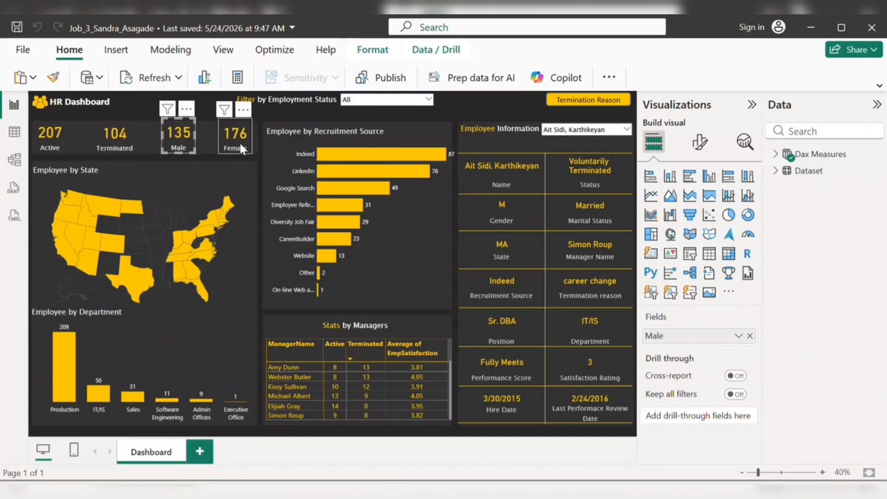
Examine the Employee by State map, the department and recruitment source charts, and the Stats by Managers table
click(172, 184)
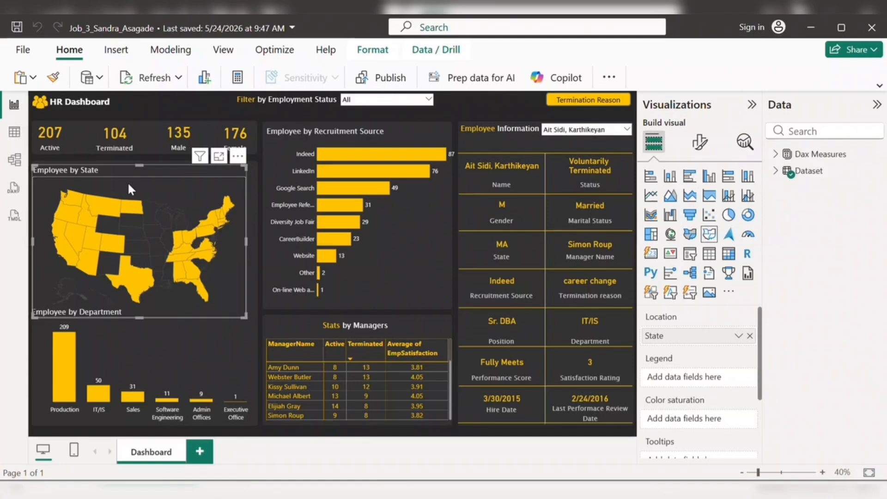
mouse_move(108, 212)
click(146, 331)
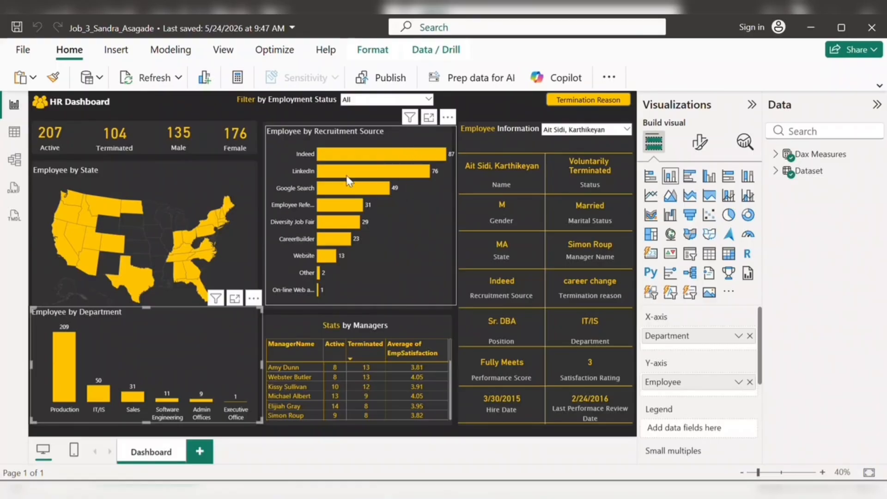
mouse_move(341, 159)
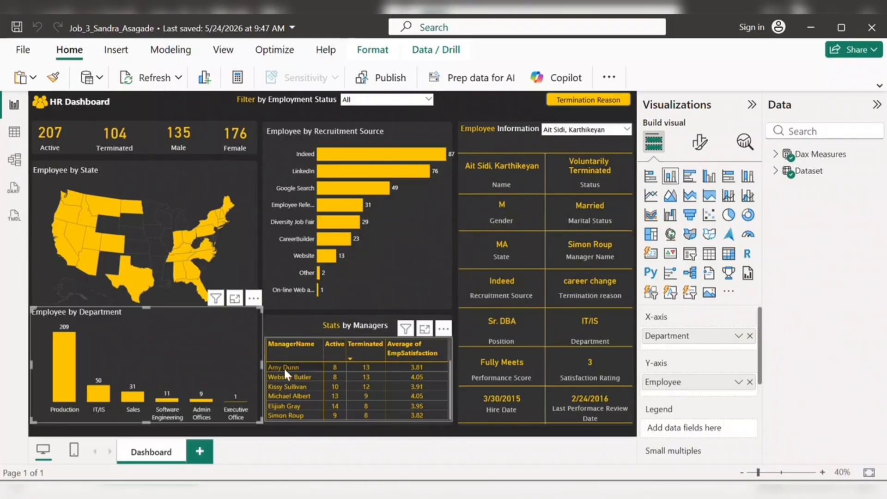
click(451, 345)
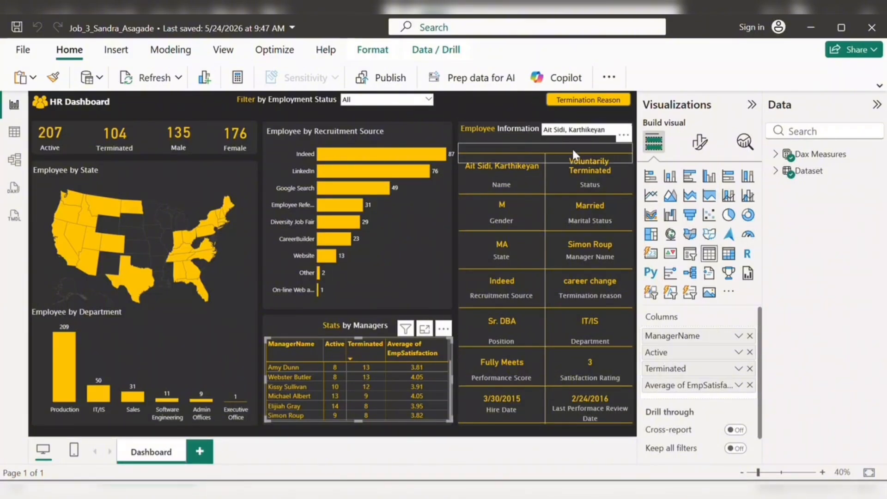
Examine the choices in the Employee Information and Employment Status slicers
click(615, 135)
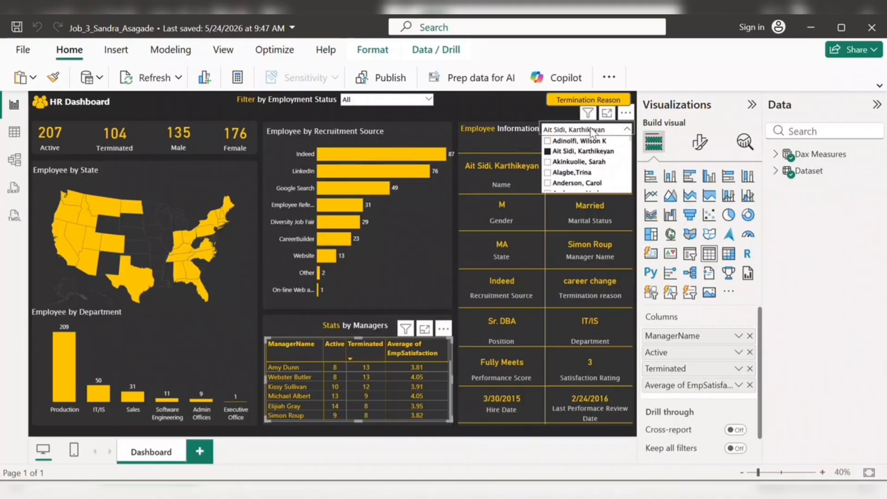
click(591, 132)
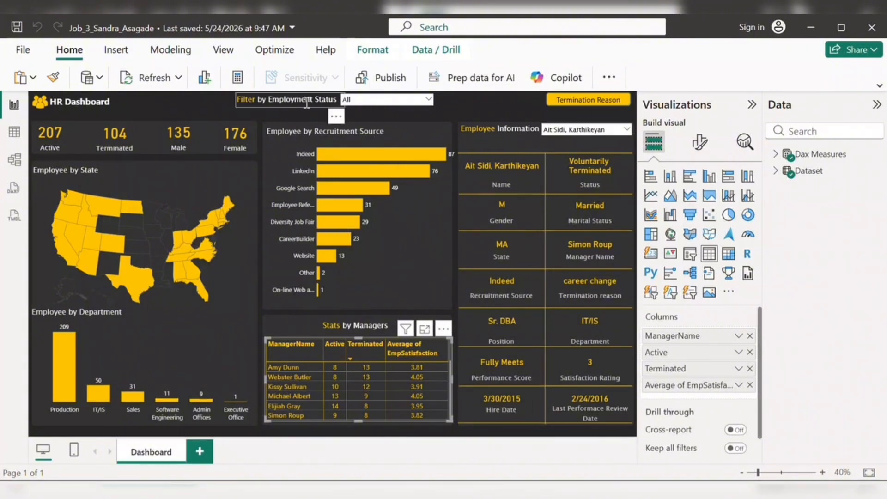
click(389, 100)
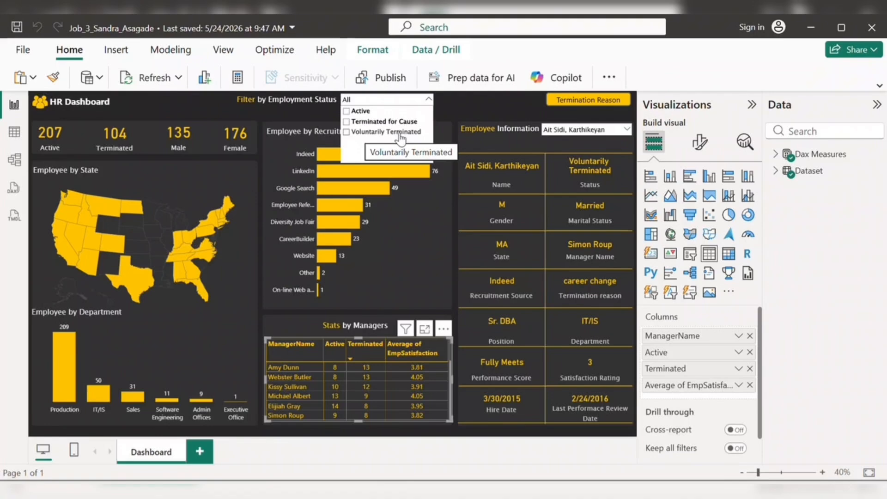
Open the Termination Reason popup and examine its Employee by Termination Reason chart and Employment Status filter
click(580, 100)
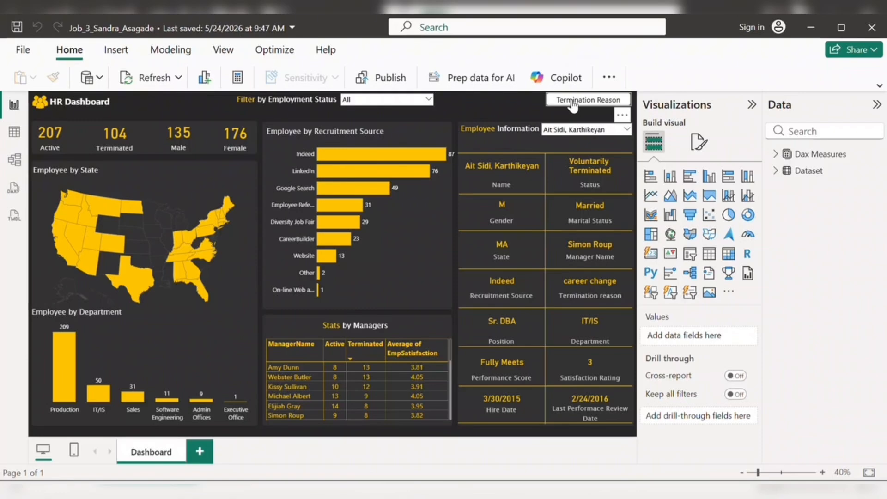
click(572, 103)
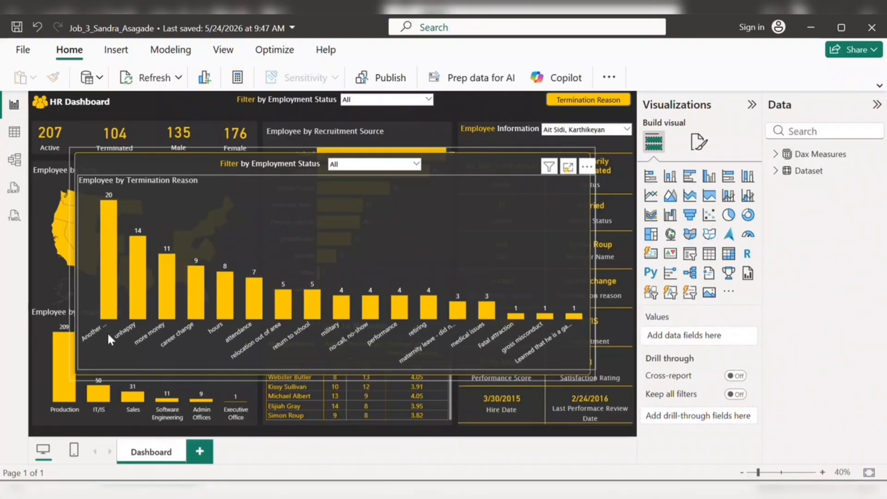
click(238, 164)
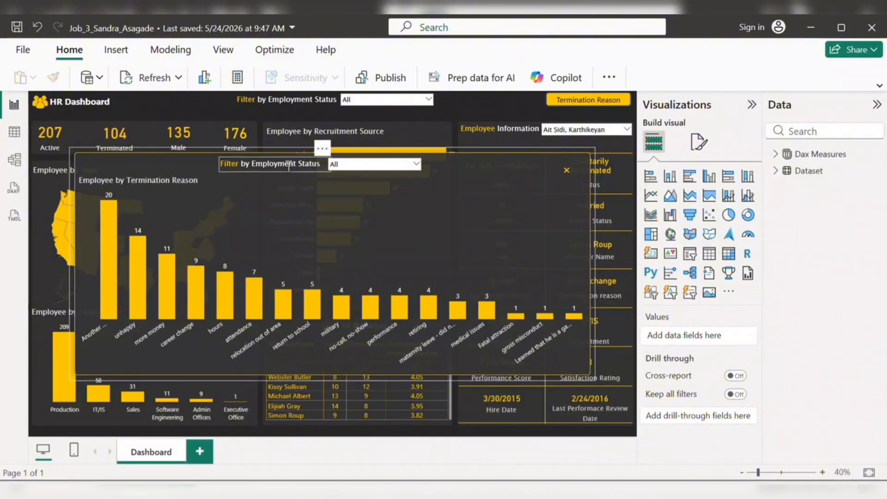
click(333, 165)
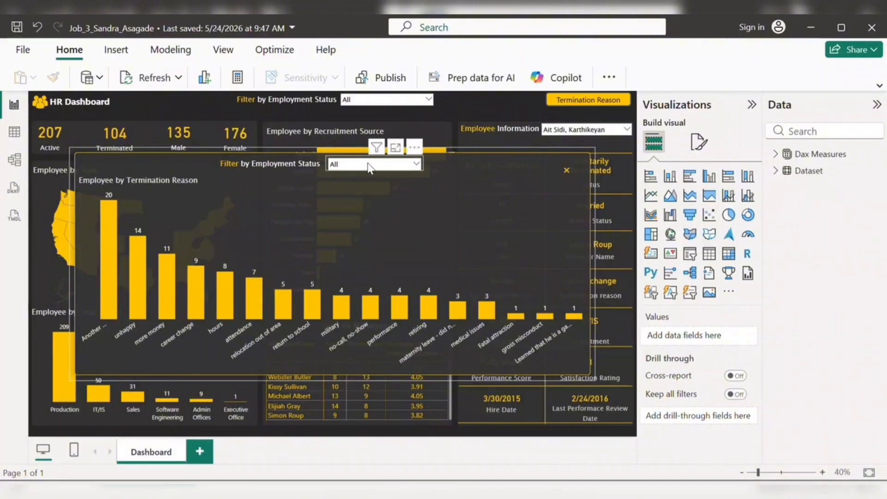
click(153, 177)
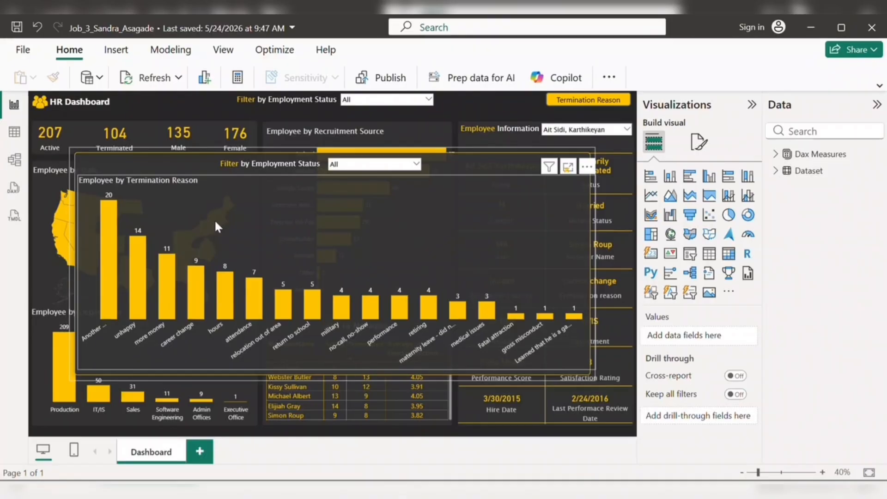
Compare the Employment Status options in the popup's filter with those in the dashboard's filter, and close the popup
click(370, 165)
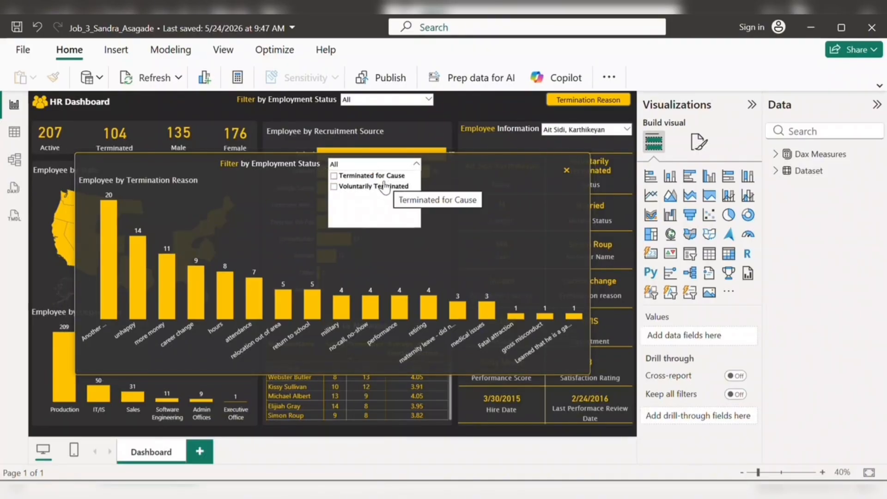
click(400, 101)
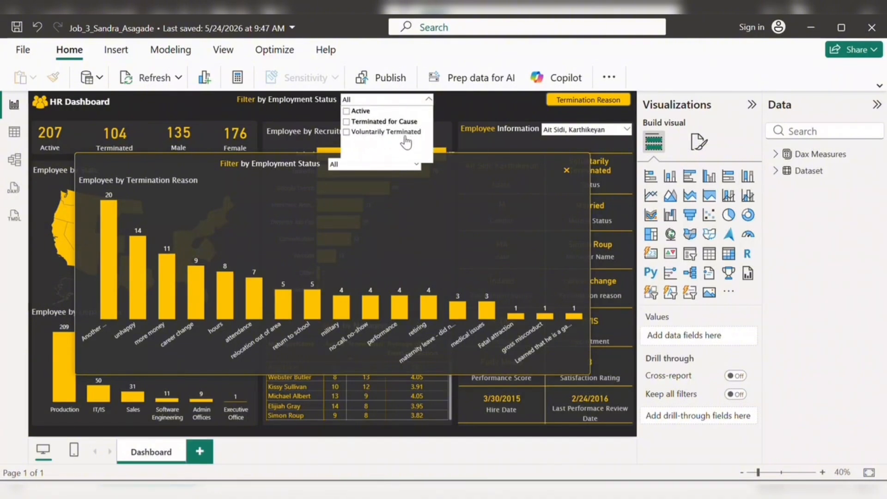
click(428, 99)
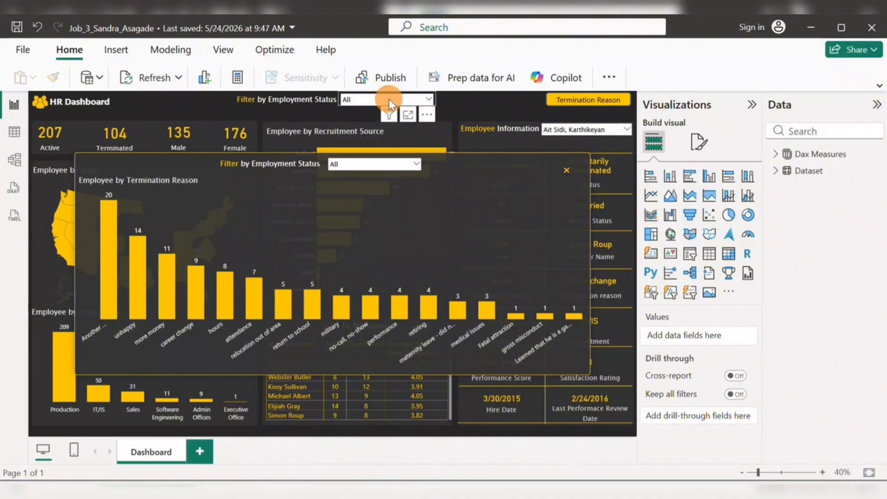
click(354, 164)
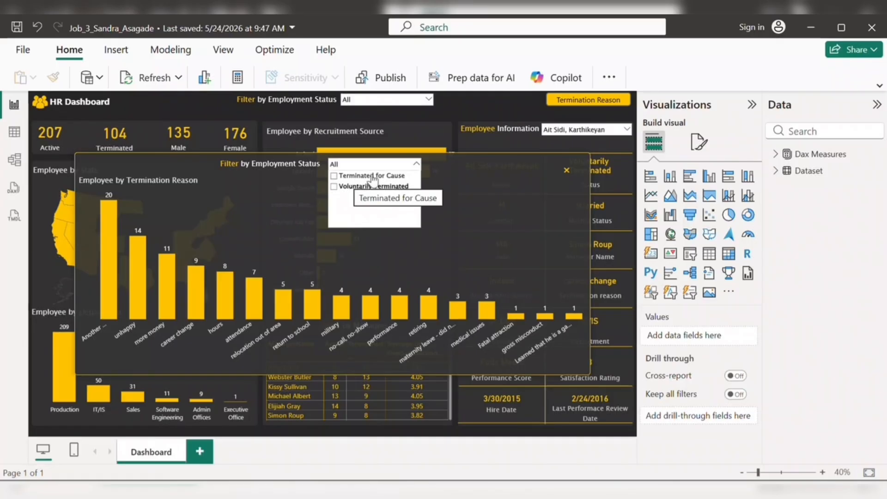
click(410, 163)
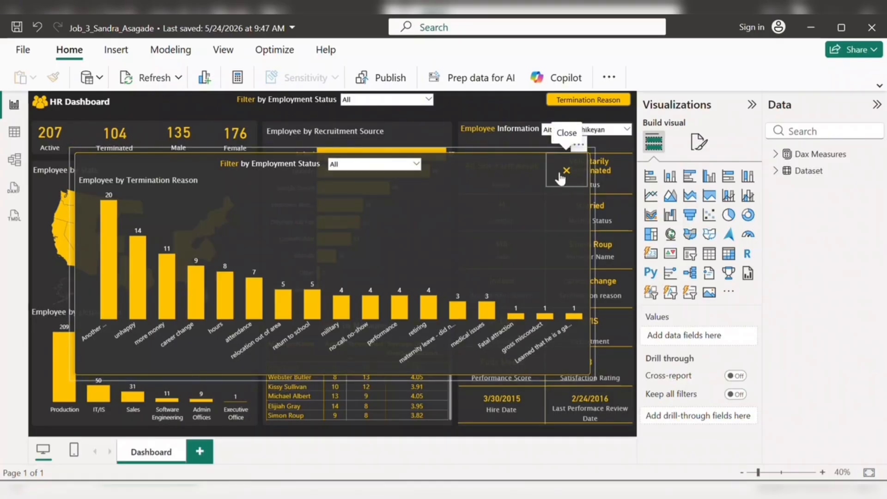
click(568, 179)
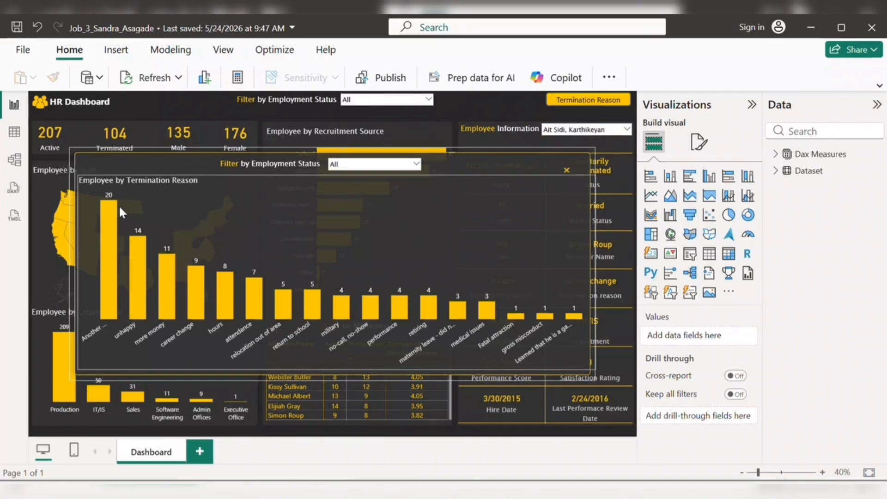
click(569, 172)
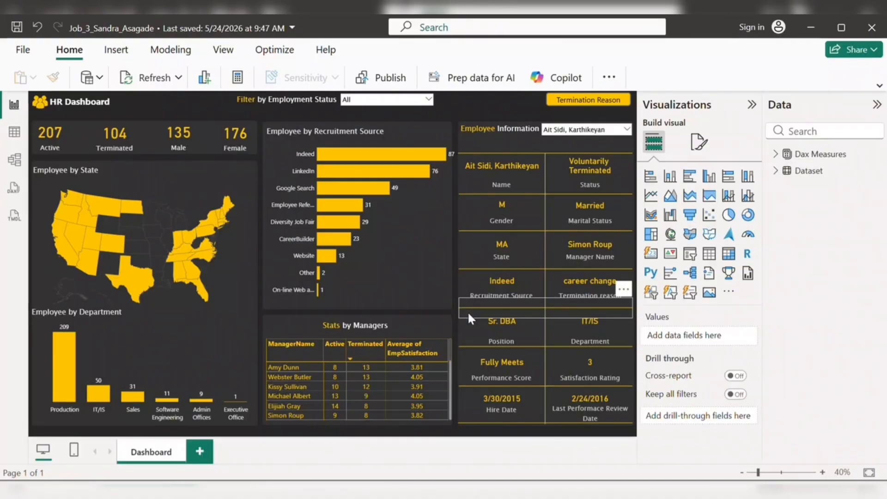
Create a blank report and set its page's canvas type to Custom
click(23, 51)
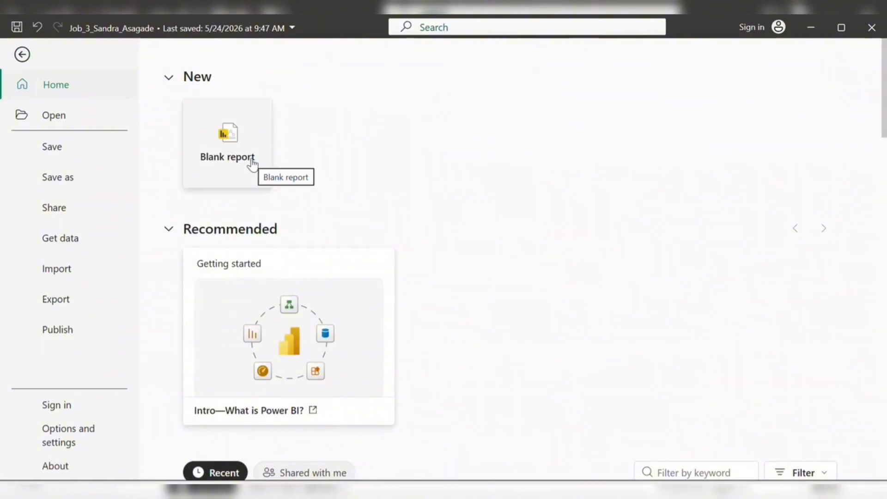
click(224, 152)
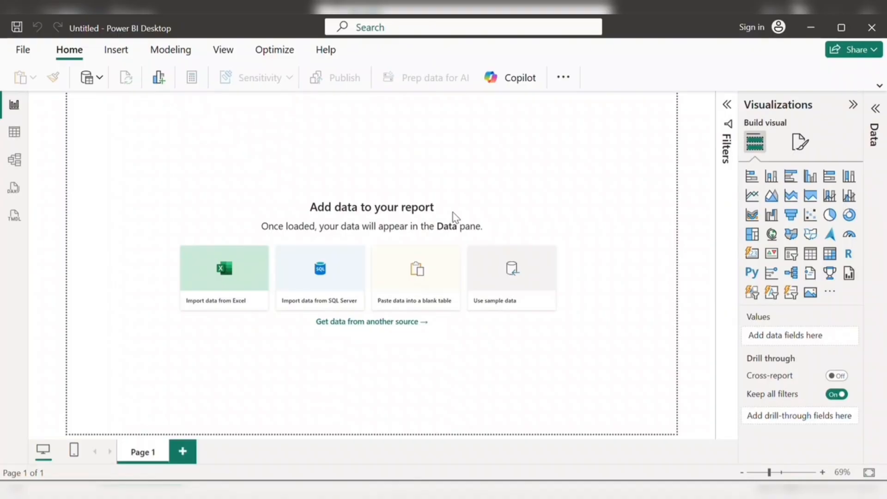
click(800, 149)
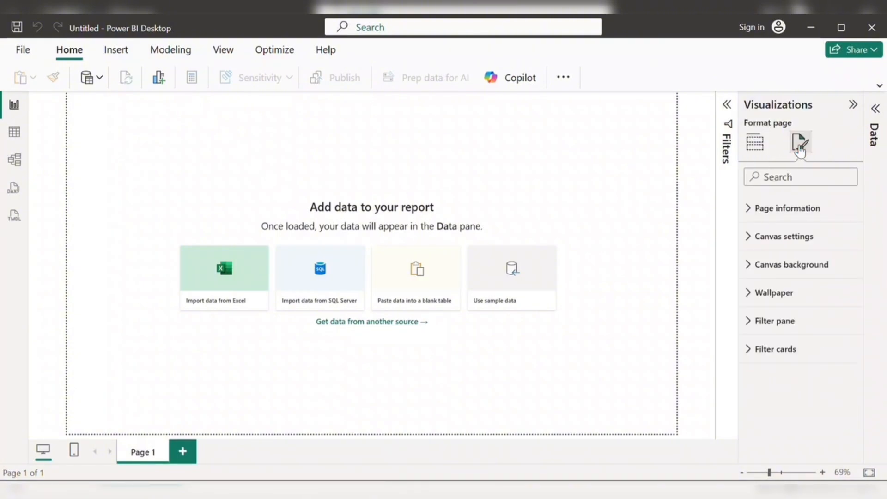
click(759, 238)
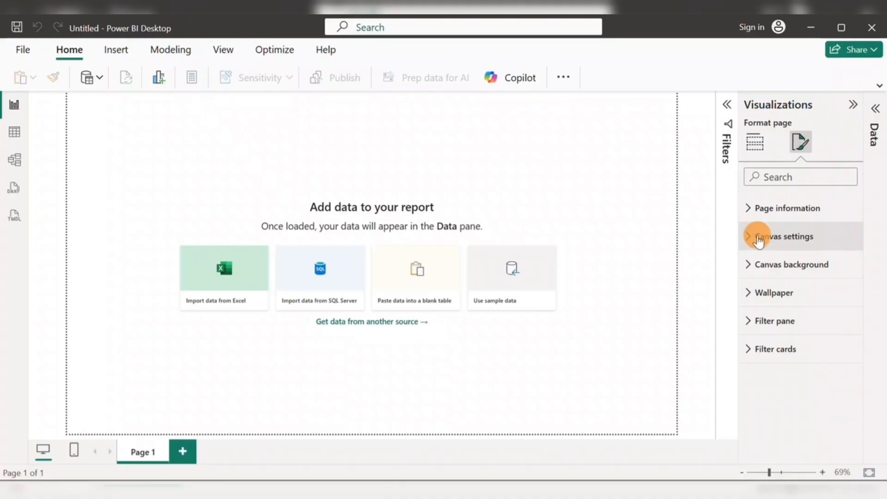
scroll(786, 256, down, 1)
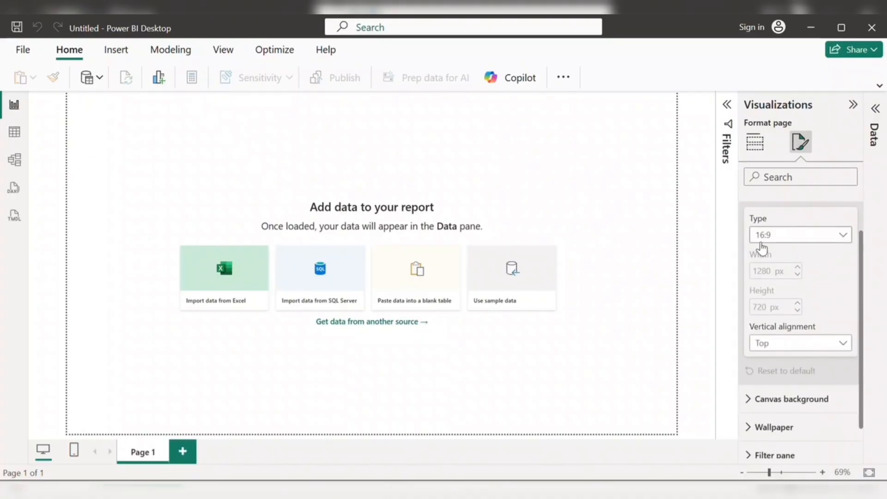
click(790, 237)
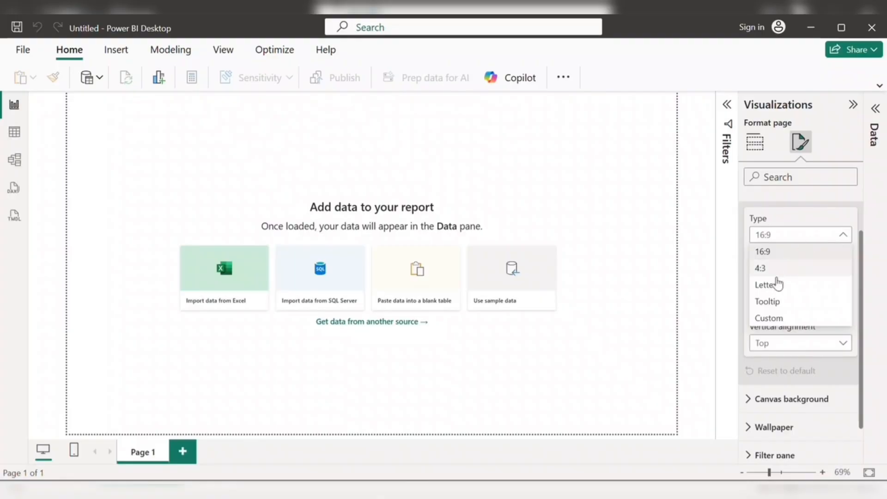
click(769, 319)
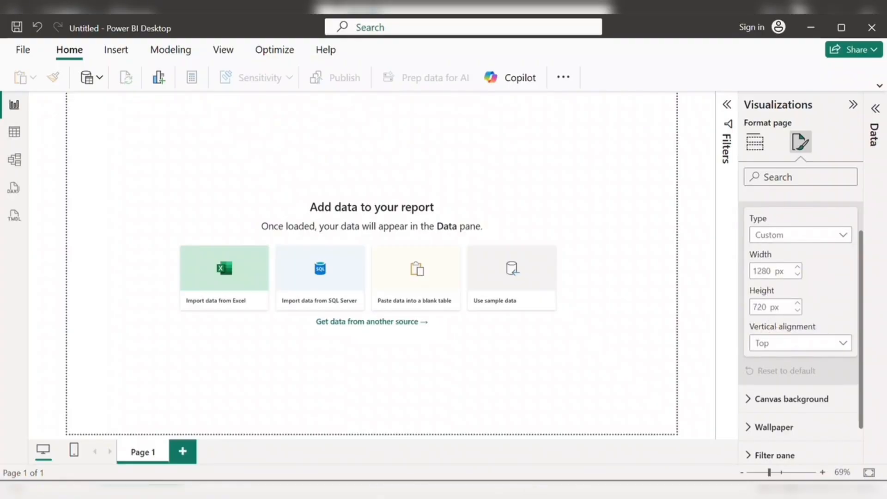
Copy the canvas dimensions from the sticky note and set the page width to 2200 px and height to 1250 px
click(517, 488)
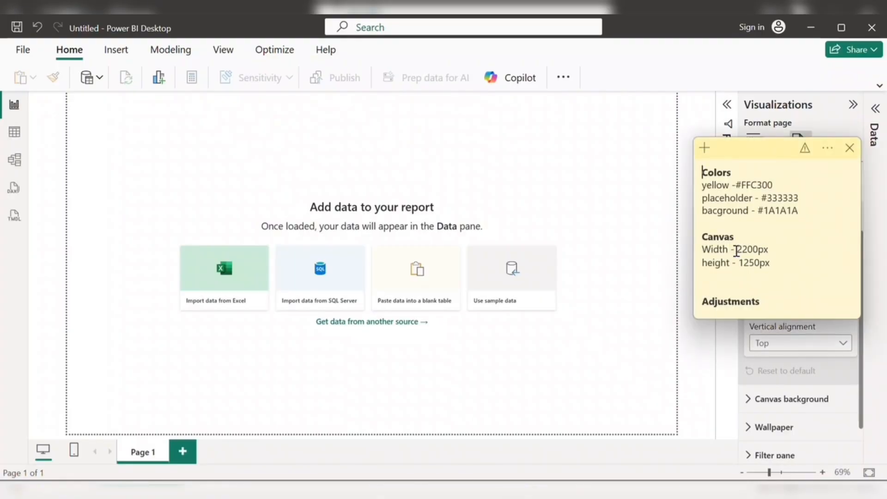
mouse_move(737, 250)
mouse_down()
mouse_move(761, 250)
mouse_move(759, 264)
mouse_move(739, 265)
mouse_up()
click(765, 272)
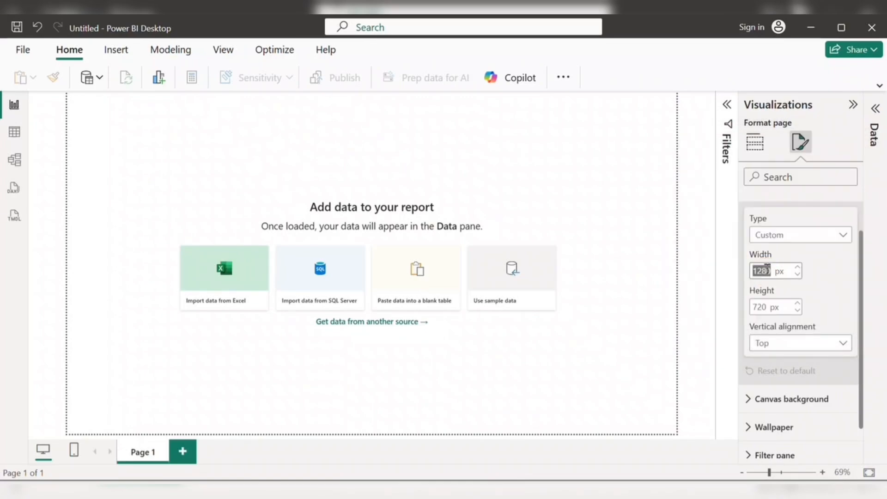
key(super+v)
click(692, 312)
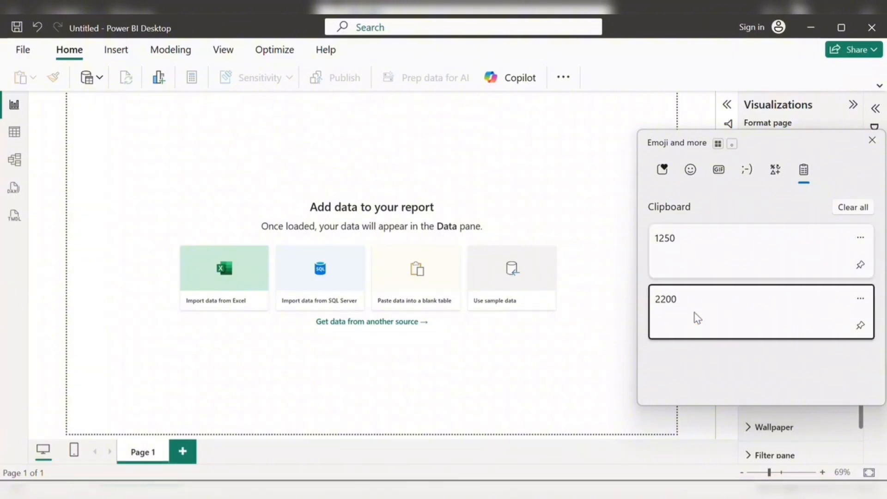
click(762, 306)
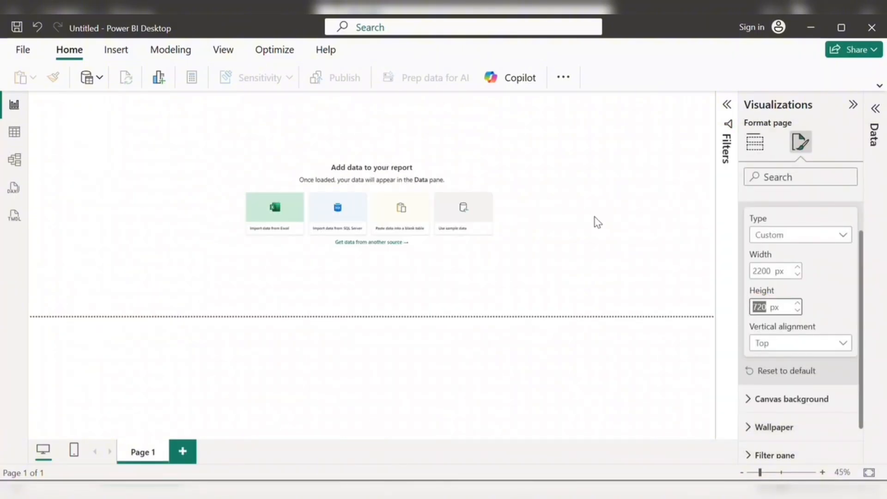
key(super+v)
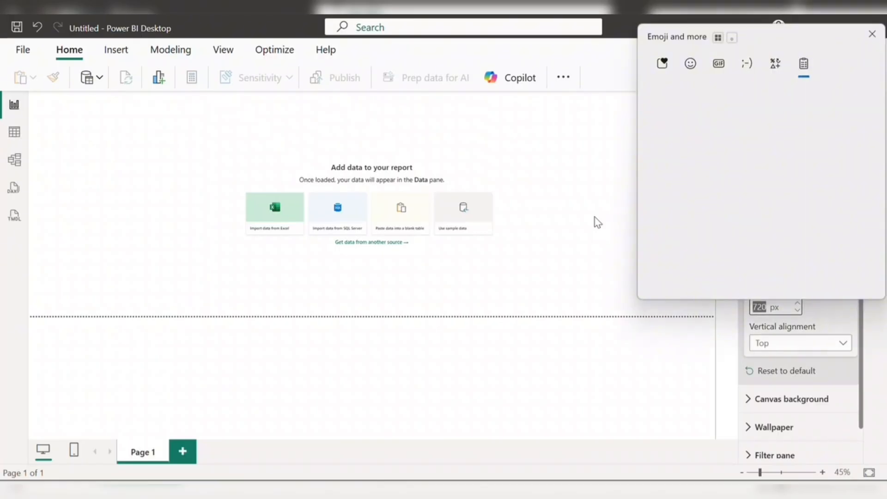
click(700, 135)
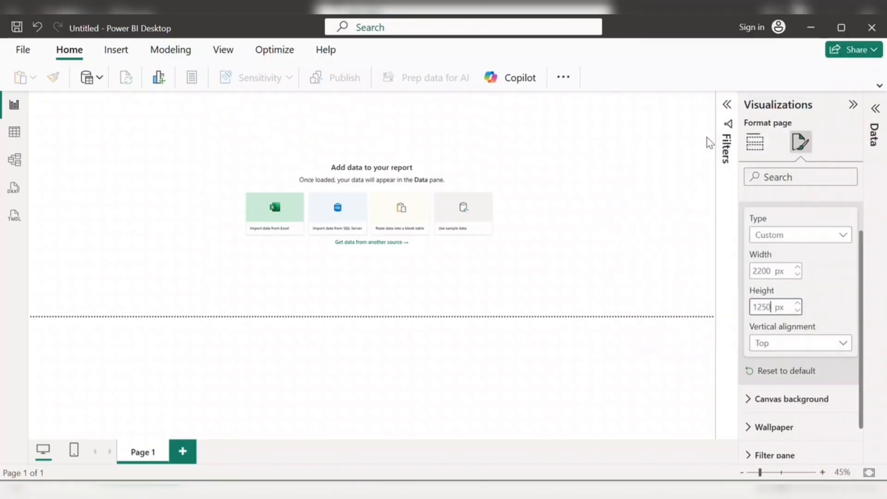
click(755, 143)
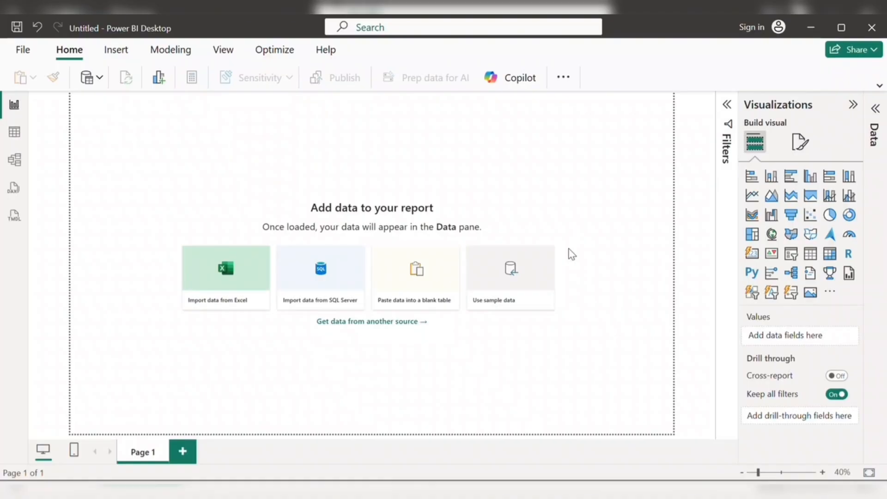
Set the page's canvas background transparency to 0%
click(798, 143)
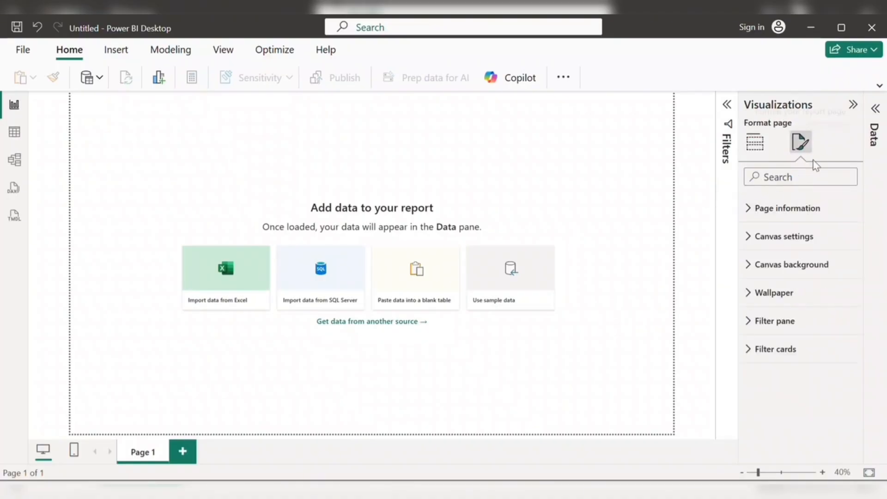
click(772, 263)
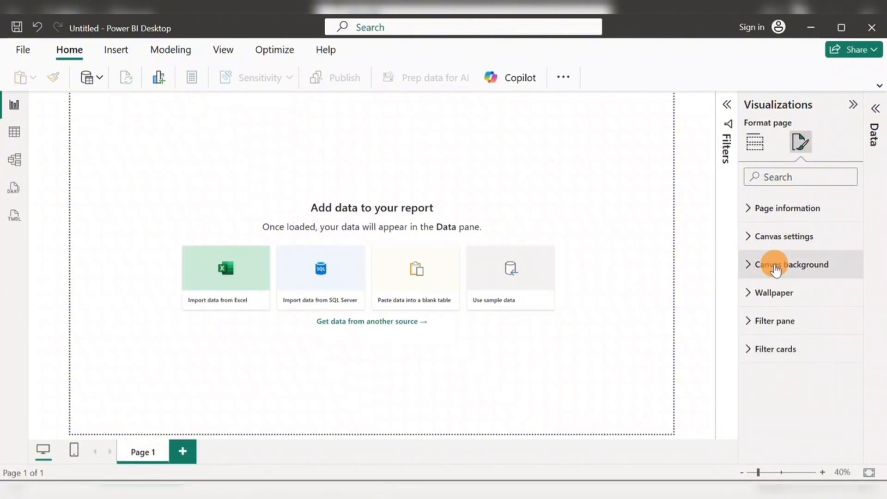
scroll(814, 317, down, 2)
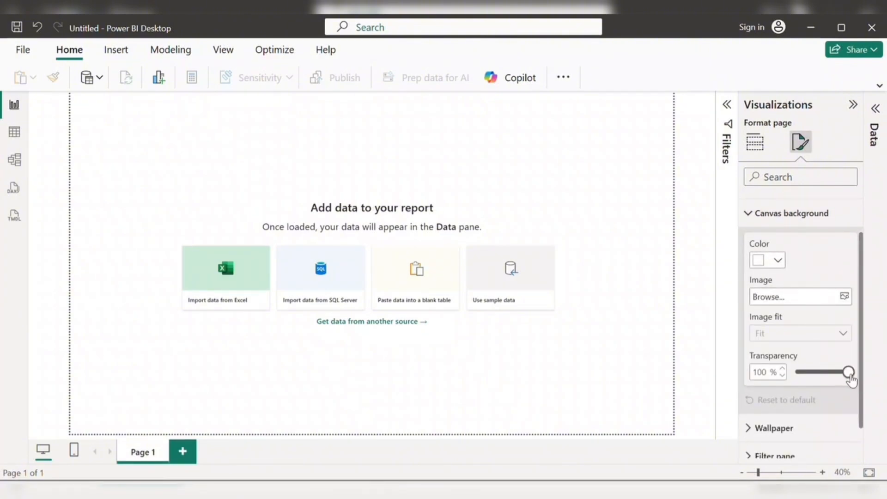
drag(852, 380, 786, 380)
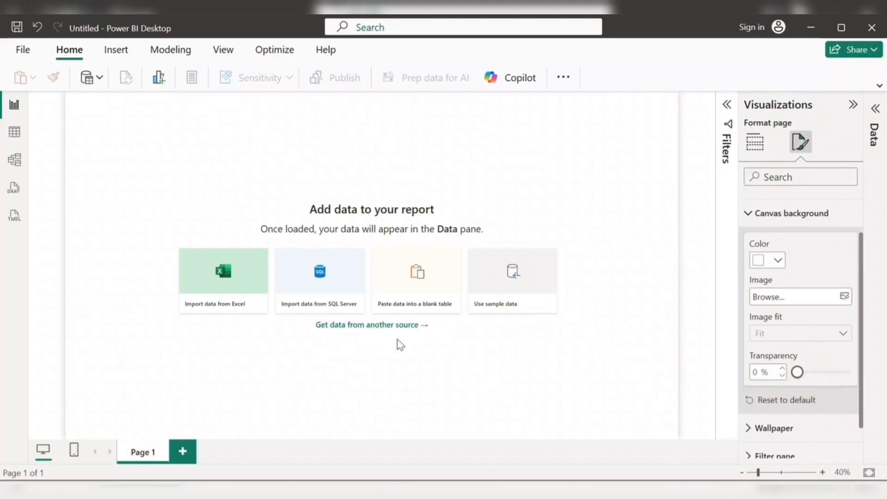
click(634, 345)
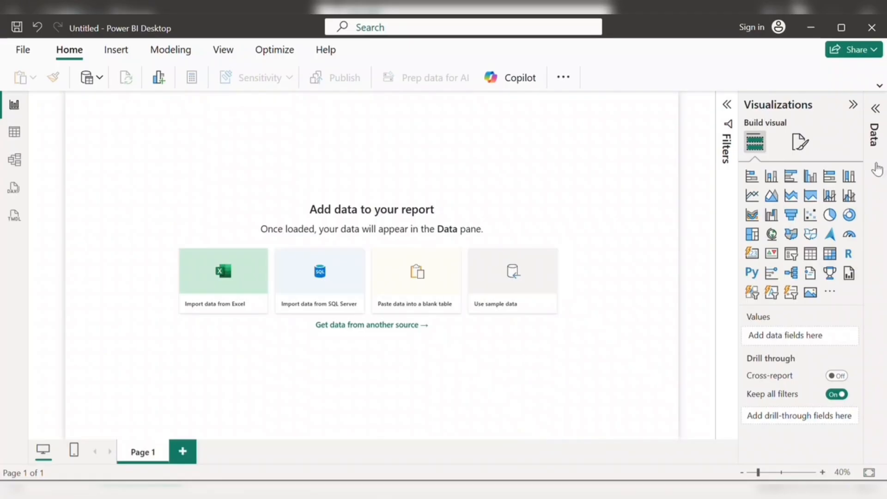
Show the Data pane, look over the common data sources, and expand the ribbon to its full layout
click(876, 109)
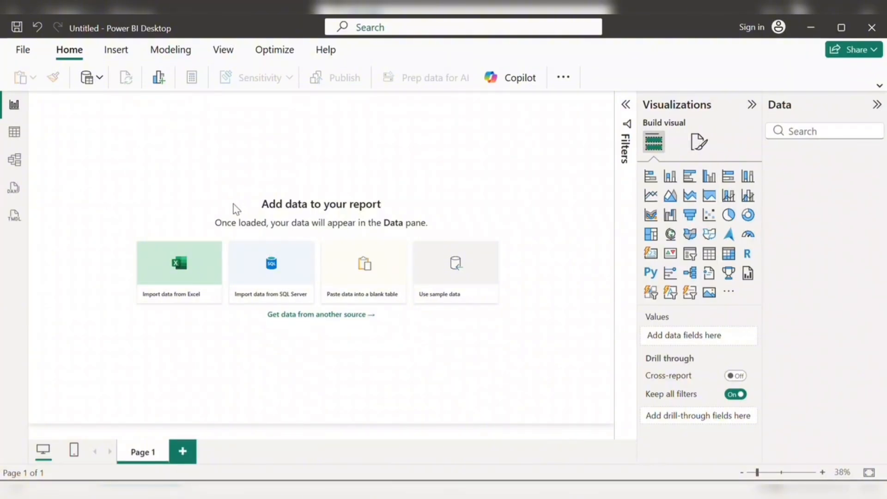
click(100, 79)
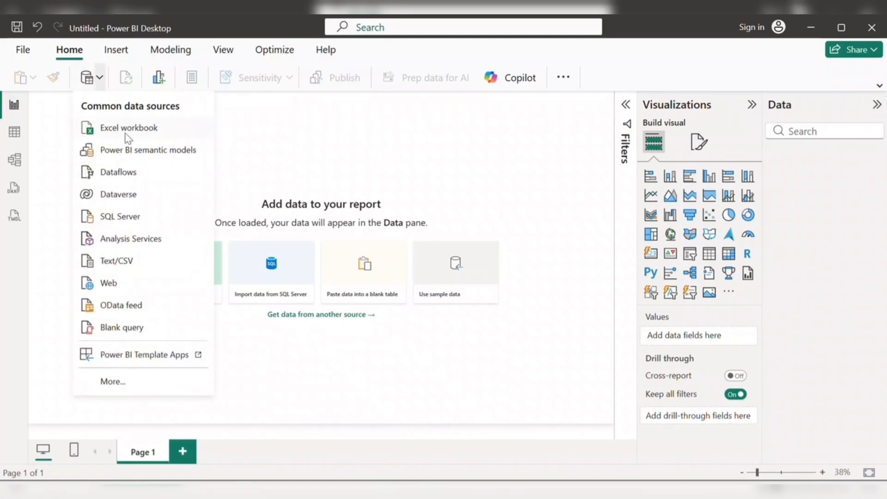
click(264, 163)
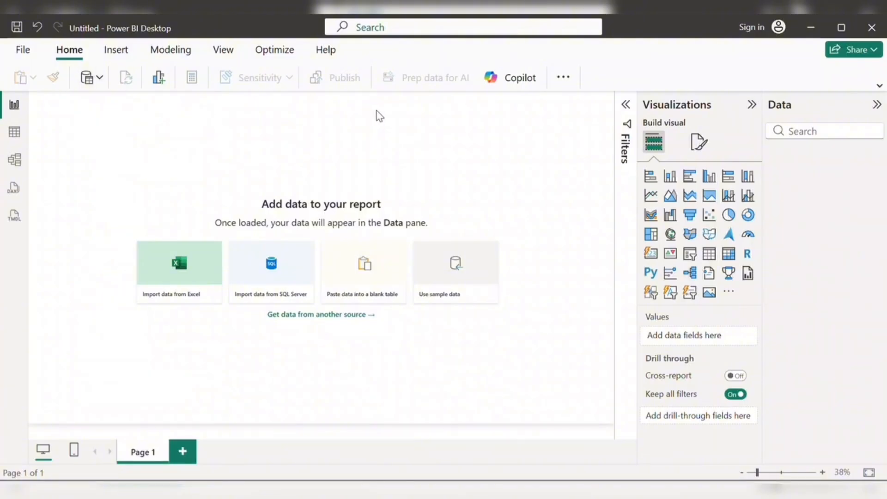
click(879, 89)
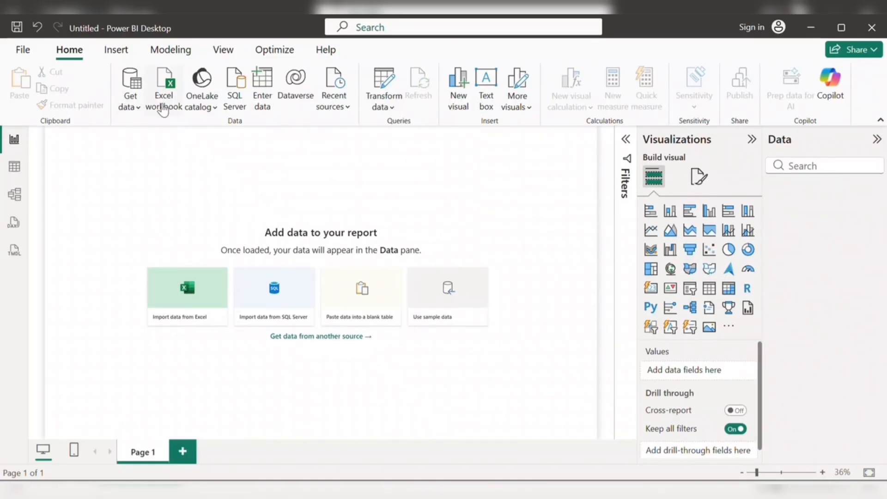
Connect to the HR_Dataset Excel workbook in the HR Dataset folder as the report's data source
click(130, 103)
click(153, 155)
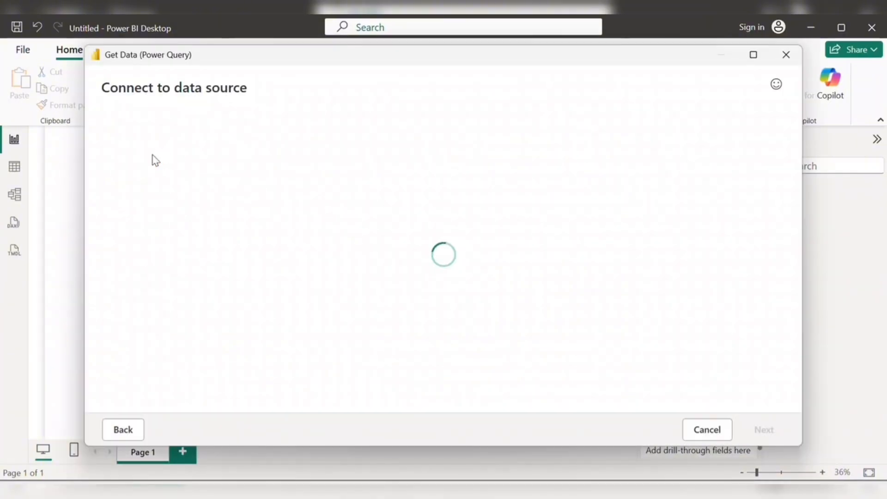
click(643, 157)
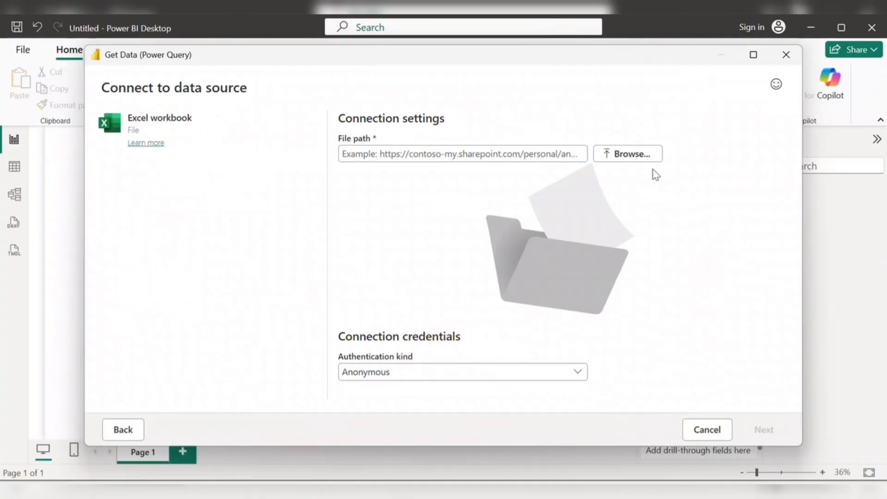
click(650, 155)
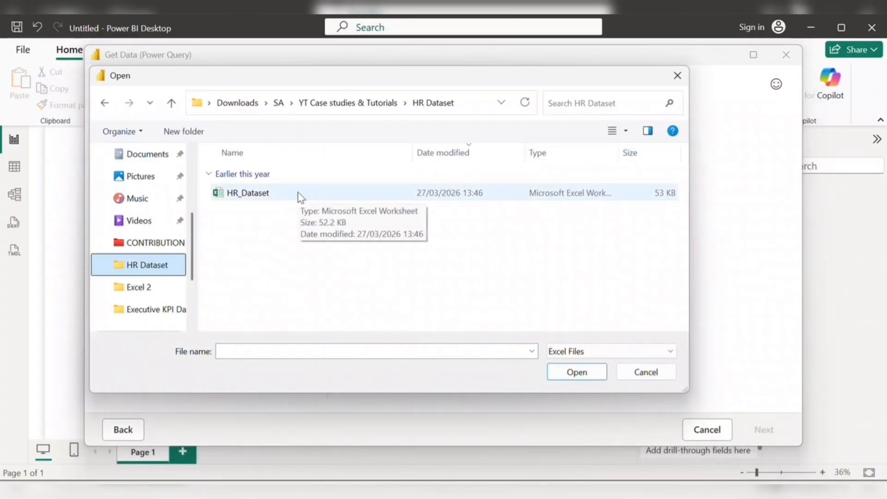
click(298, 193)
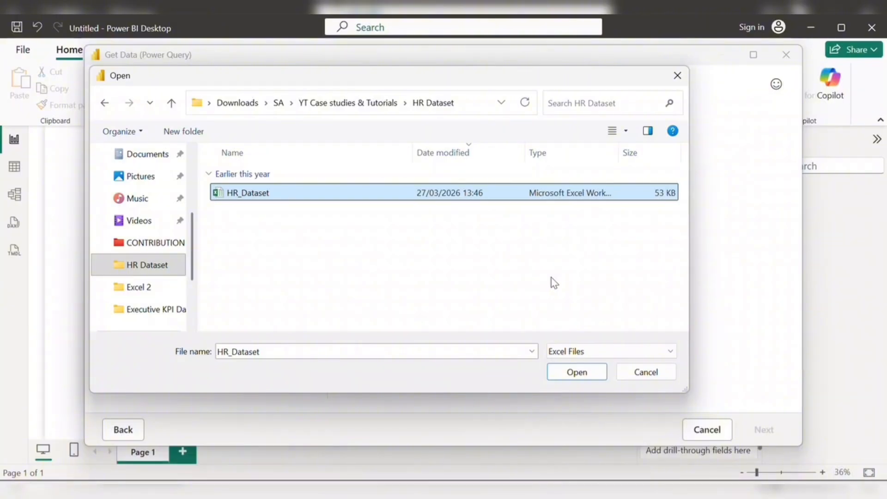
click(576, 375)
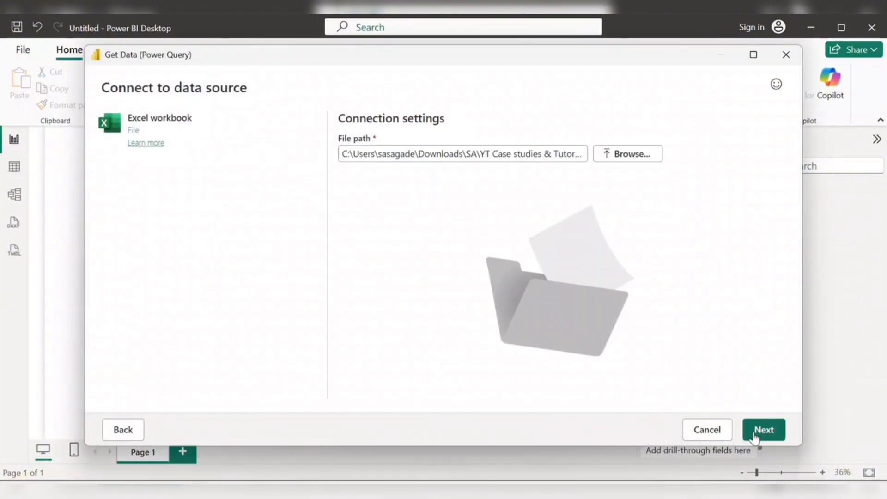
click(765, 431)
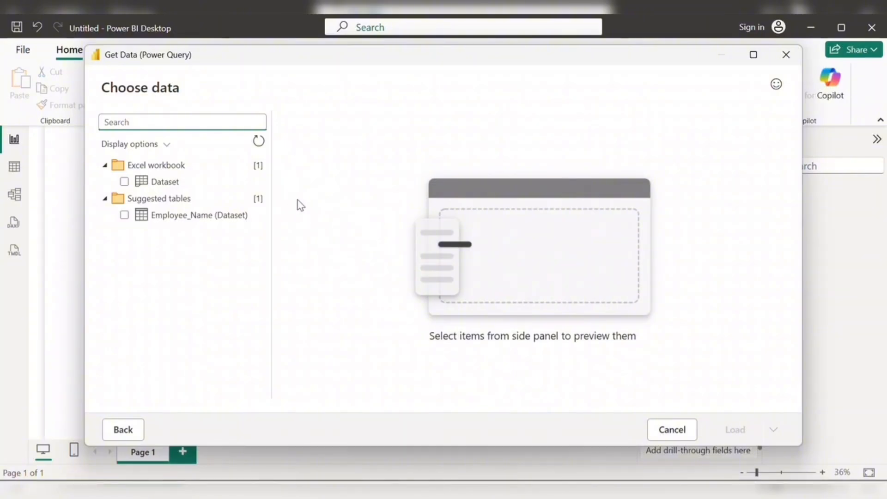
Select the Dataset sheet, look through its preview columns, and open it in Power Query for transformation
click(155, 185)
click(124, 183)
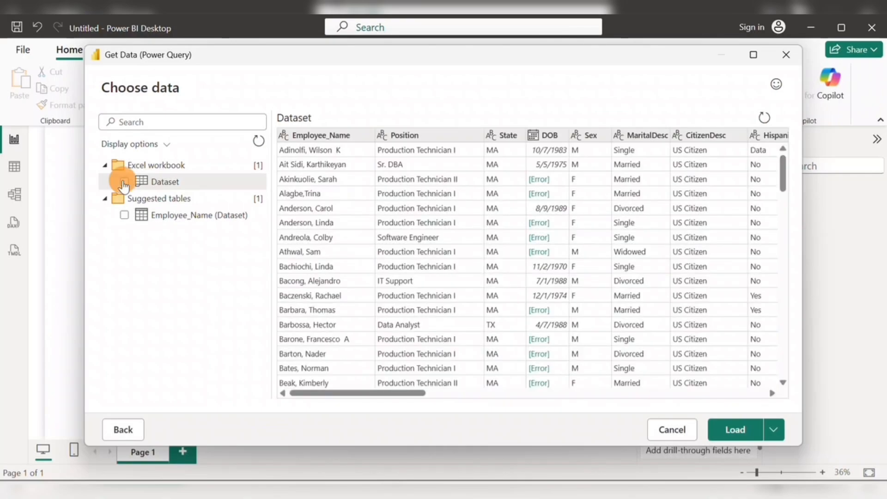
click(715, 427)
scroll(550, 271, right, 1)
scroll(550, 272, right, 10)
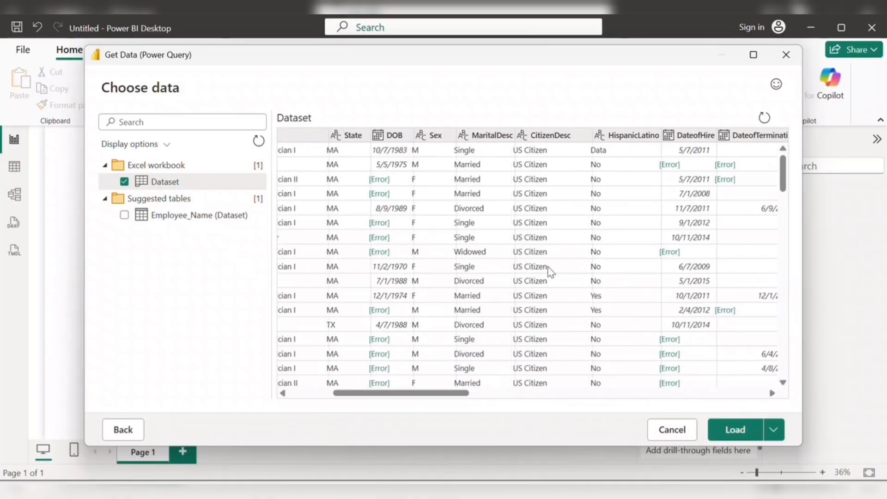
scroll(550, 271, left, 10)
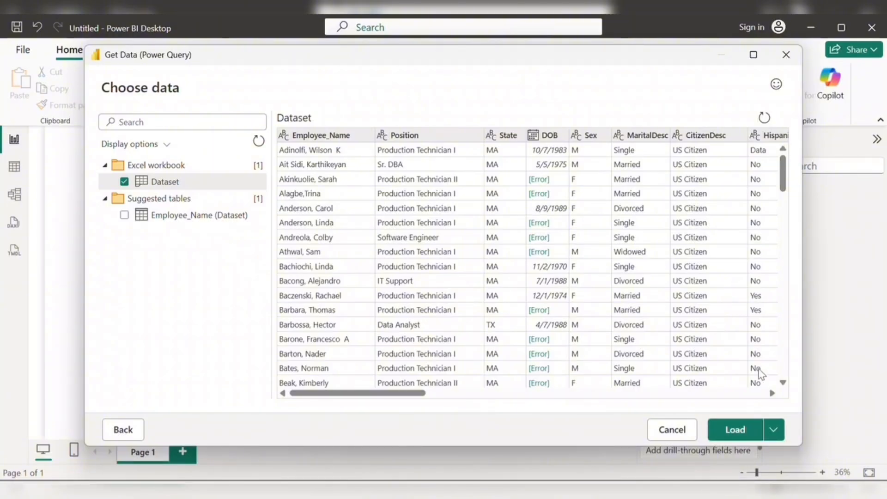
click(775, 433)
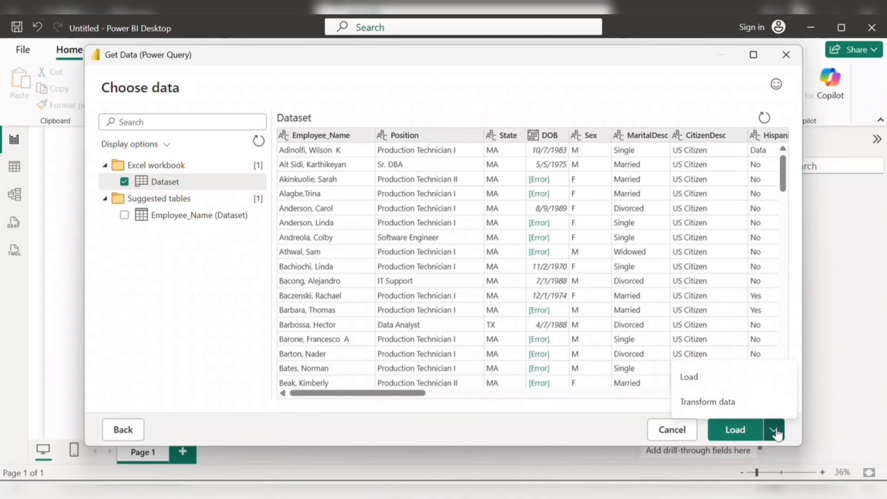
click(736, 403)
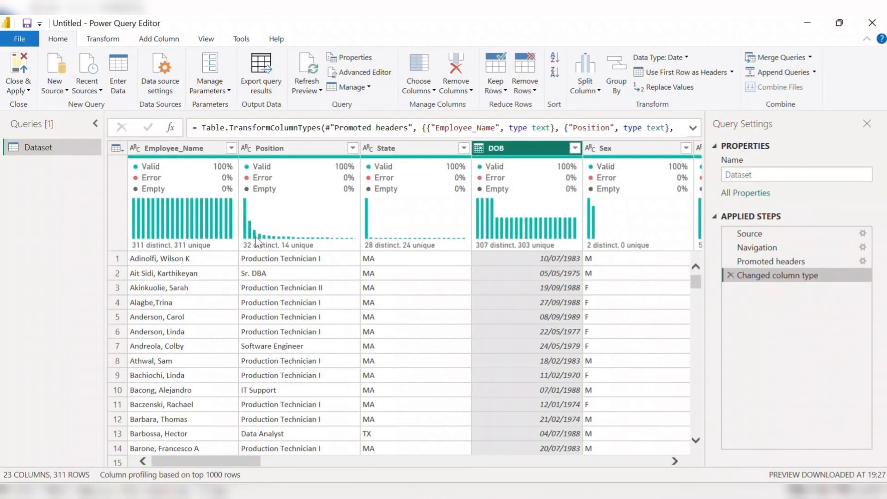
Examine the data type choices for the Employee_Name column without changing its type
click(137, 151)
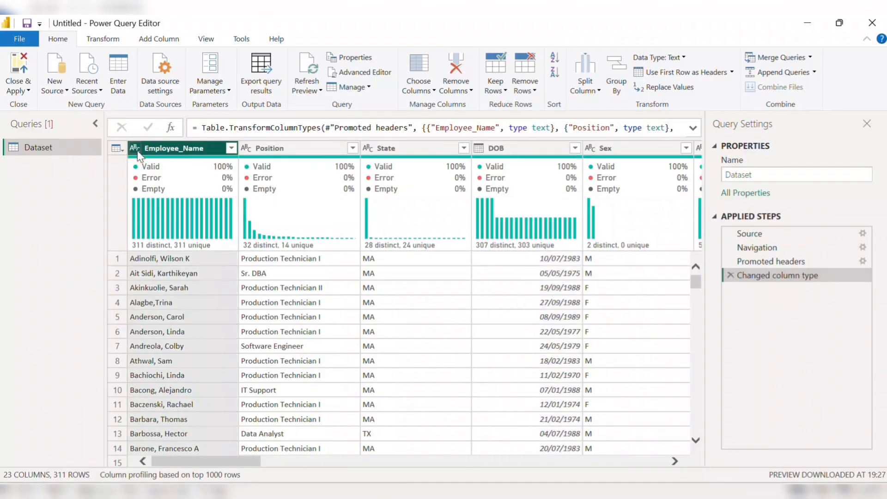
click(136, 148)
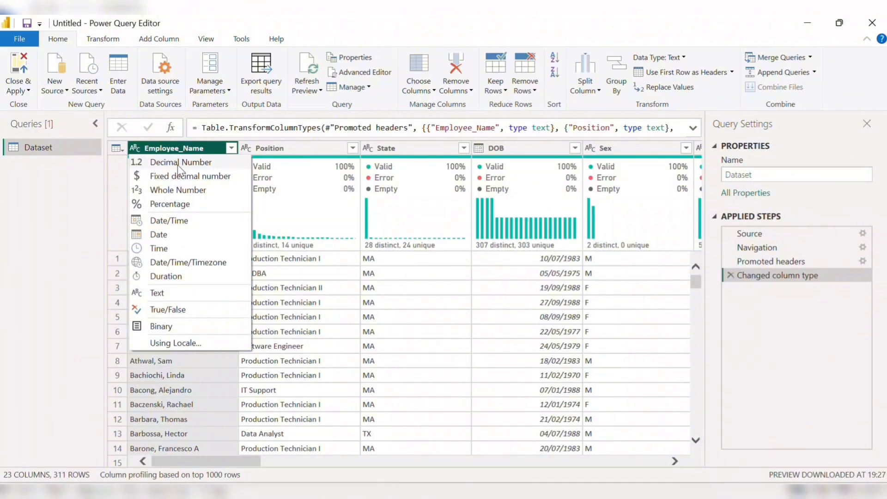
click(70, 222)
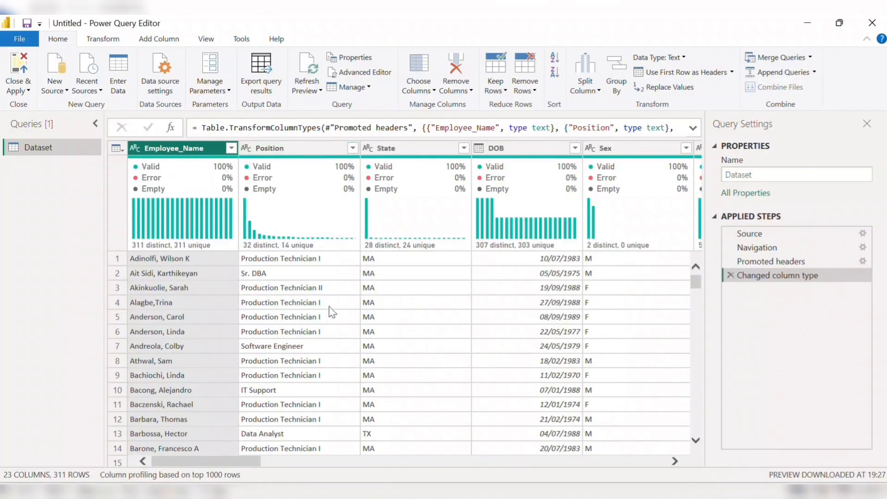
Examine the State column with its filter control and neighbouring column profiles, and review the Changed column type step
scroll(344, 315, right, 3)
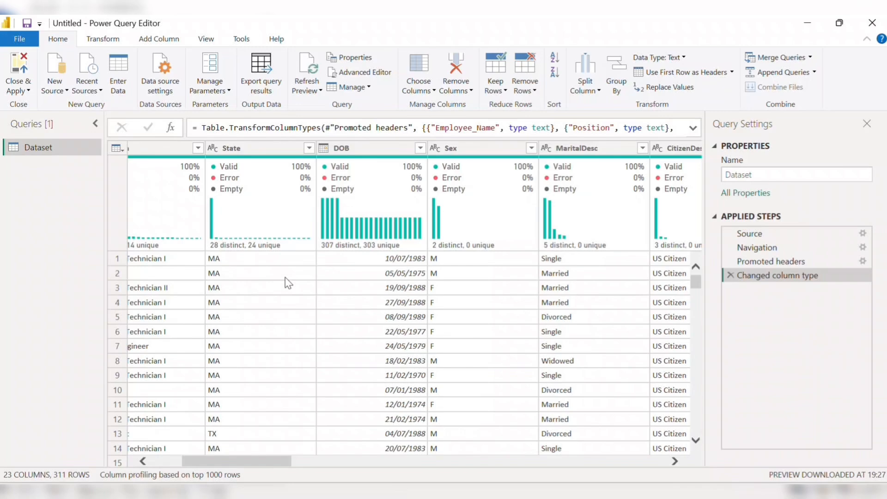
click(311, 148)
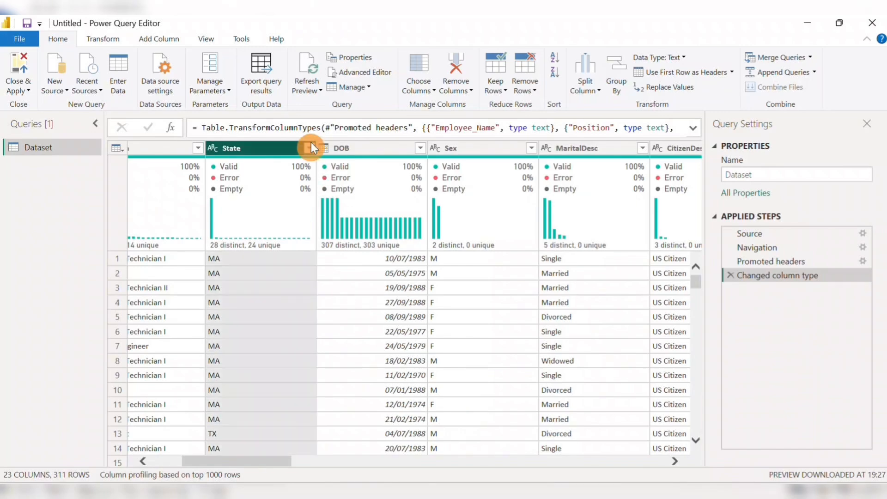
click(310, 148)
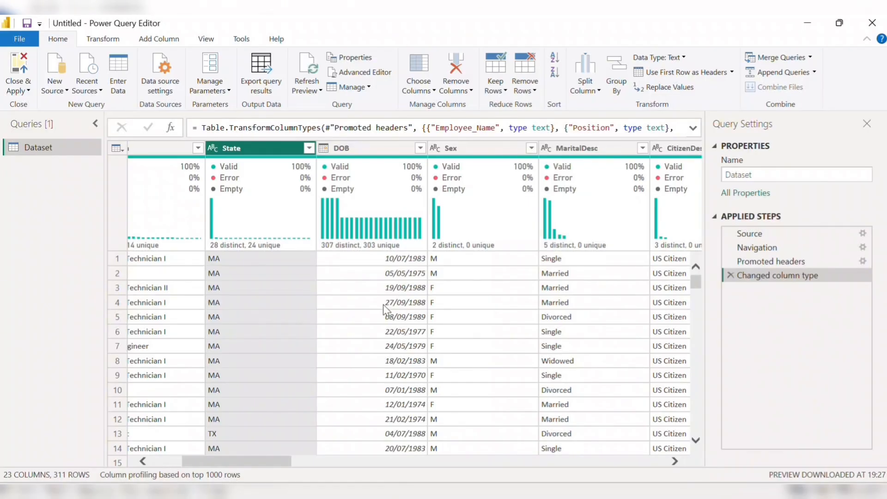
click(778, 276)
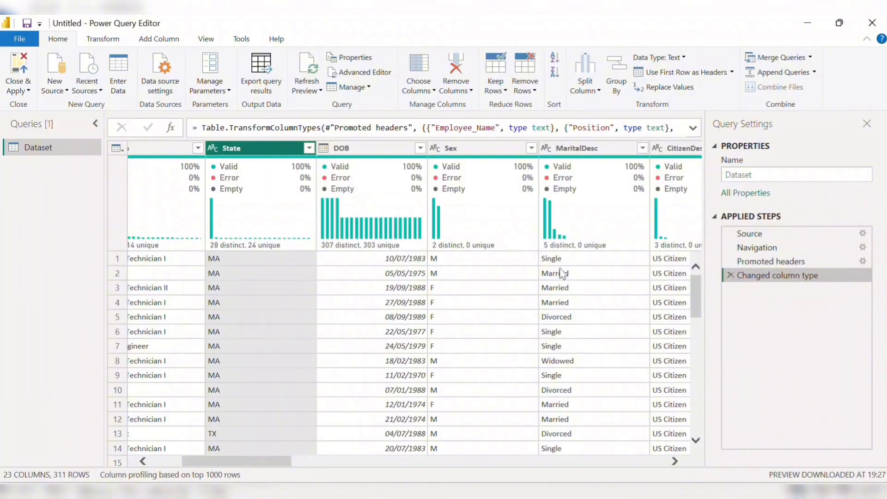
mouse_move(563, 183)
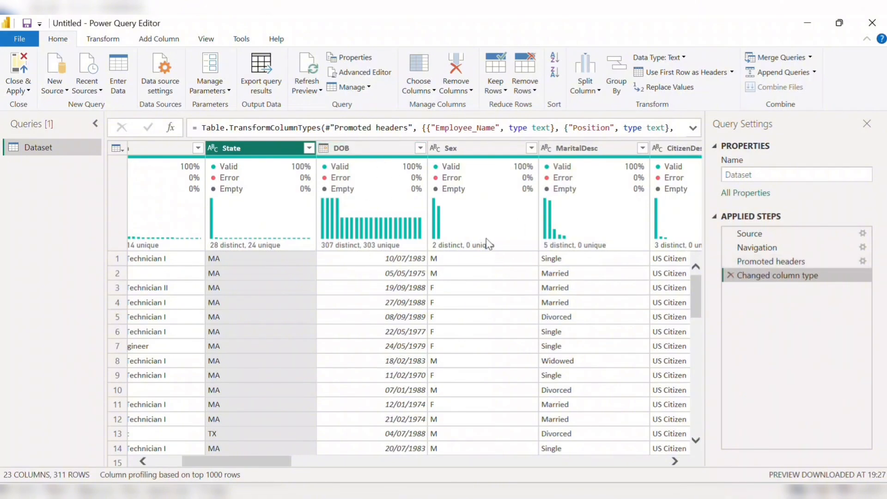
Try converting the DOB column to Date right after the Promoted headers step, and delete the inserted Changed Type step
click(767, 262)
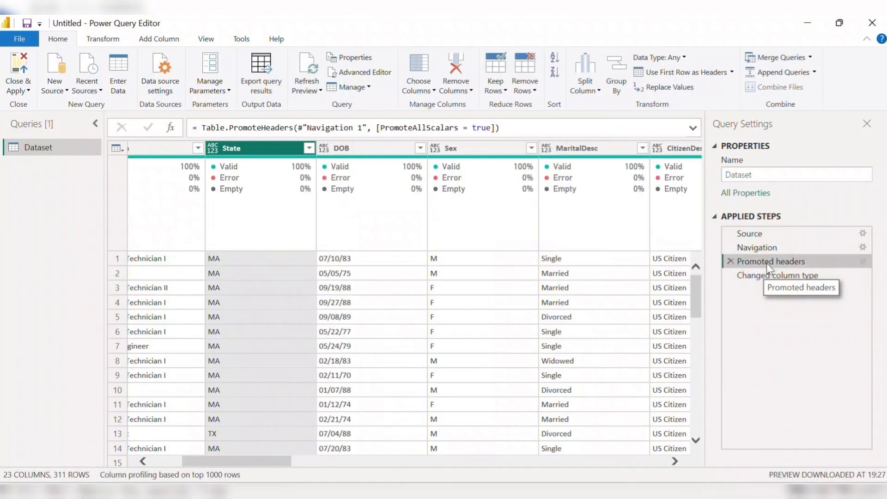
click(325, 148)
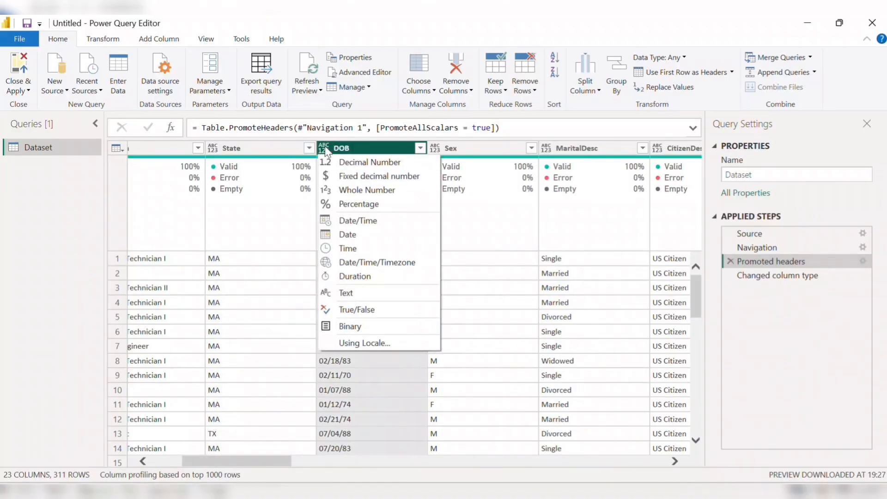
click(354, 233)
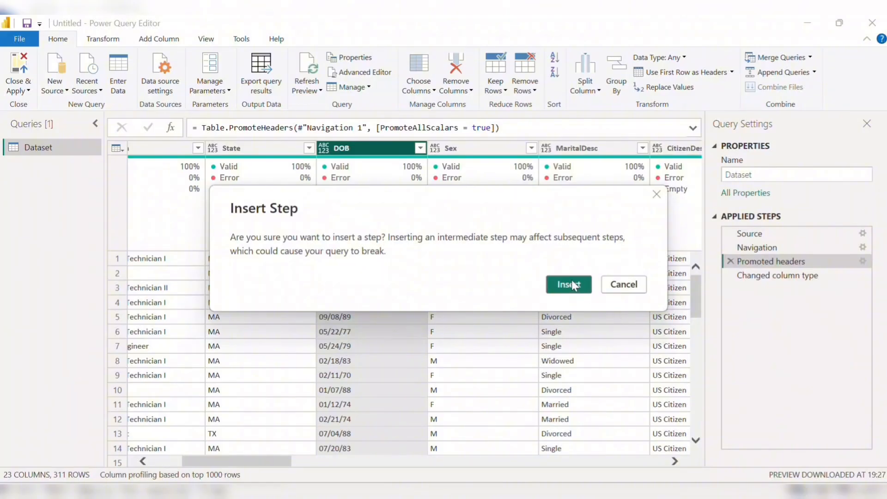
click(572, 283)
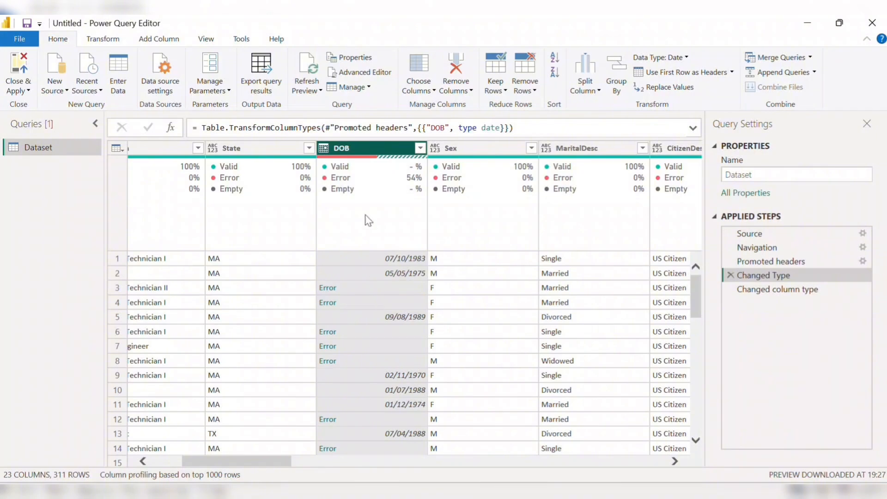
mouse_move(397, 186)
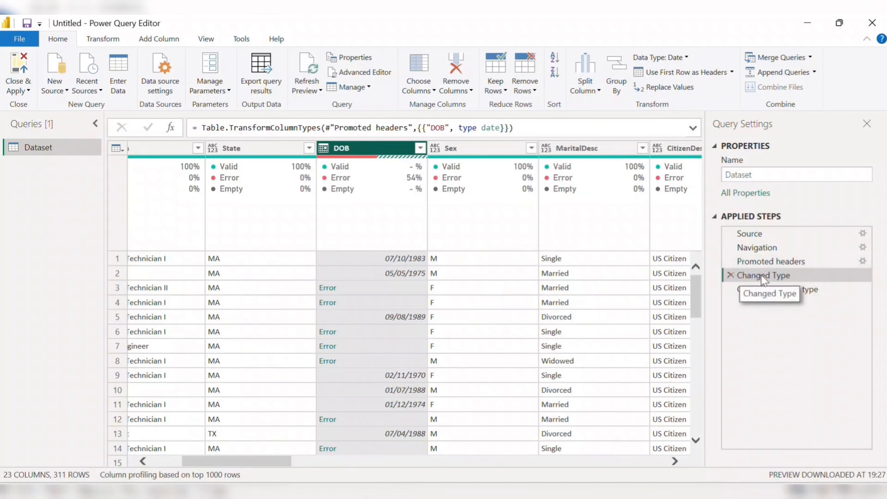
click(731, 276)
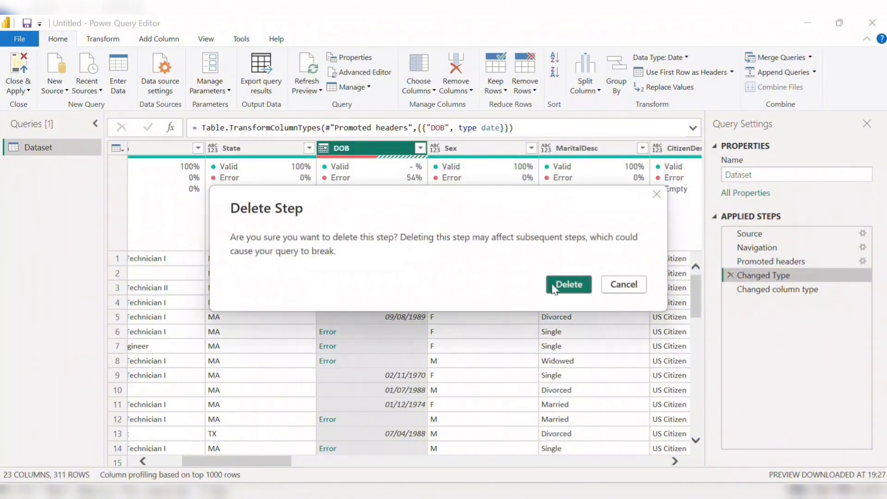
click(554, 286)
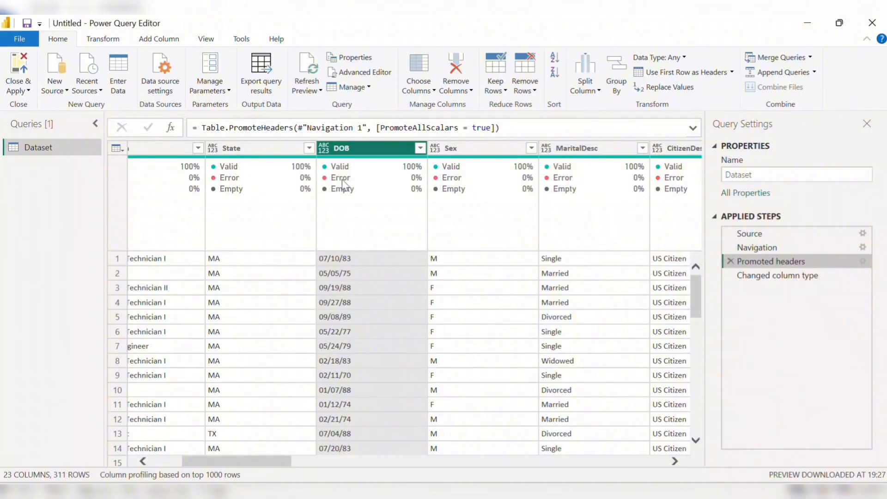
Try converting DOB to Date using the English (United States) locale after the Promoted headers step, and delete the inserted type-change step
click(324, 149)
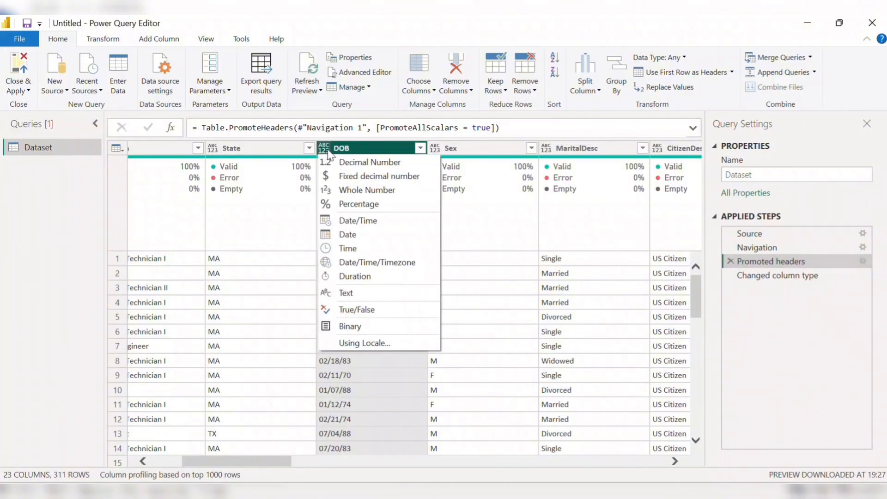
click(385, 343)
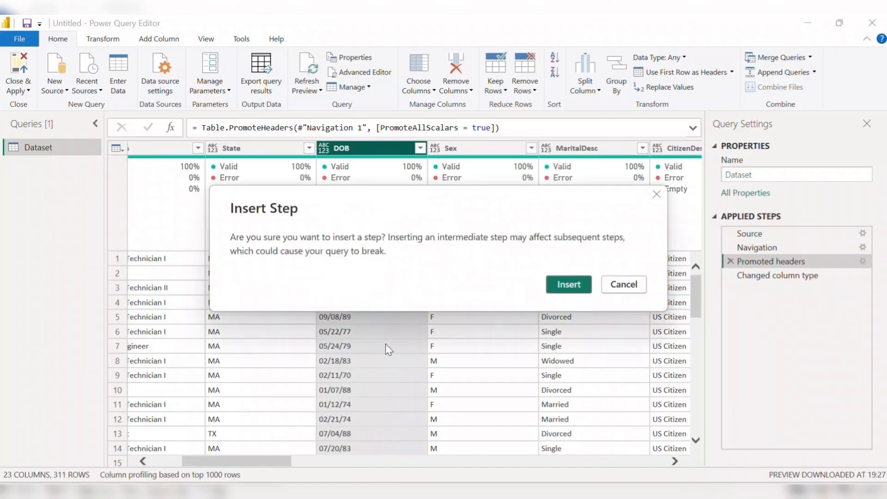
click(561, 291)
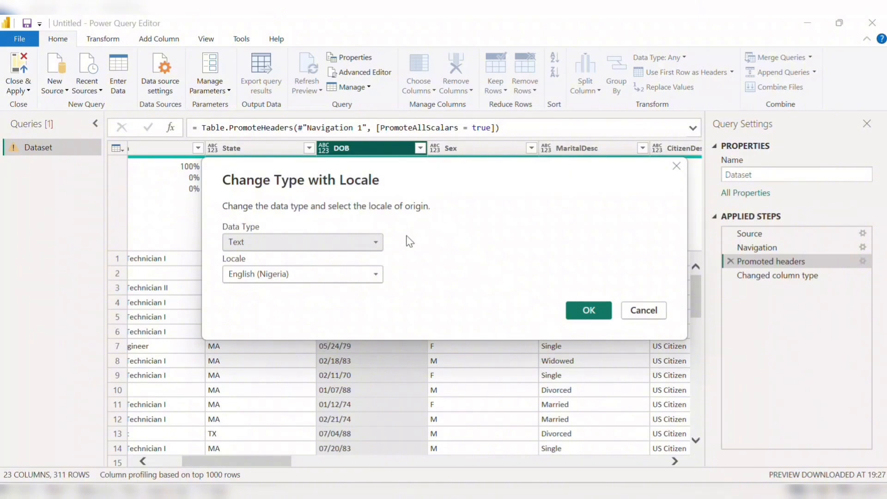
click(281, 243)
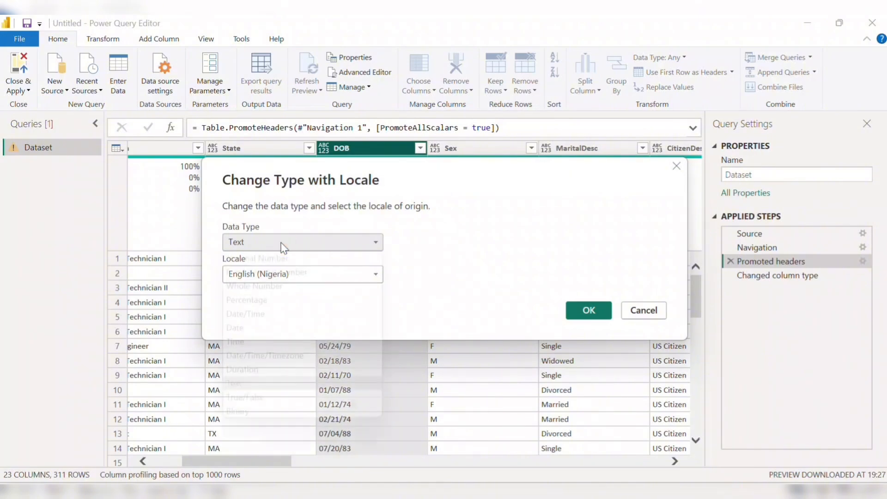
click(244, 325)
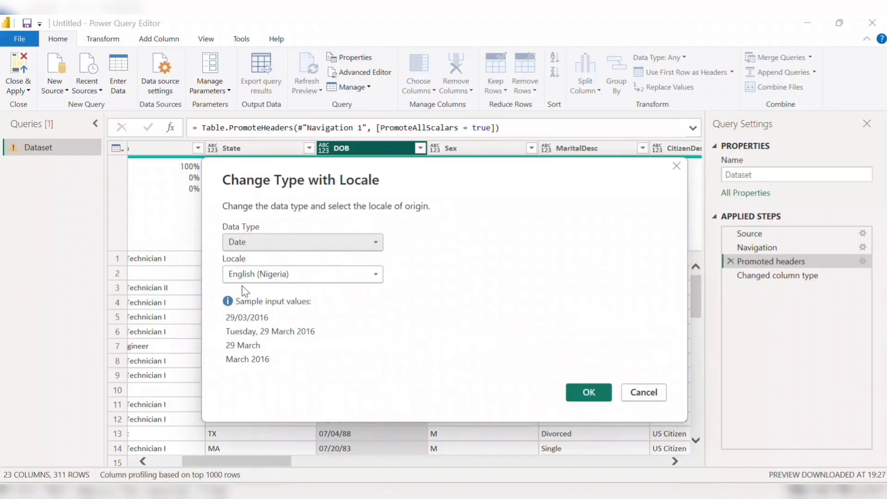
click(379, 278)
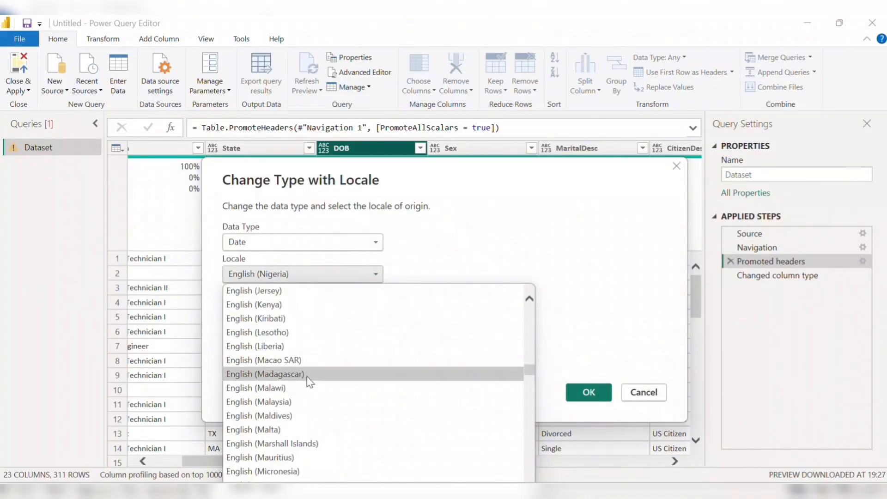
scroll(305, 388, down, 10)
scroll(304, 395, down, 7)
scroll(301, 393, up, 3)
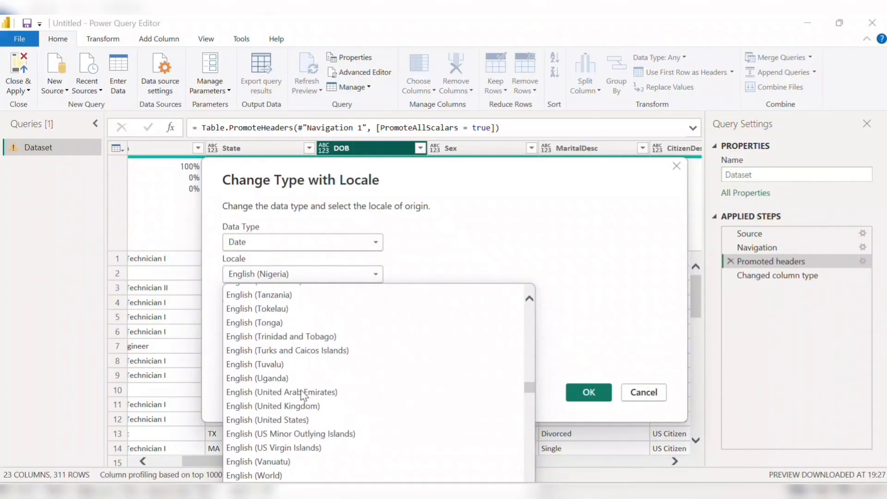
click(264, 419)
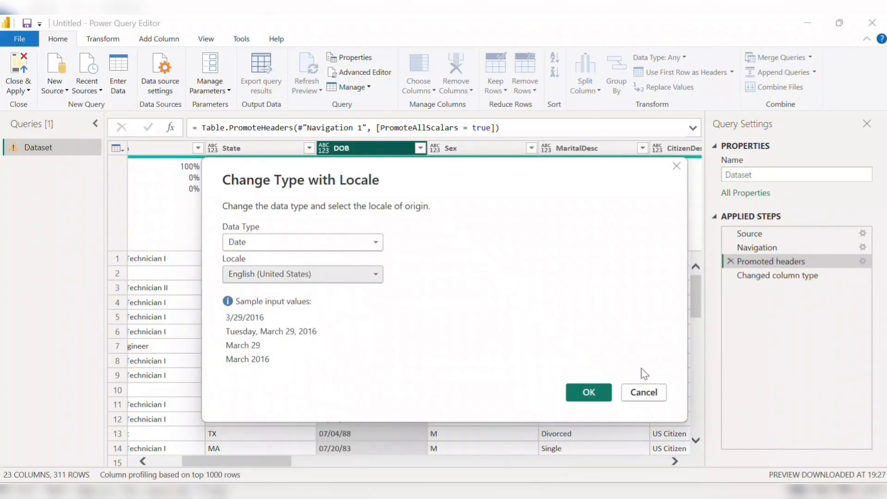
click(590, 394)
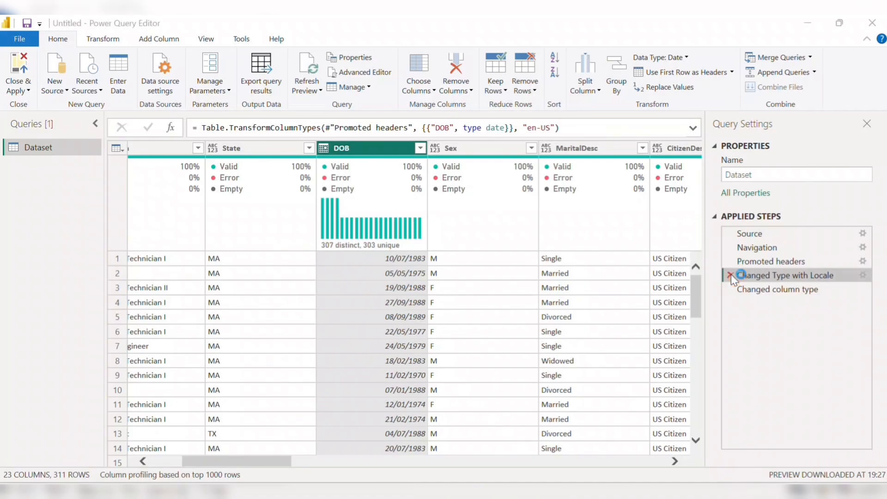
click(730, 276)
click(571, 287)
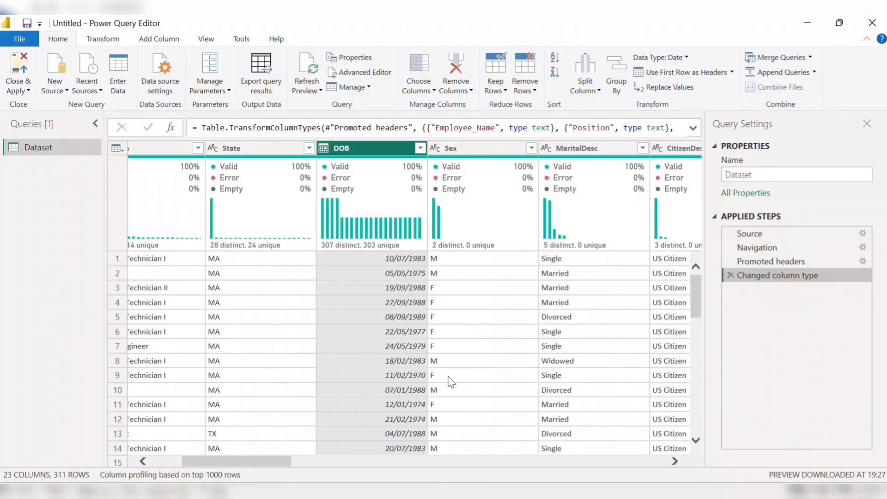
Examine the DateofTermination column's quality figures and its empty values
scroll(451, 381, right, 5)
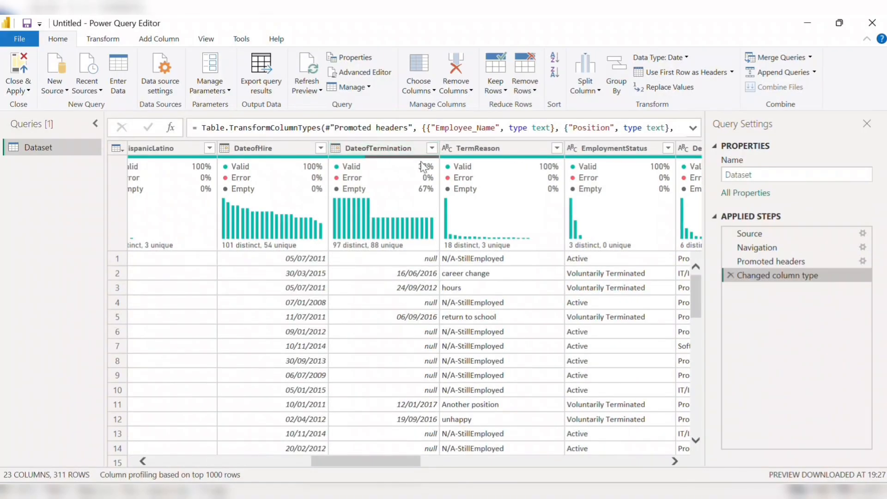
click(391, 199)
mouse_move(393, 175)
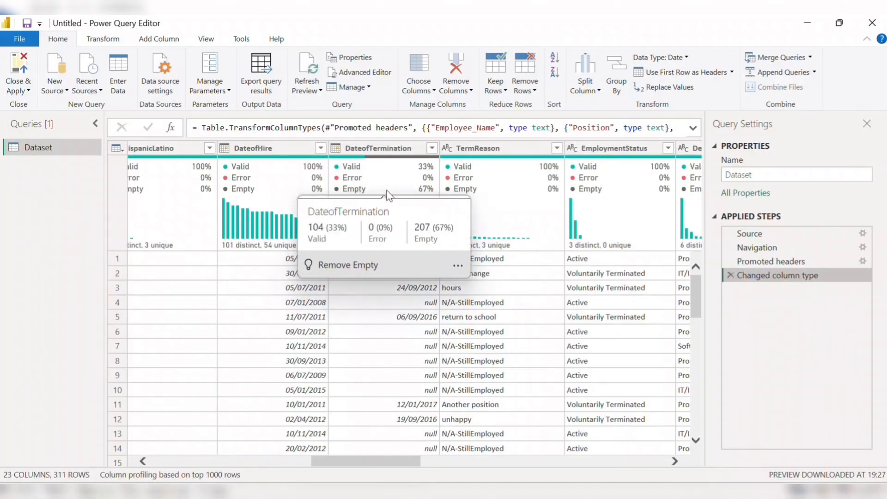
mouse_move(413, 257)
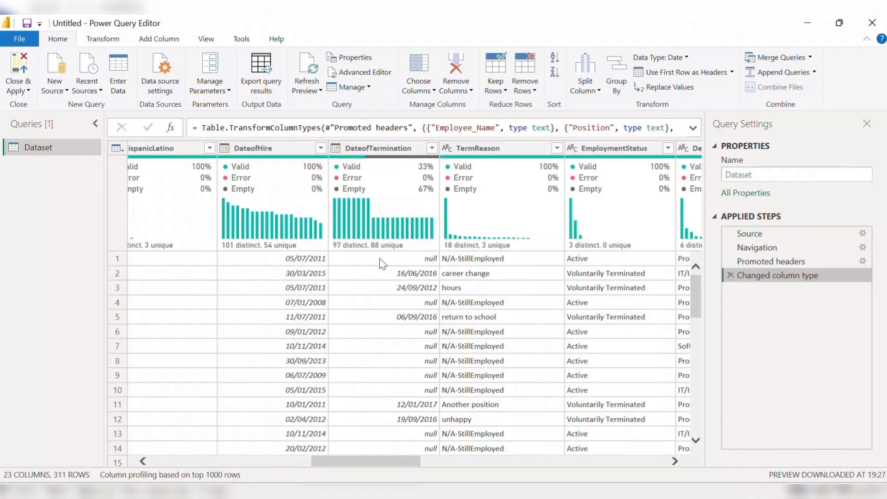
mouse_move(368, 245)
Remove the empty Column23 at the end of the Dataset table
scroll(484, 342, right, 10)
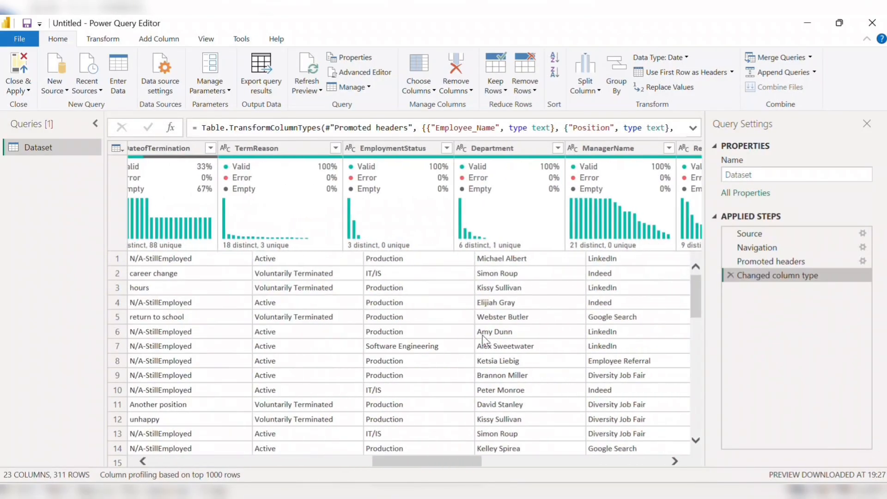
scroll(485, 341, right, 10)
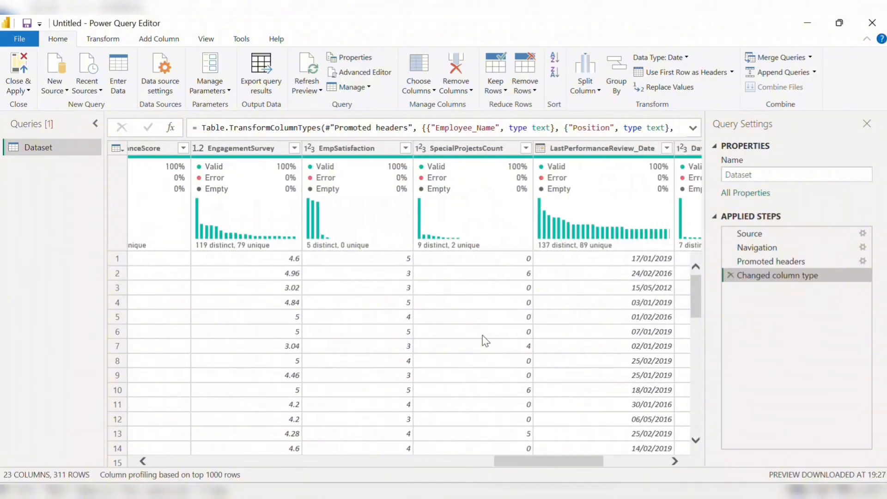
scroll(486, 341, right, 3)
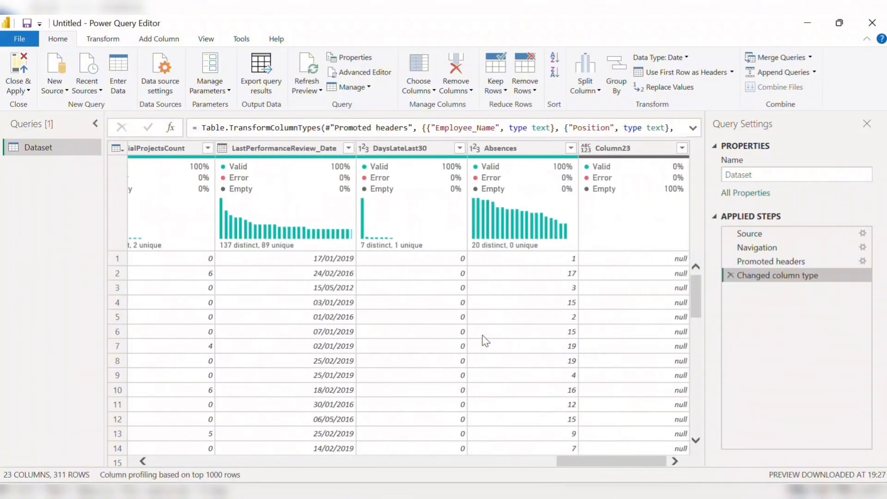
click(629, 148)
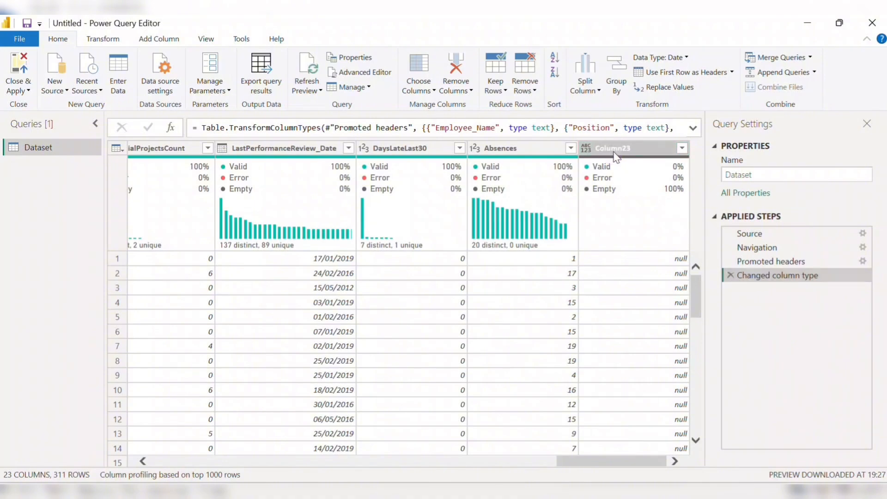
right_click(617, 157)
click(636, 182)
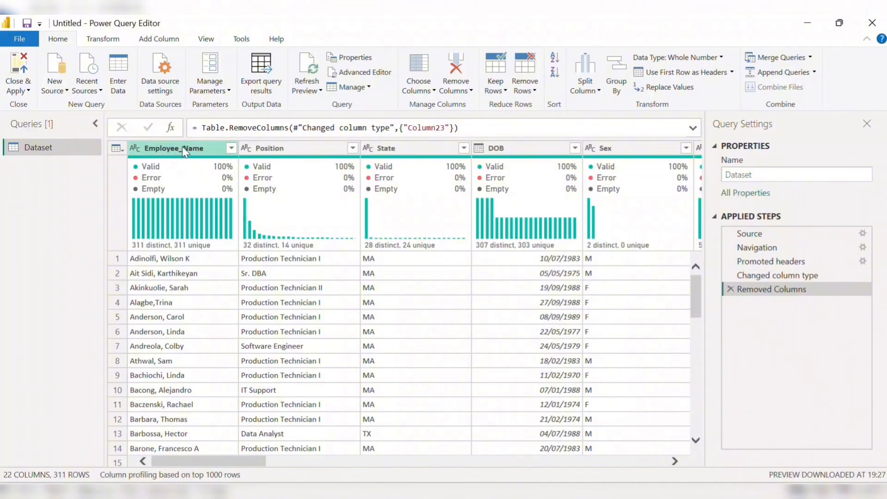
Examine the column quality and the distinct and unique distributions of Employee_Name and Position, and look through the Position values
mouse_move(154, 248)
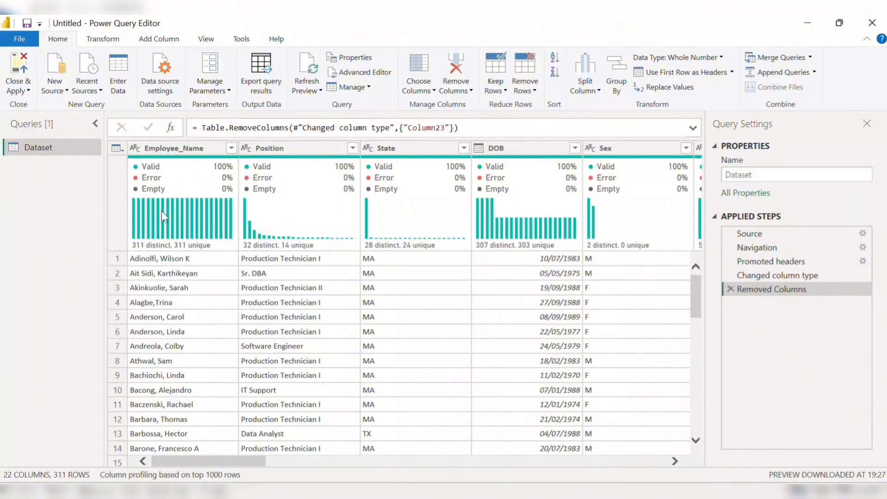
mouse_move(233, 238)
click(207, 38)
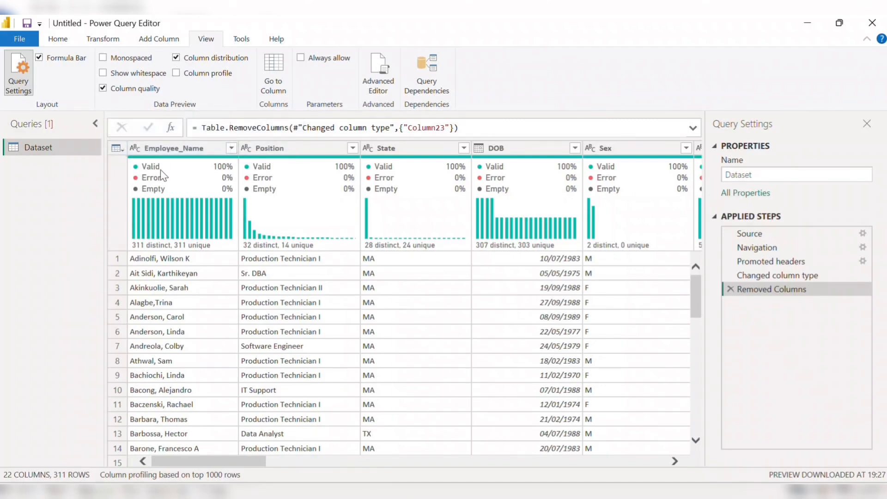
mouse_move(152, 171)
mouse_move(198, 219)
mouse_move(253, 254)
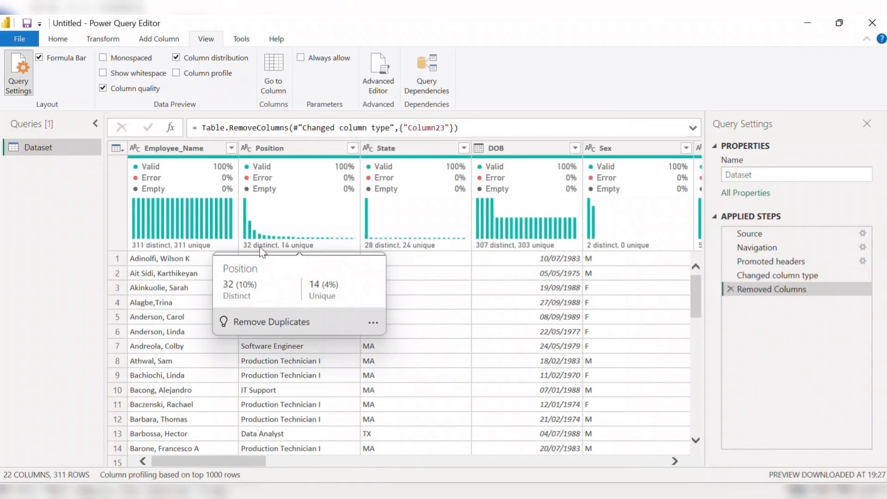
click(273, 147)
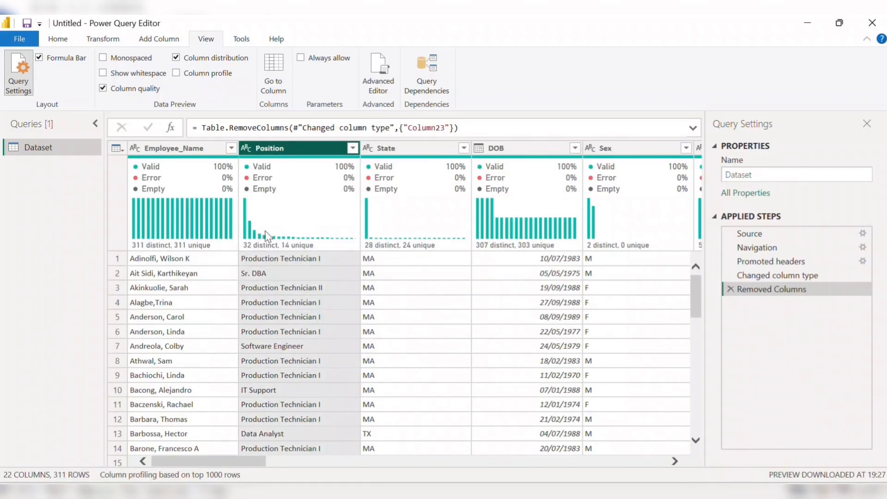
mouse_move(290, 249)
scroll(301, 396, down, 2)
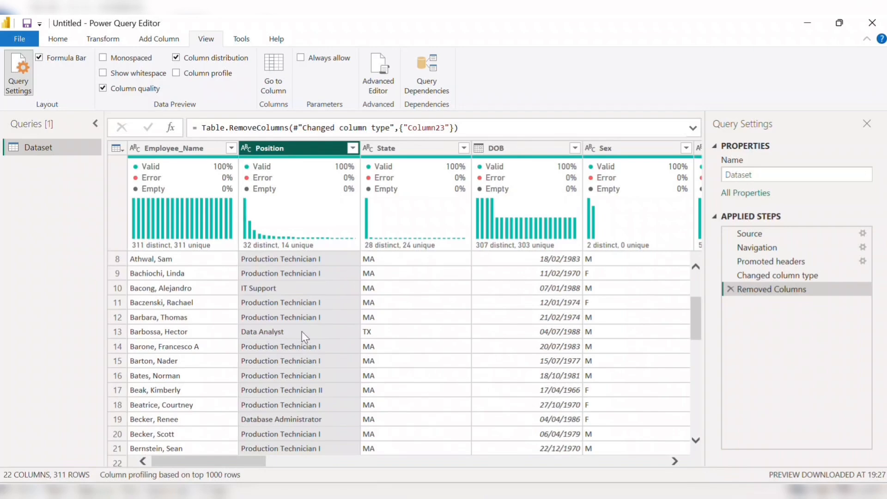
scroll(304, 340, up, 2)
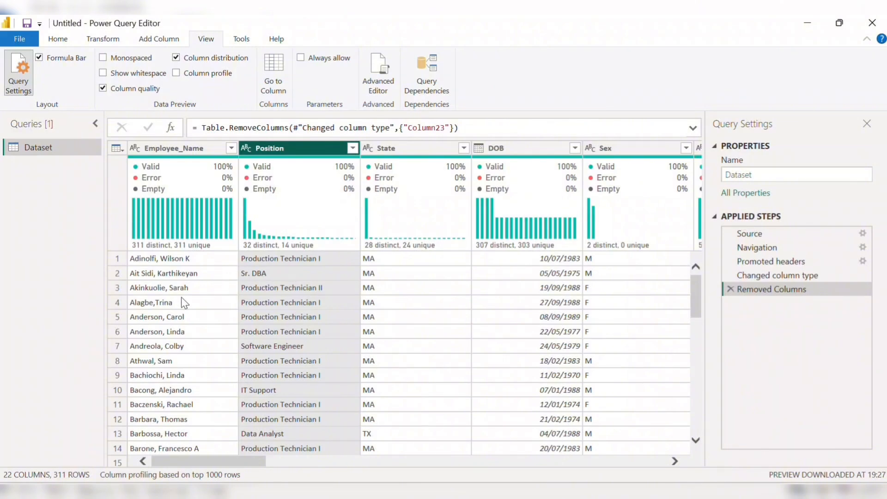
Remove duplicate rows across the entire Dataset table
click(118, 148)
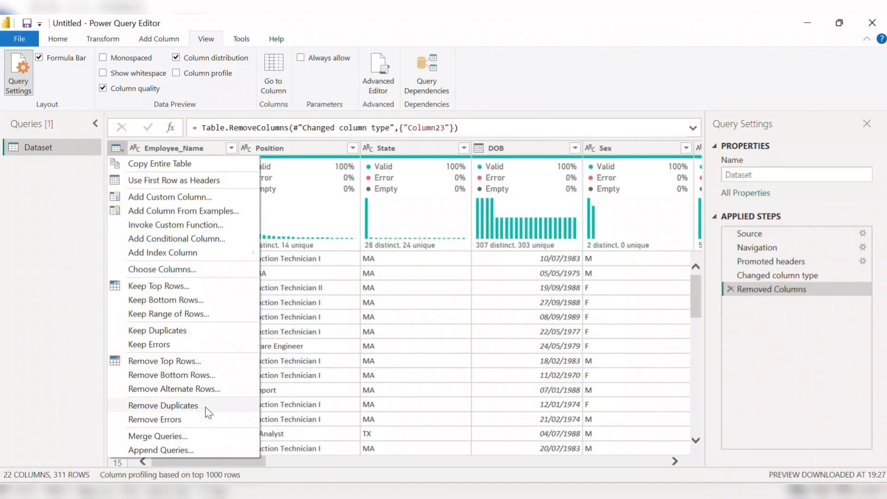
click(217, 404)
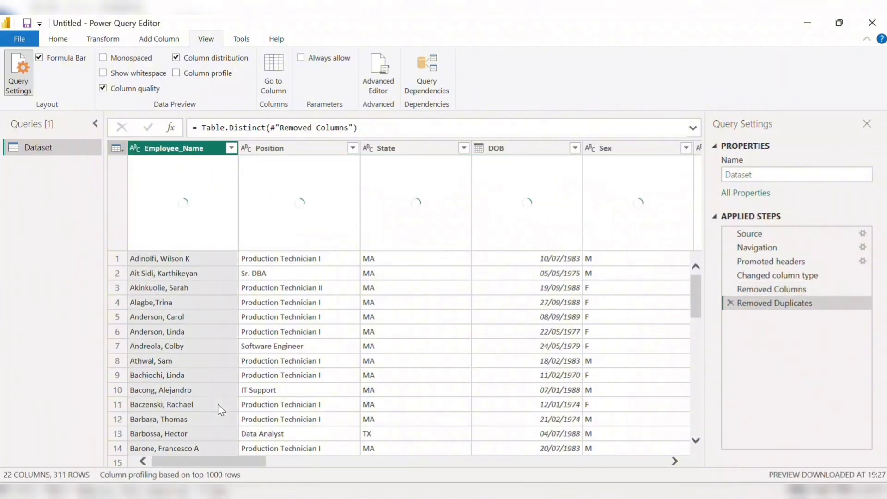
click(57, 39)
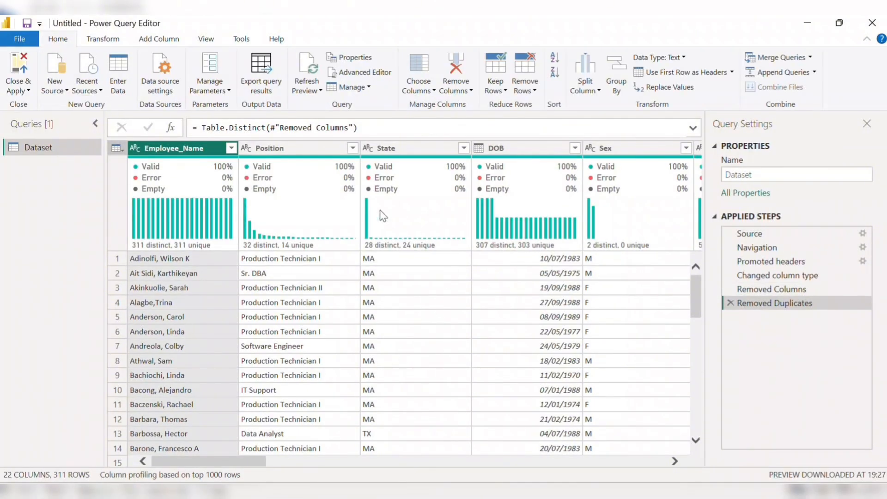
mouse_move(327, 221)
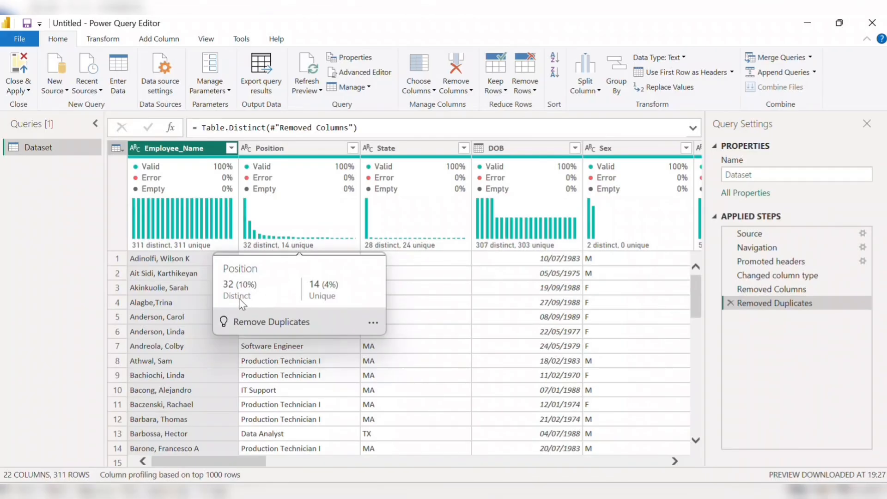
Apply the Power Query changes and load the cleaned Dataset table into the report
click(25, 63)
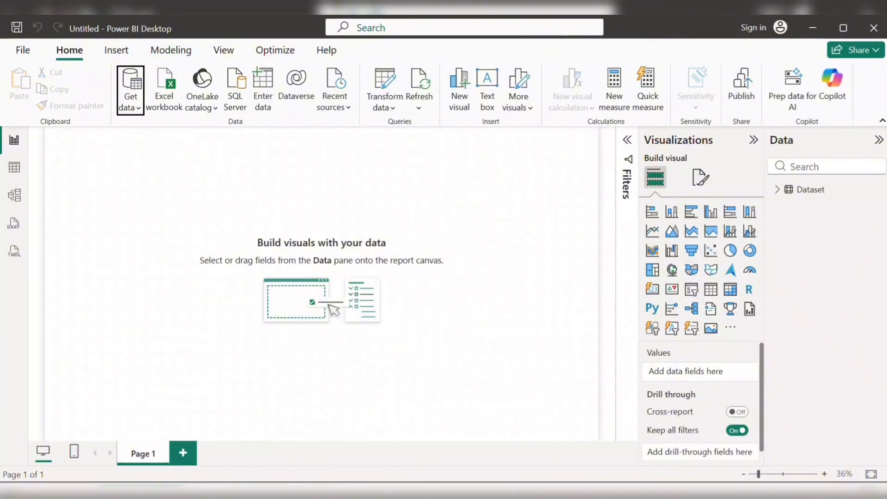
Switch to the finished HR dashboard report and examine the contents of its Dax Measures and Dataset tables
mouse_move(318, 491)
click(315, 428)
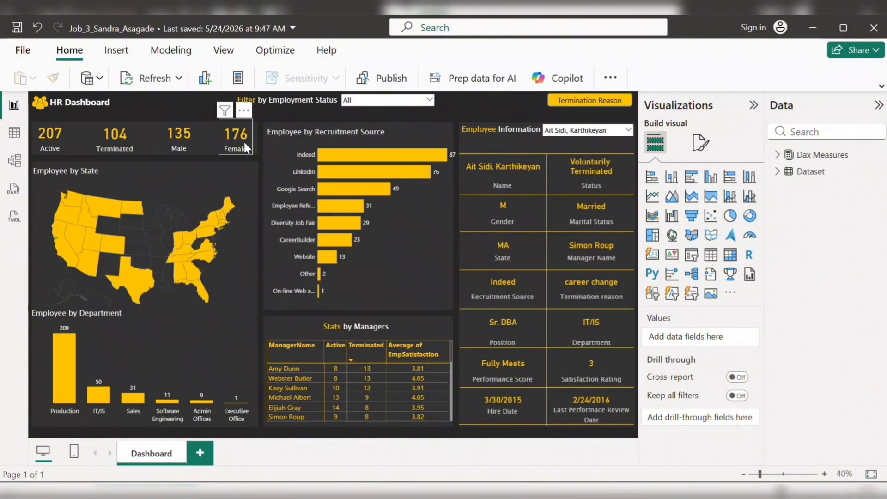
click(774, 157)
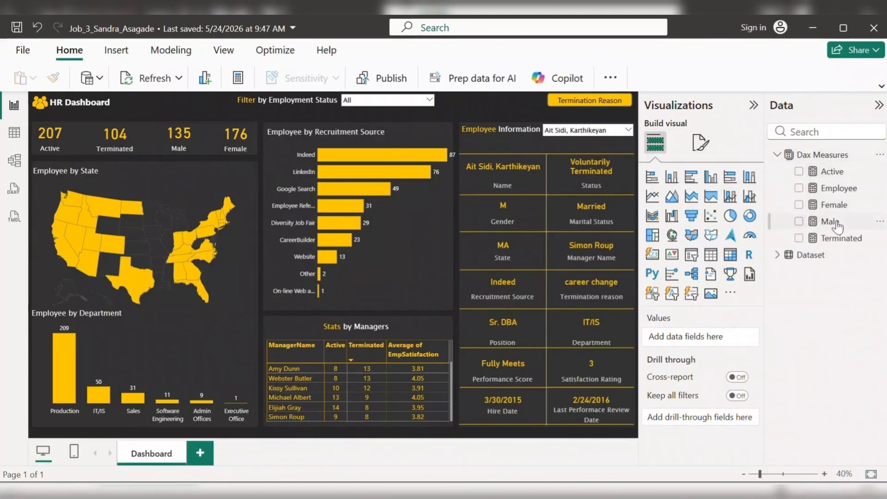
click(778, 155)
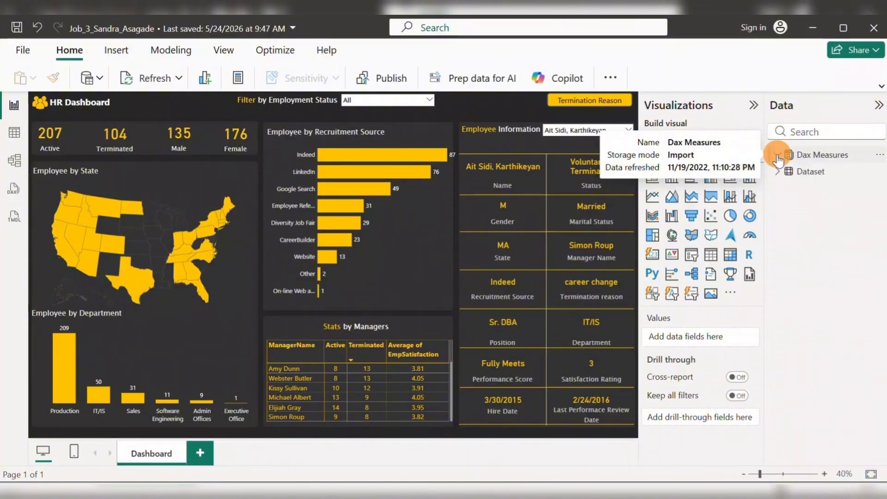
click(779, 172)
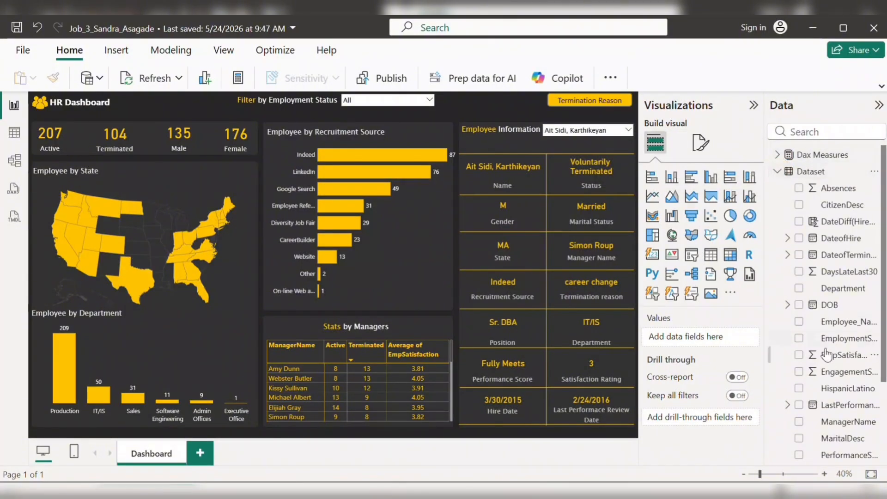
Return to the untitled report, create an empty table named Measures, and load it into the model
mouse_move(393, 490)
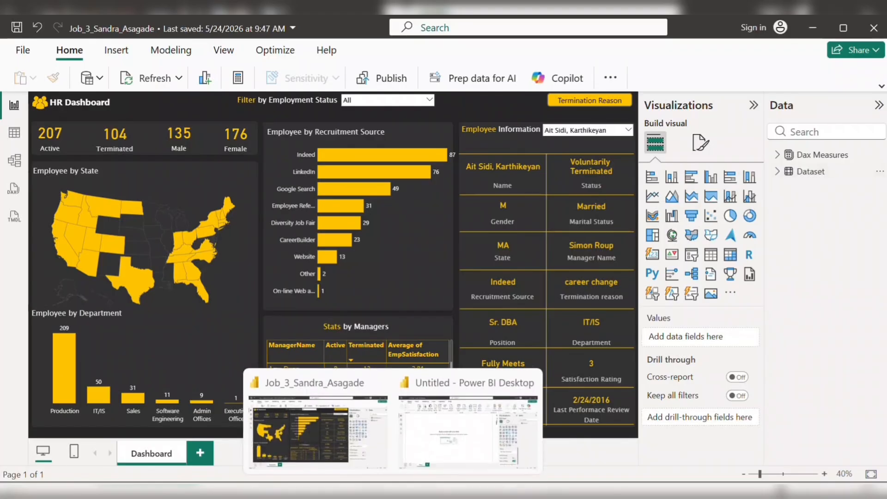
click(460, 423)
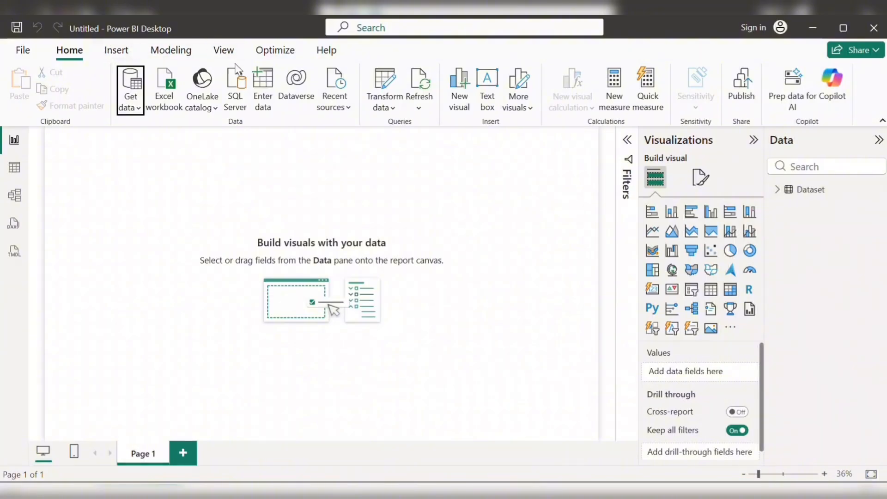
click(268, 86)
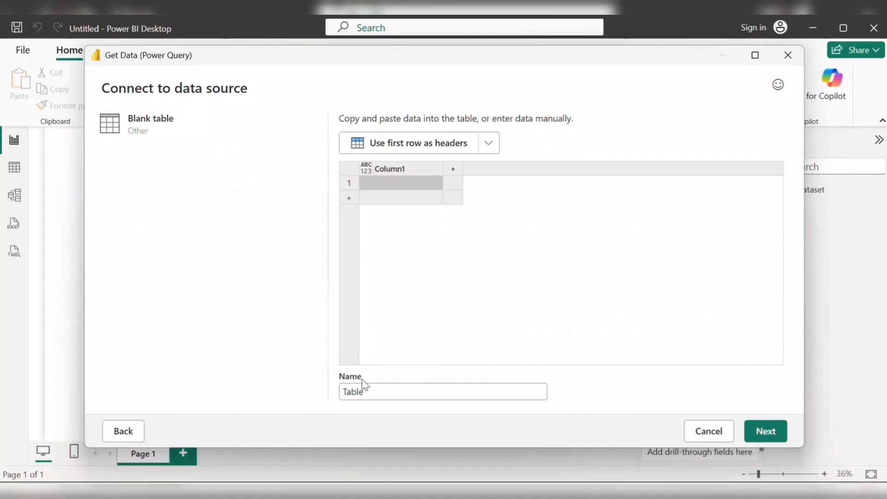
drag(392, 392, 332, 394)
text(Measures)
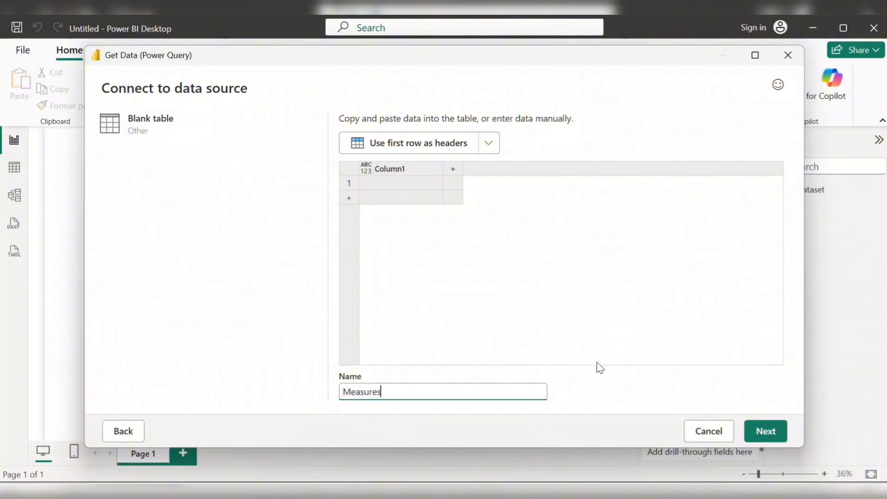
click(769, 434)
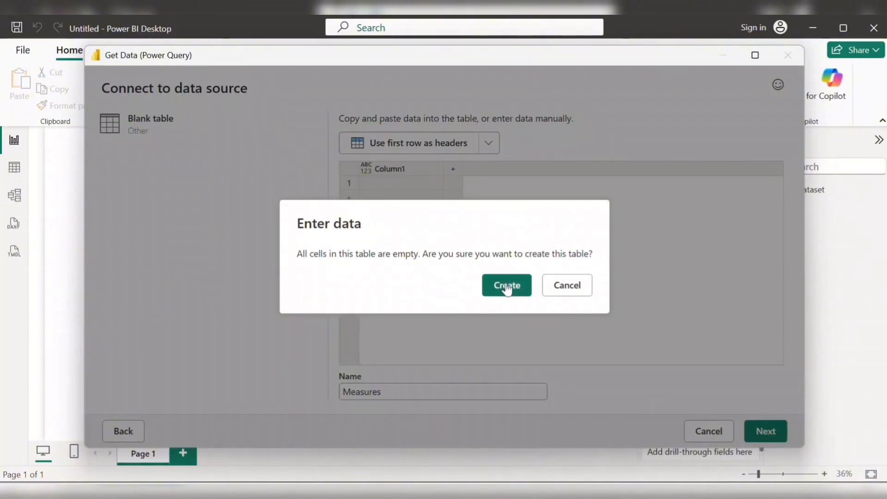
click(507, 287)
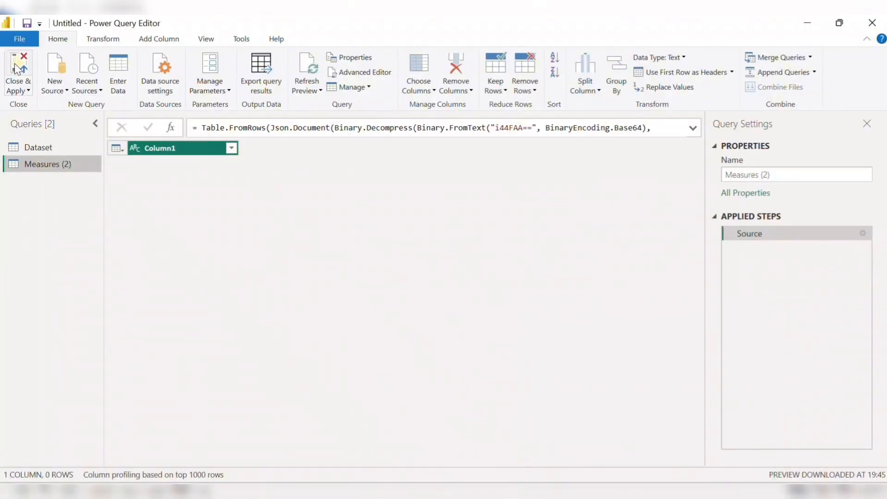
click(18, 64)
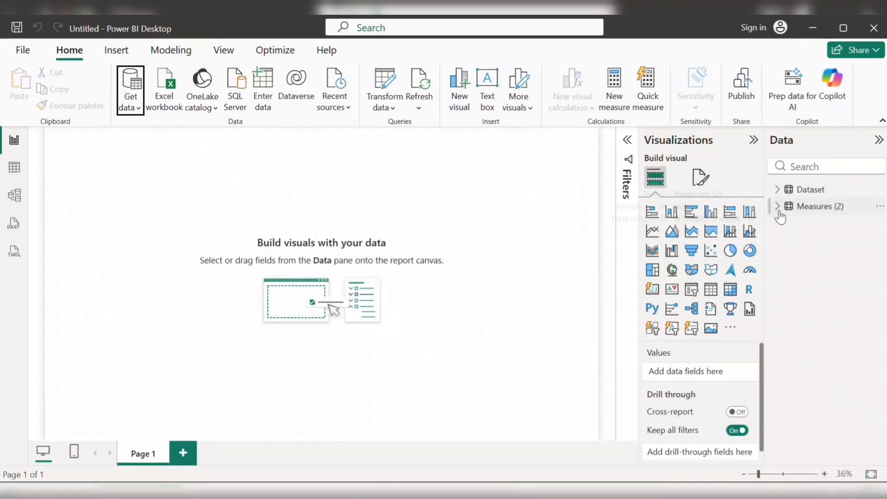
Look through the Dataset table's columns in the table view, examine the distinct EmploymentStatus values, and return to the report view
mouse_move(780, 217)
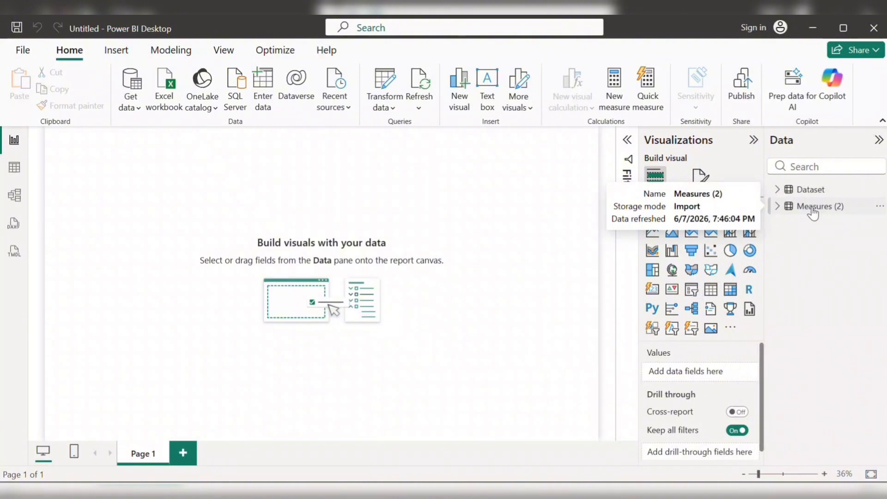
click(20, 171)
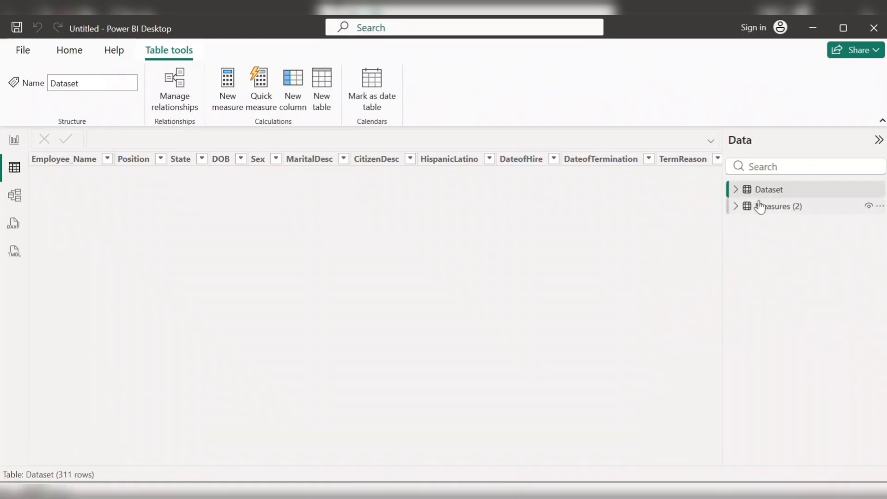
scroll(536, 258, right, 10)
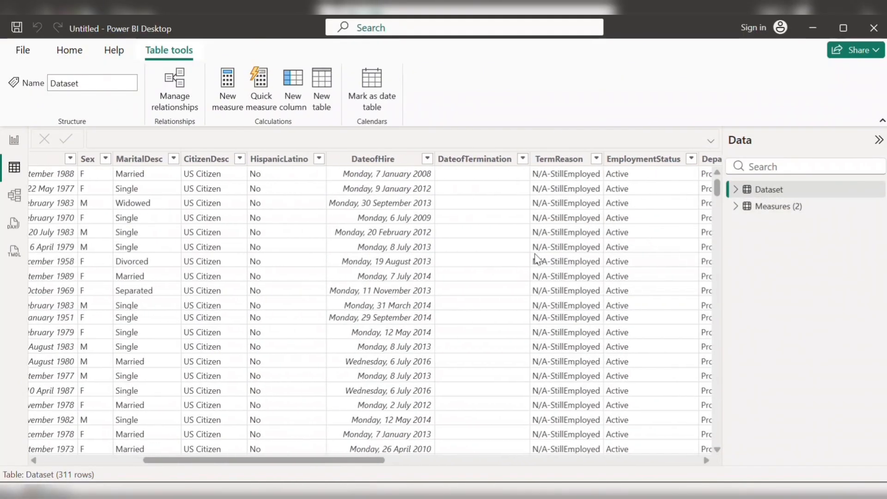
scroll(534, 258, right, 3)
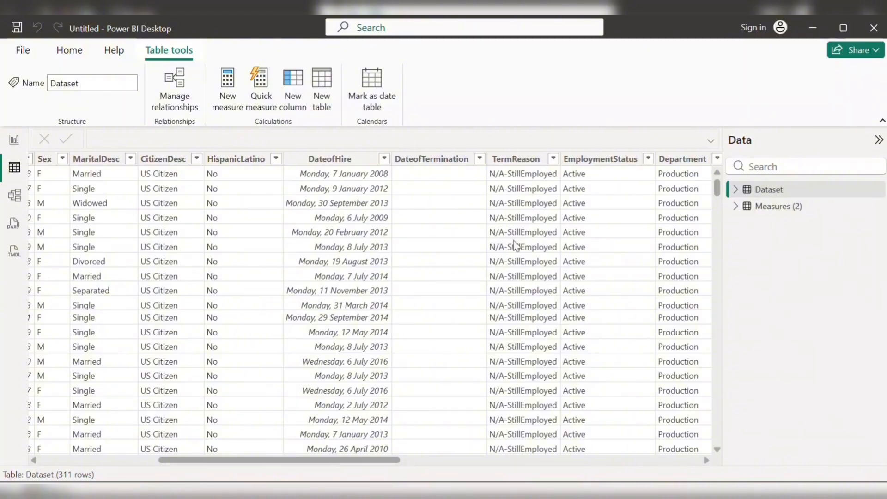
scroll(506, 248, right, 3)
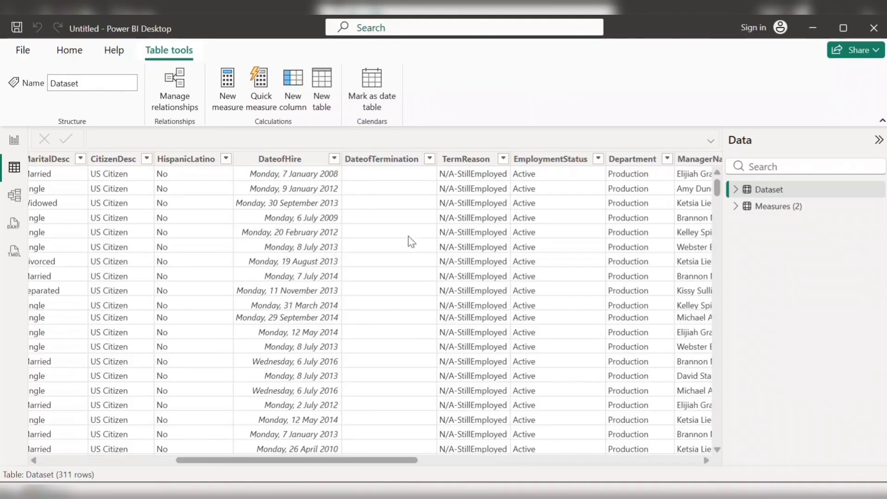
scroll(416, 254, right, 5)
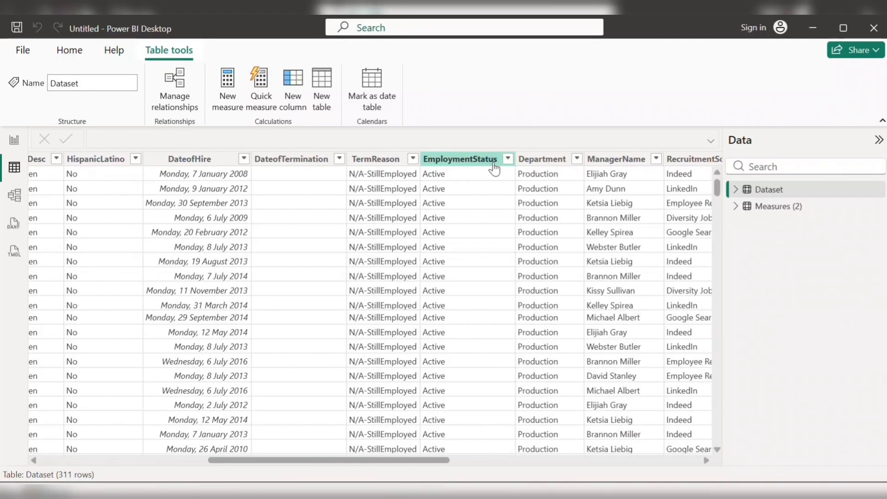
click(509, 162)
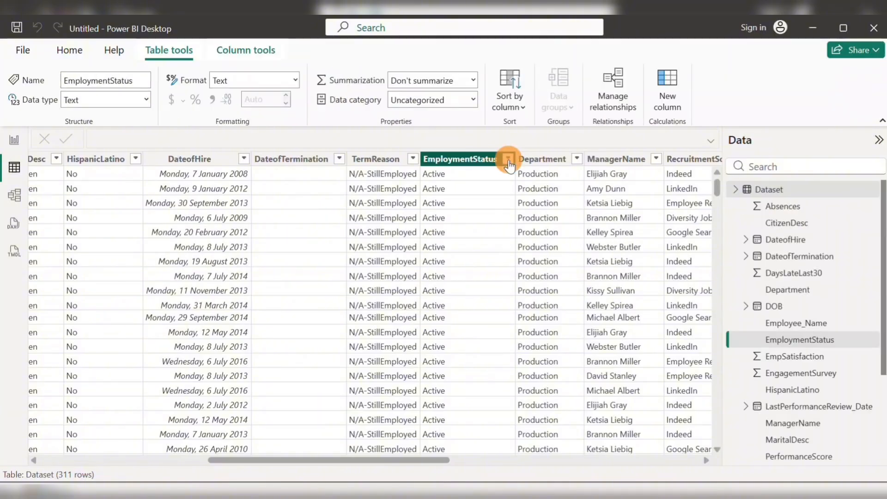
click(508, 160)
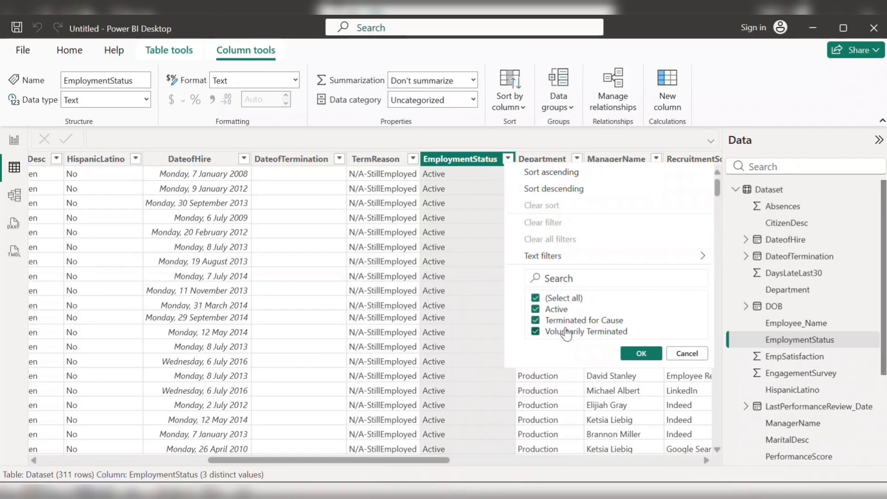
click(391, 134)
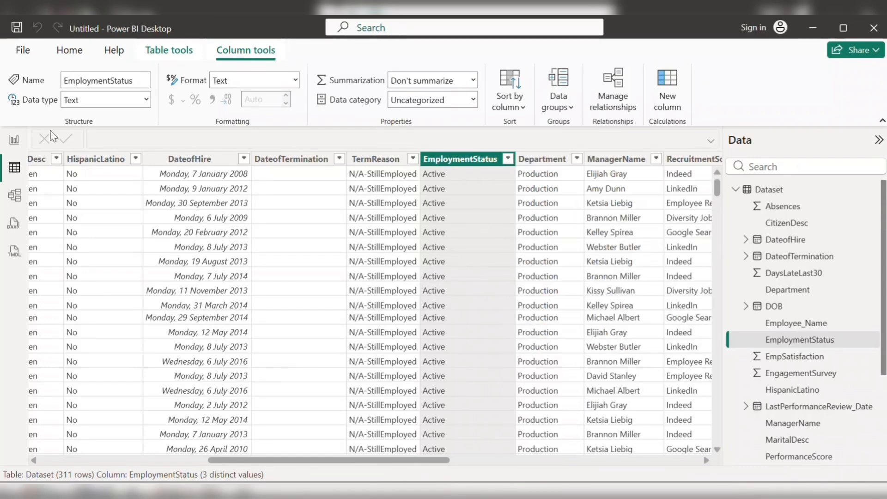
click(14, 140)
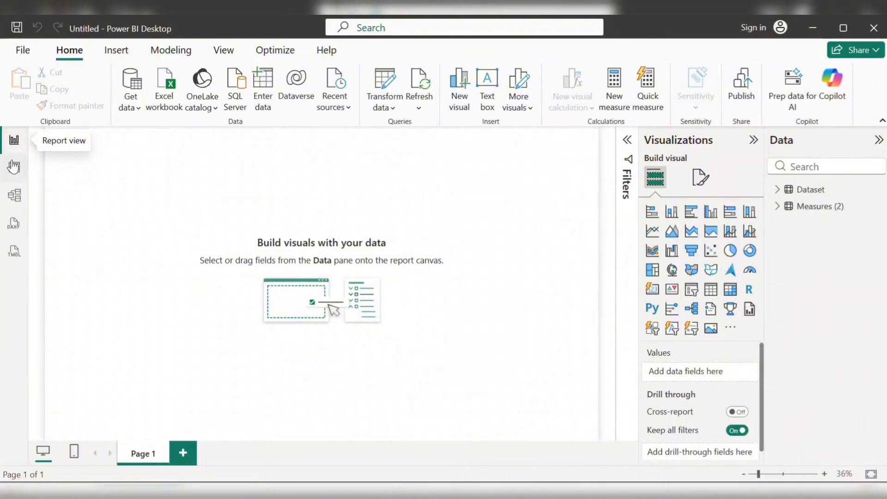
Add a new measure to the Measures (2) table and name it Employees in its formula
right_click(817, 209)
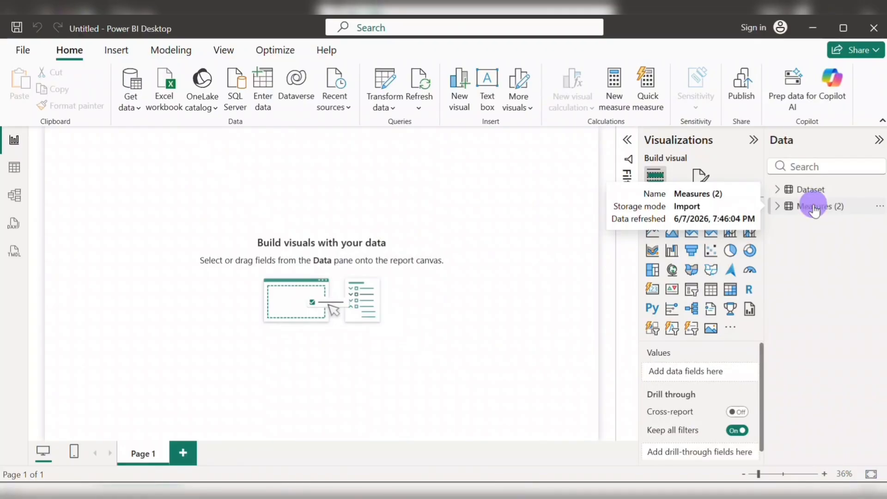
click(840, 236)
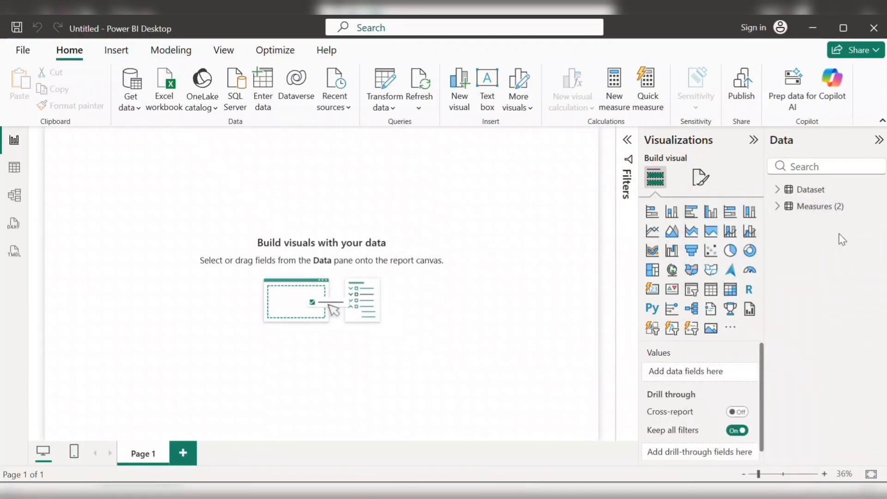
right_click(826, 212)
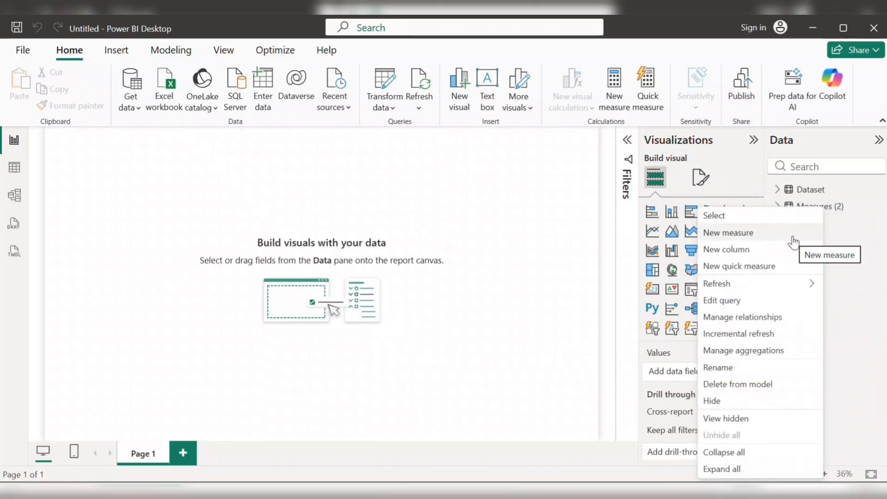
click(741, 231)
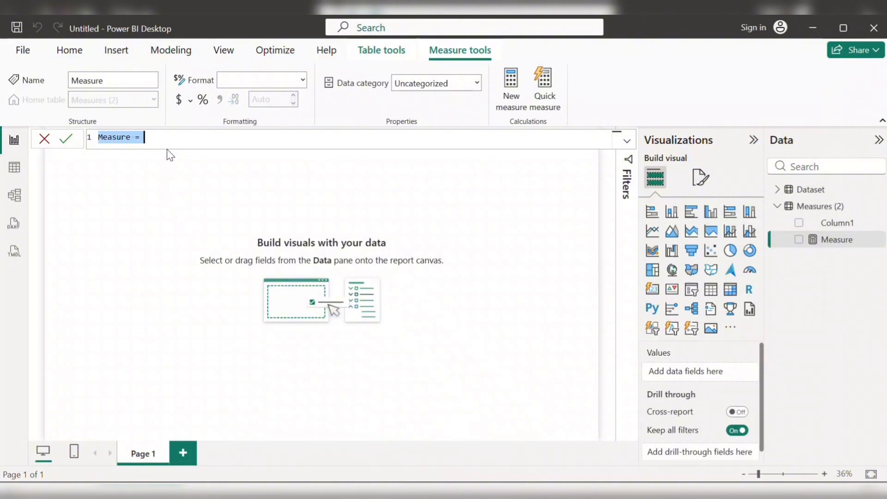
text(Ac)
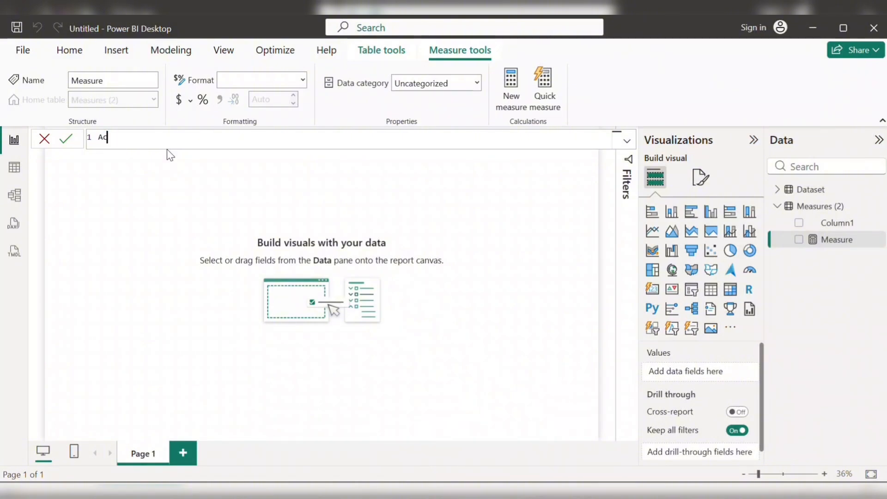
text(tive =)
drag(148, 137, 53, 138)
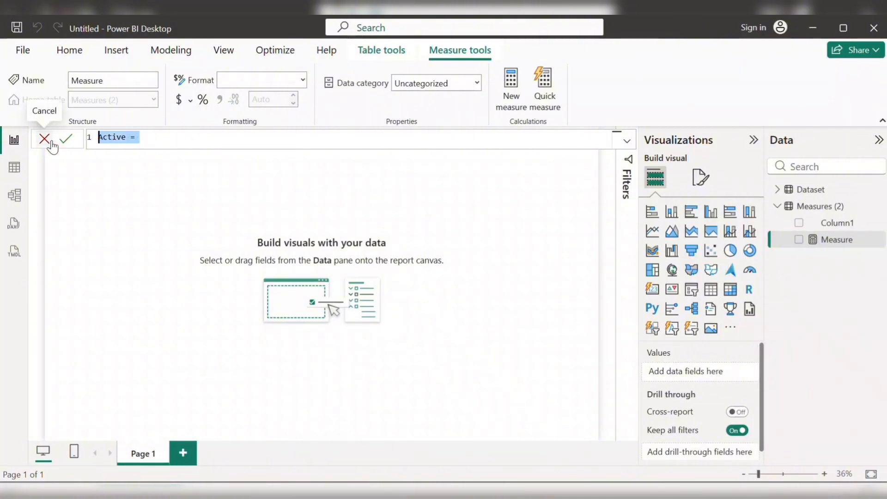
text(Employees =)
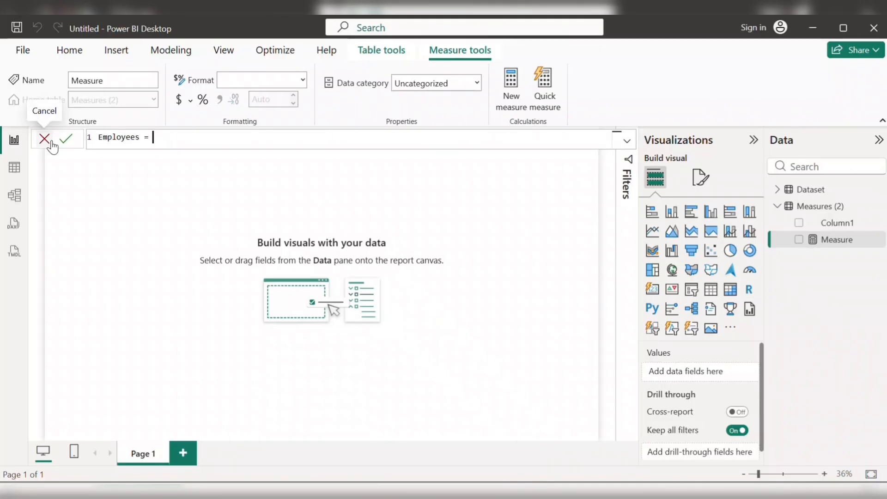
Start the Employees measure's formula with the DISTINCTCOUNT function
text(COU)
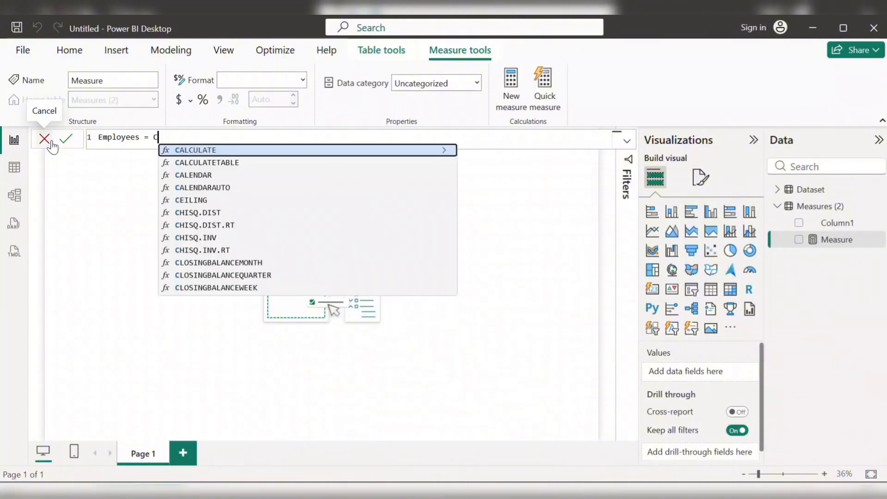
key(BackSpace)
key(BackSpace)
key(BackSpace)
text(DIST)
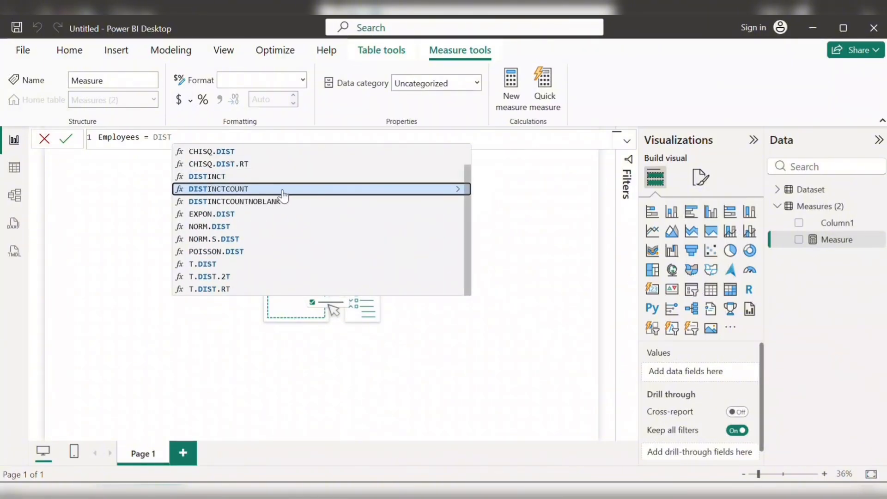
click(457, 190)
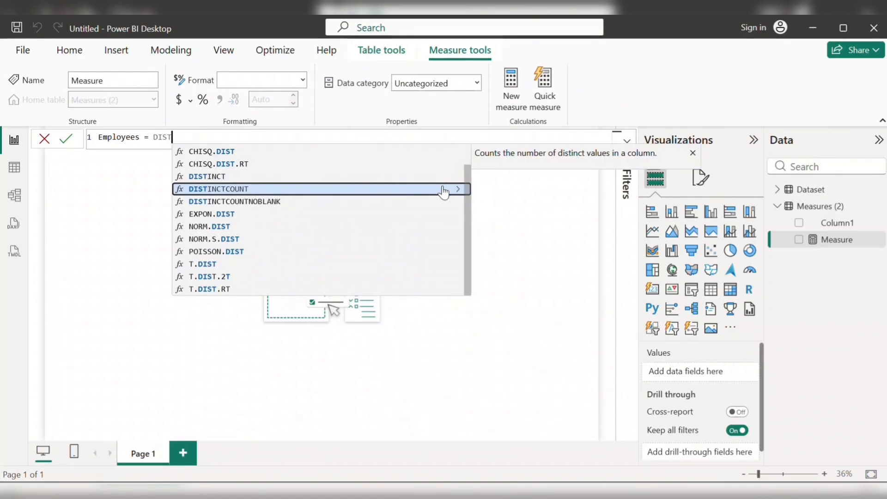
click(456, 190)
click(456, 191)
click(456, 190)
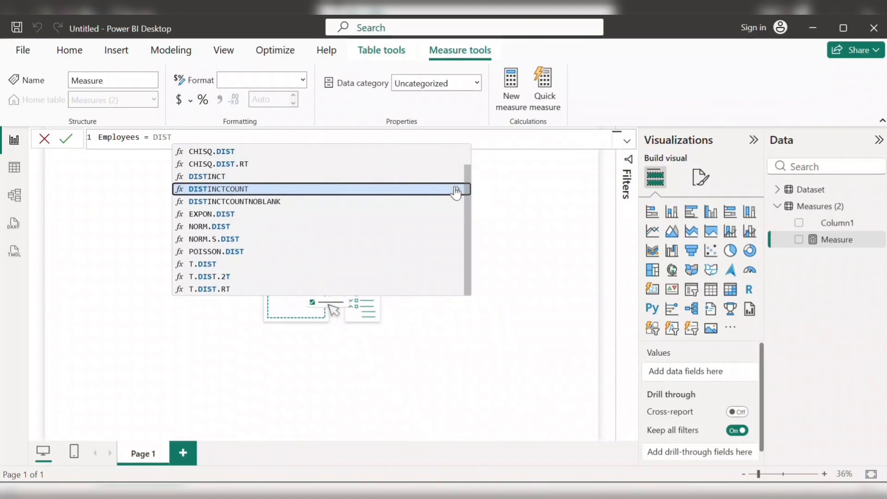
click(438, 189)
click(438, 188)
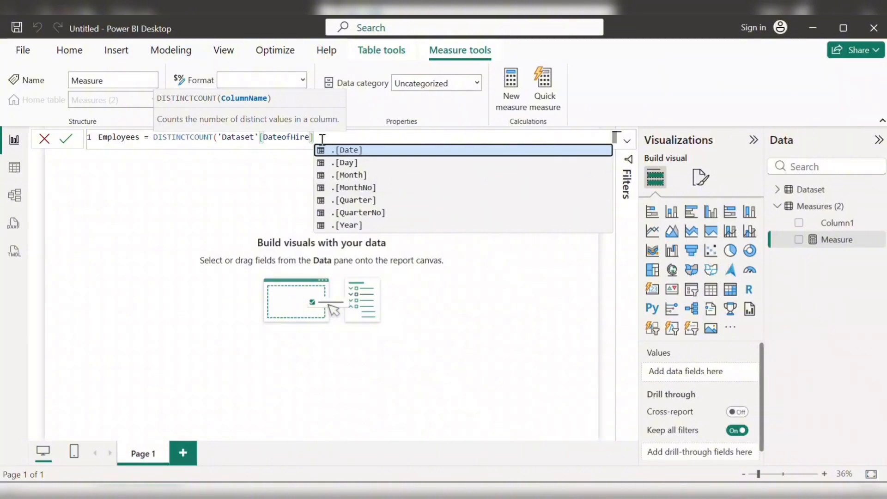
Replace the DISTINCTCOUNT argument with 'Dataset'[Employee_Name], close the formula, and commit the Employees measure
drag(318, 137, 222, 137)
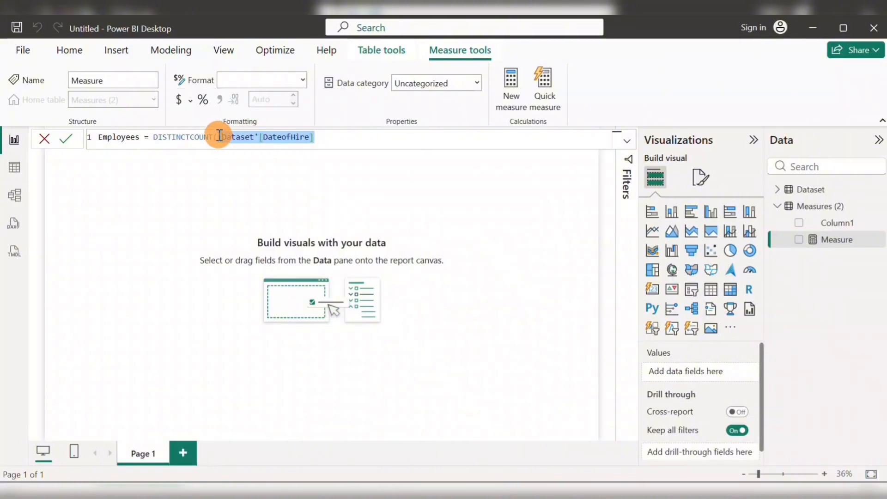
key(BackSpace)
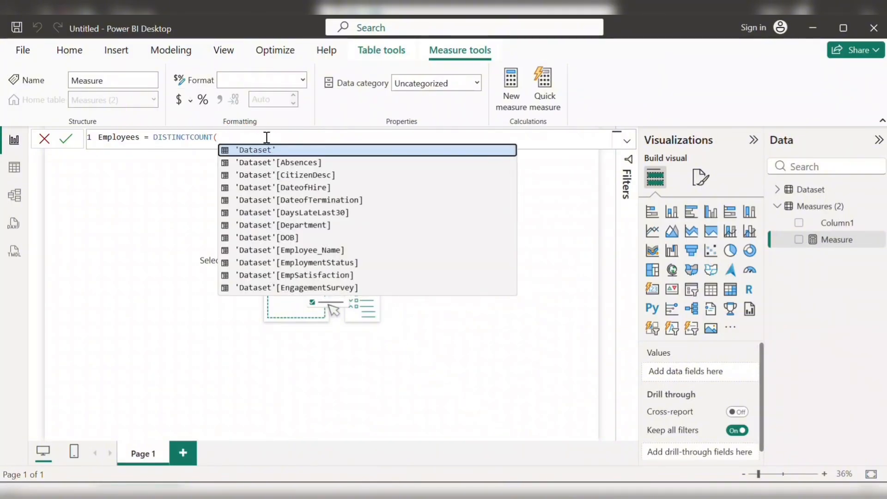
click(297, 248)
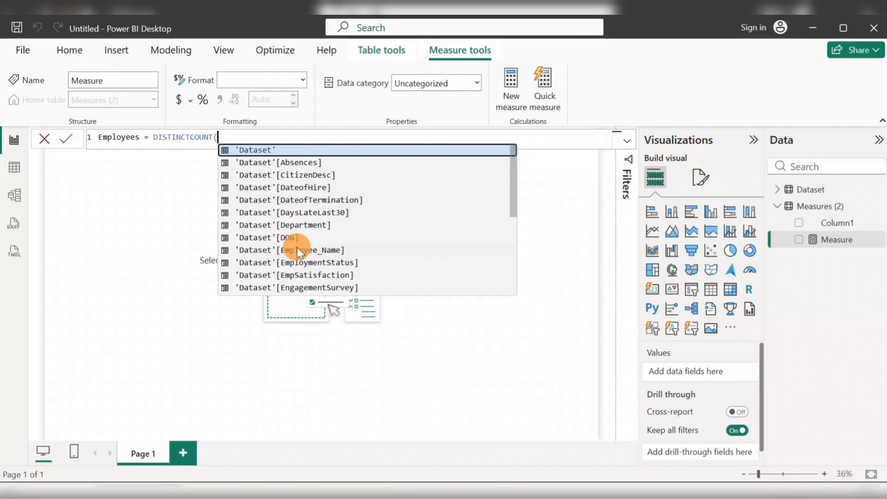
text())
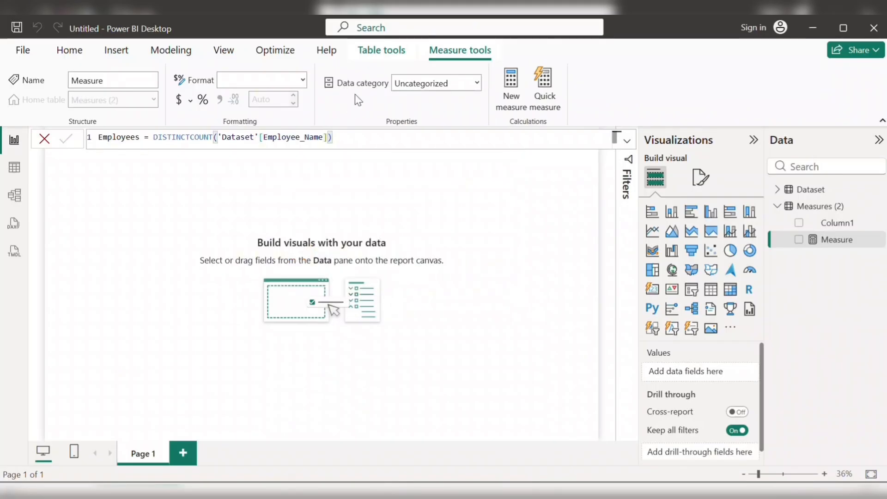
key(Return)
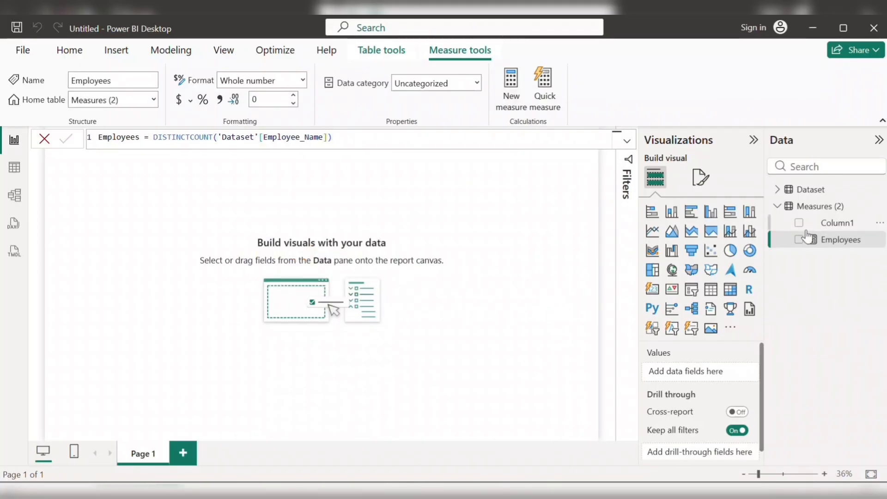
Delete the empty Column1 from the Measures (2) table
click(880, 227)
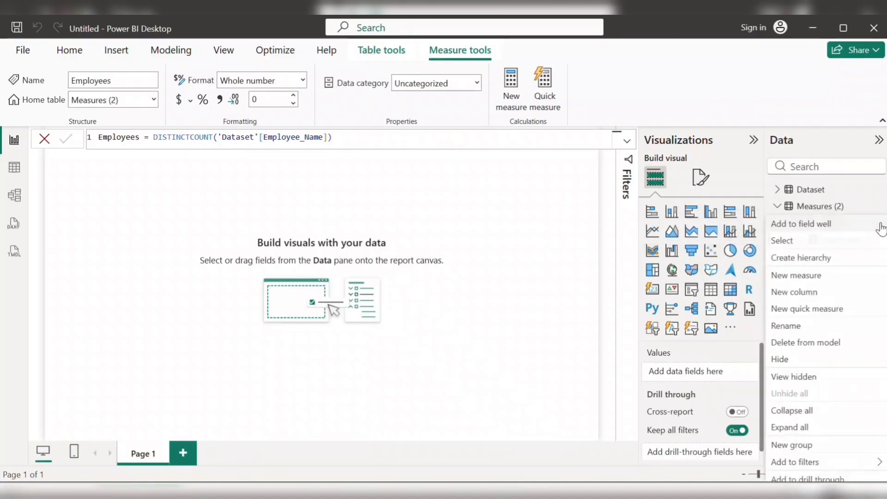
click(804, 342)
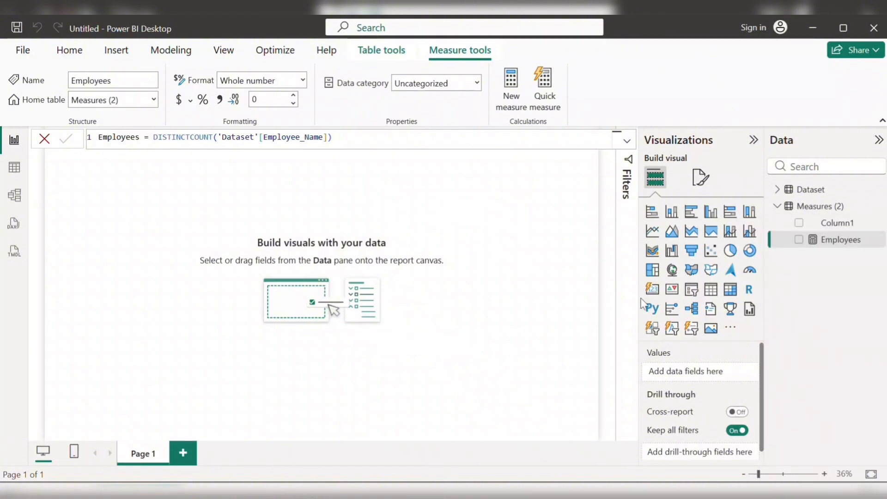
click(522, 287)
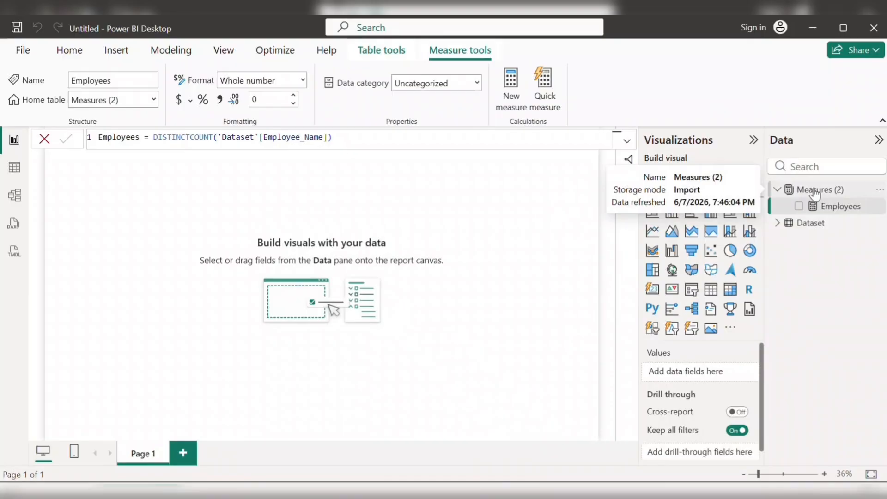
Add a measure to Measures (2) defined as Active = CALCULATE([Employees],ISBLANK('Dataset'[DateofTermination]))
right_click(814, 191)
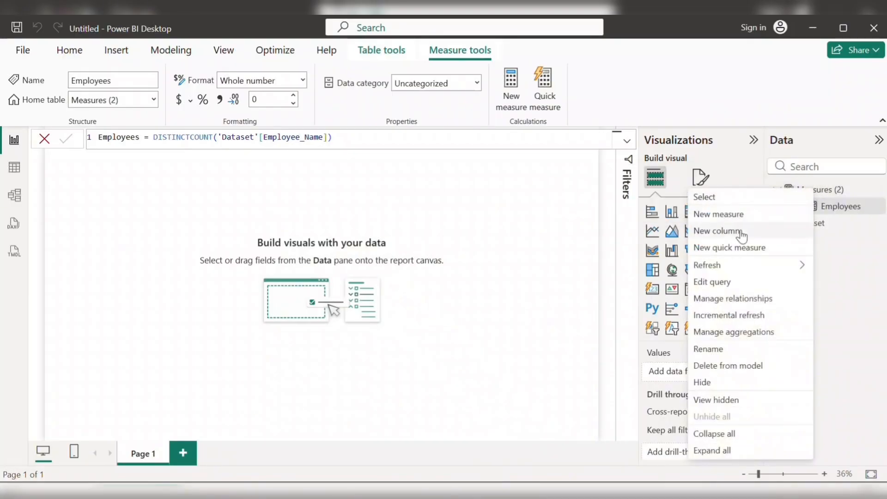
click(720, 215)
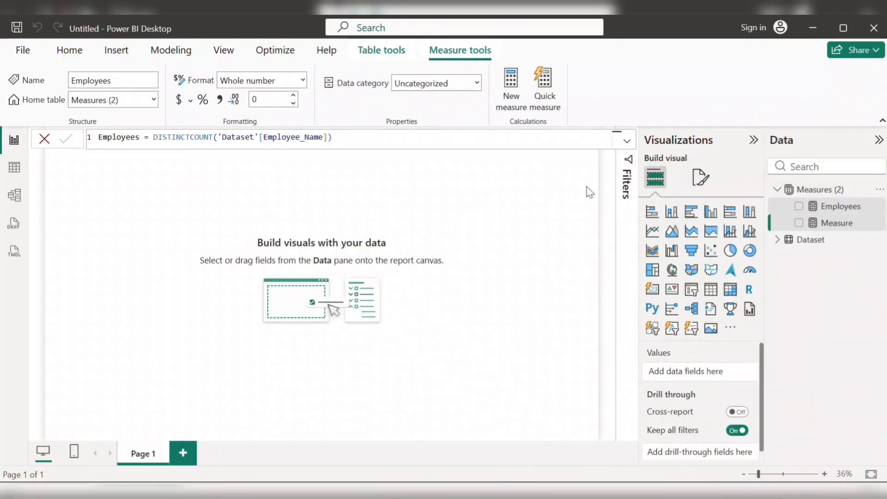
text(Act)
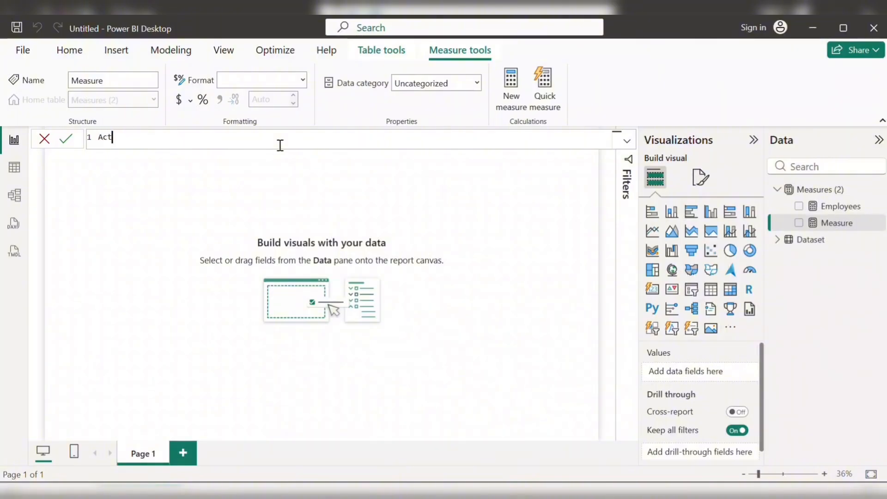
text(ive =)
text(CALCULATE([Employees],ISBLANK('Dataset'[DateofTermination])))
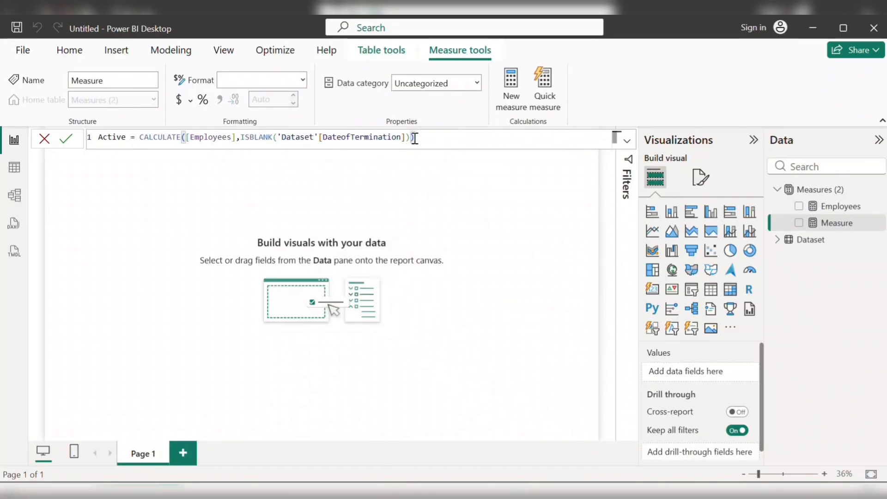
drag(407, 137, 276, 137)
key(Return)
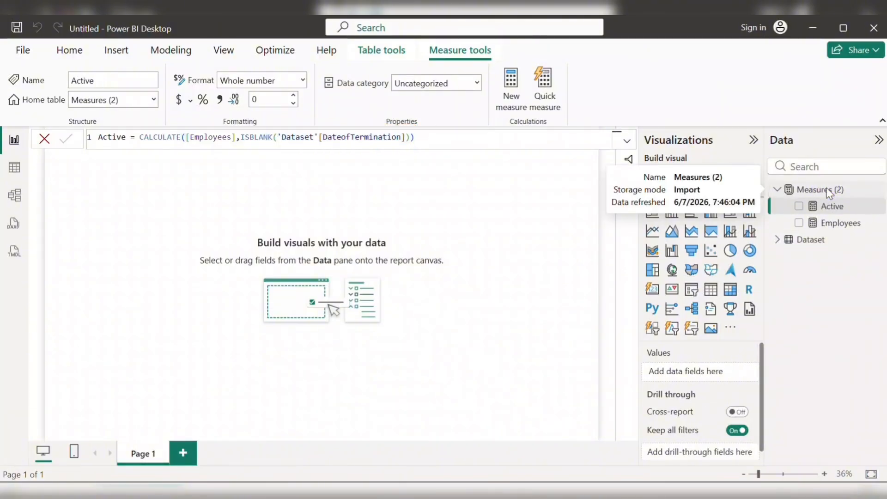
Add another measure to Measures (2) named Terminated, starting its formula with CALCULATE([Employees], ready for a filter
right_click(827, 192)
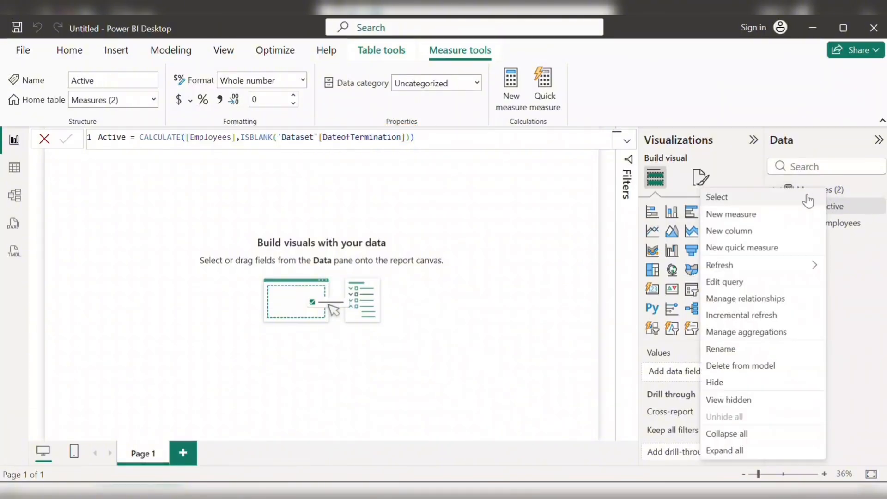
click(736, 213)
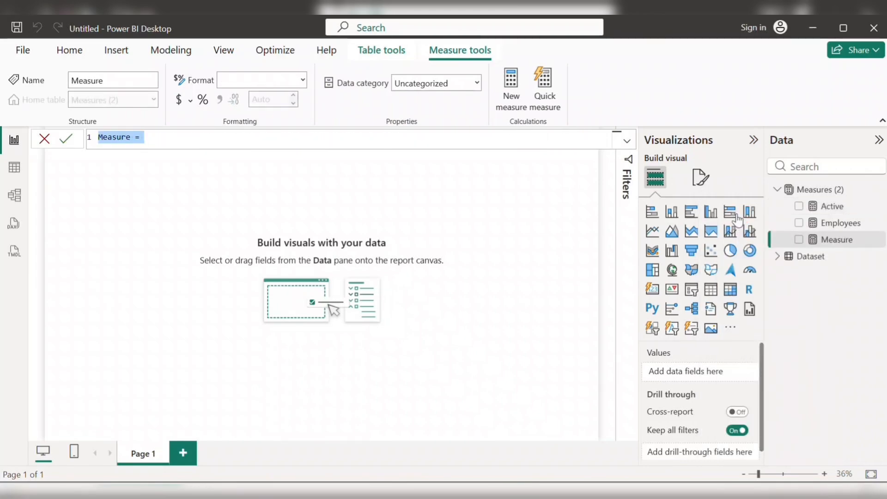
text(Term)
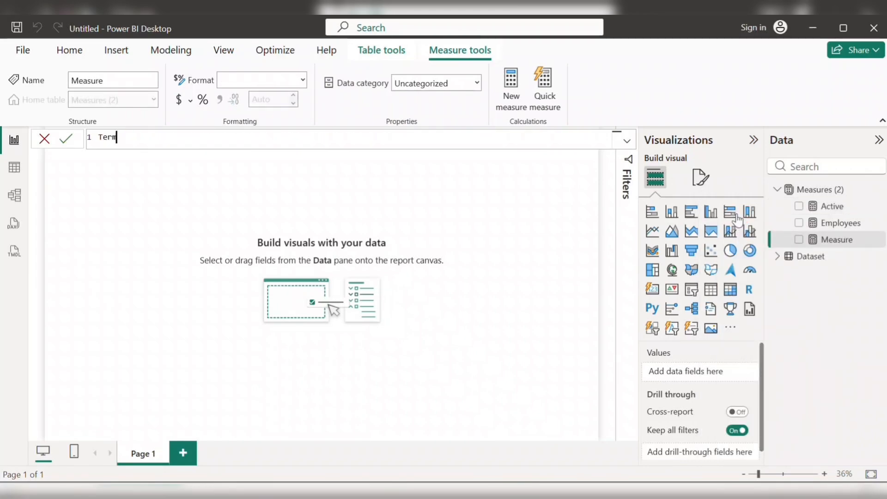
text(inated = CALCULATE([Employees])
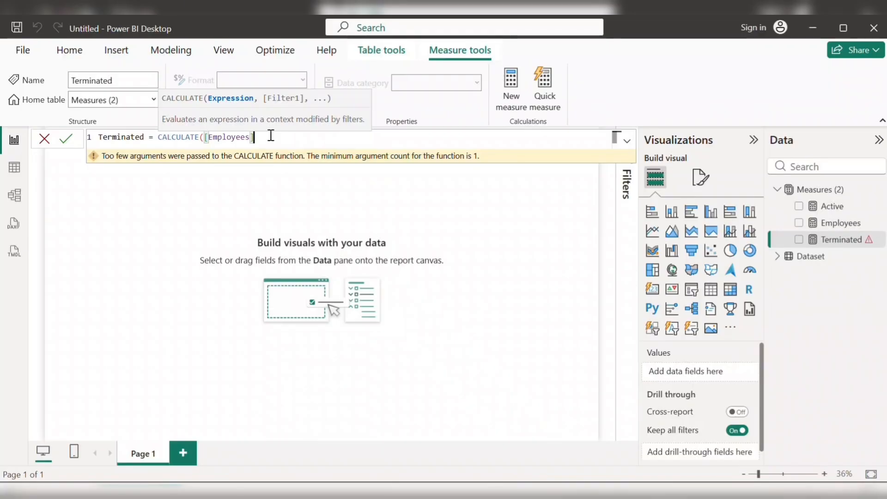
text(,)
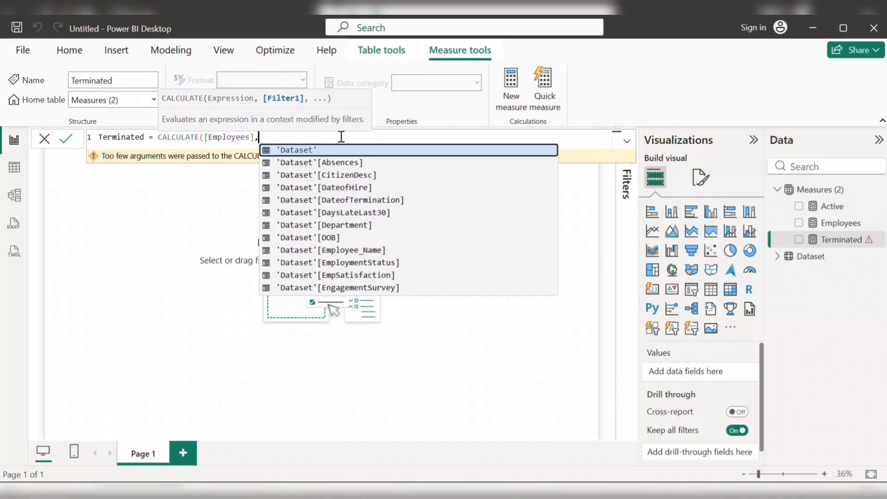
Complete the Terminated formula with the filter NOT ISBLANK('Dataset'[DateofTermination]) and commit the measure
text(NOT I)
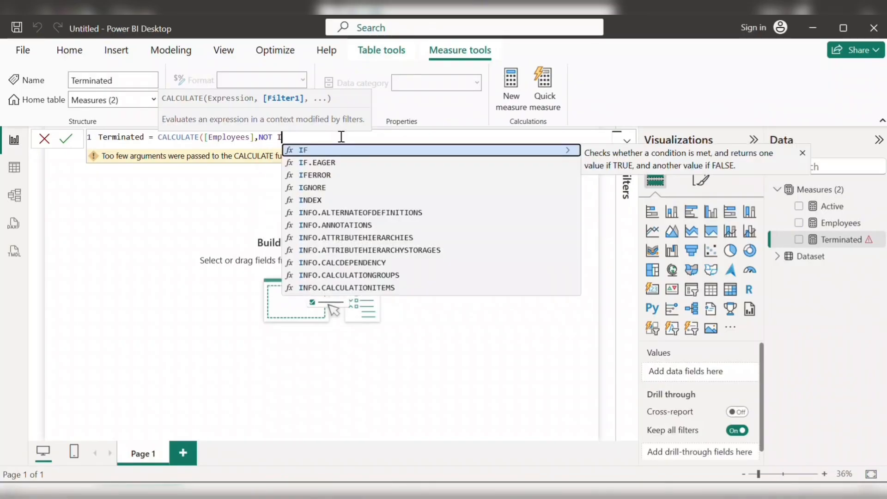
text(SB)
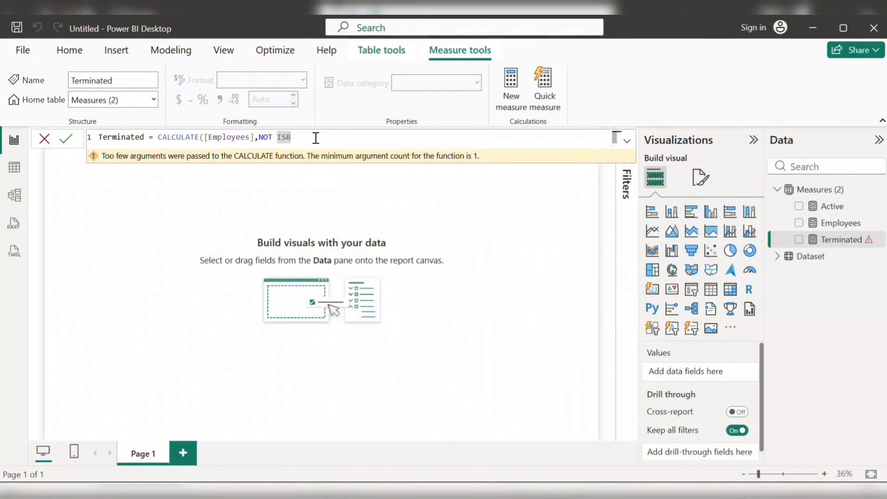
text(L)
key(Tab)
text(date)
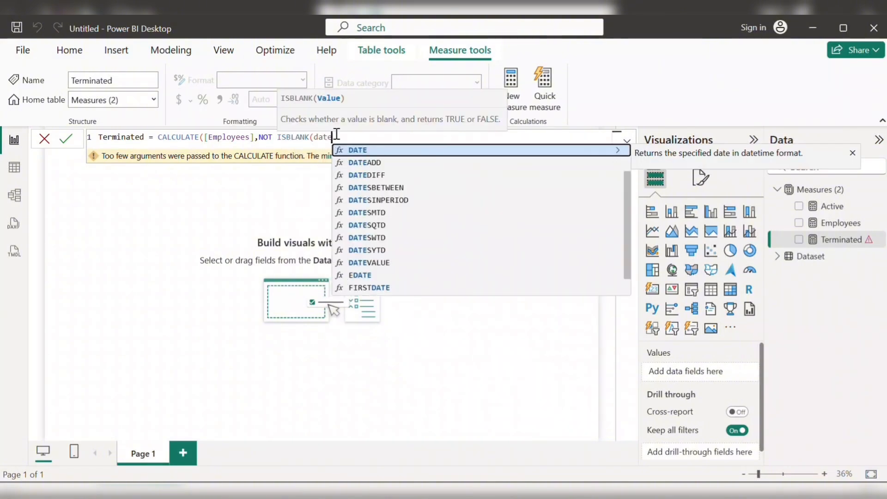
scroll(398, 217, up, 1)
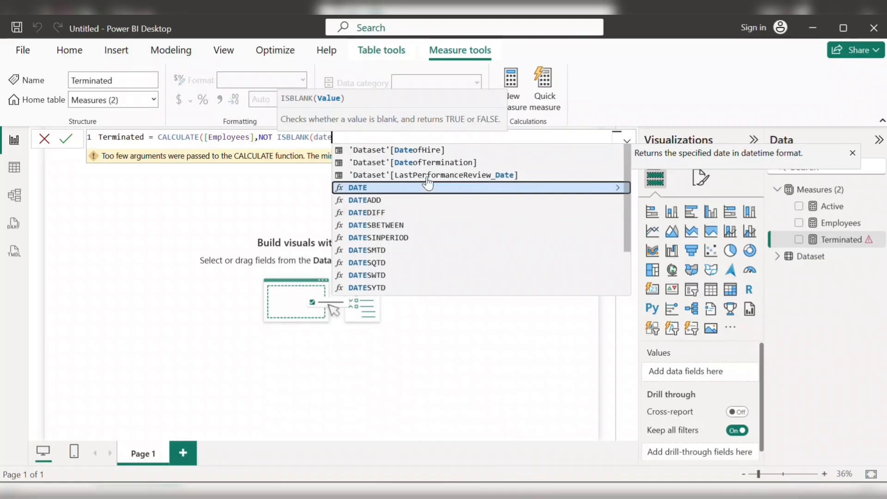
click(428, 160)
click(456, 137)
text())
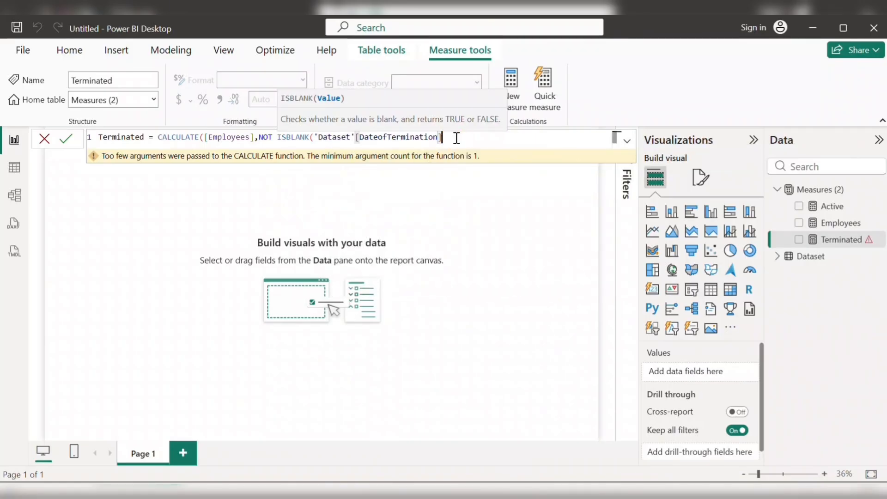
text())
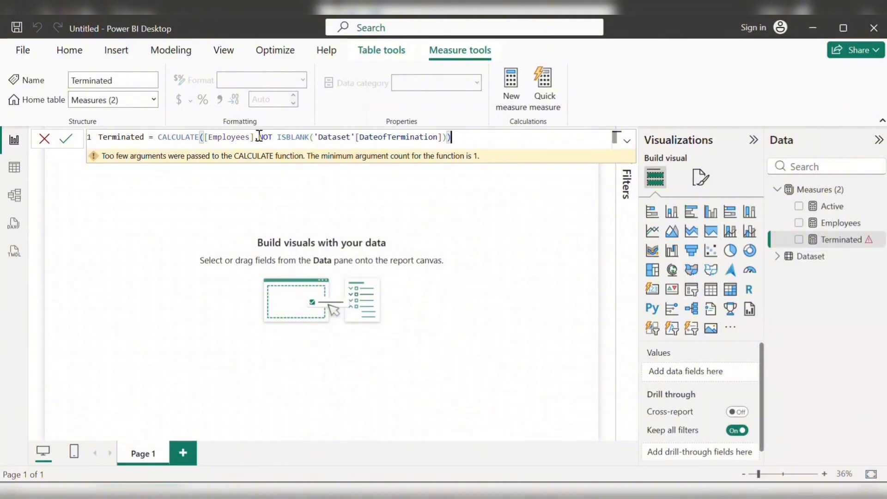
drag(450, 137, 318, 138)
drag(259, 137, 316, 136)
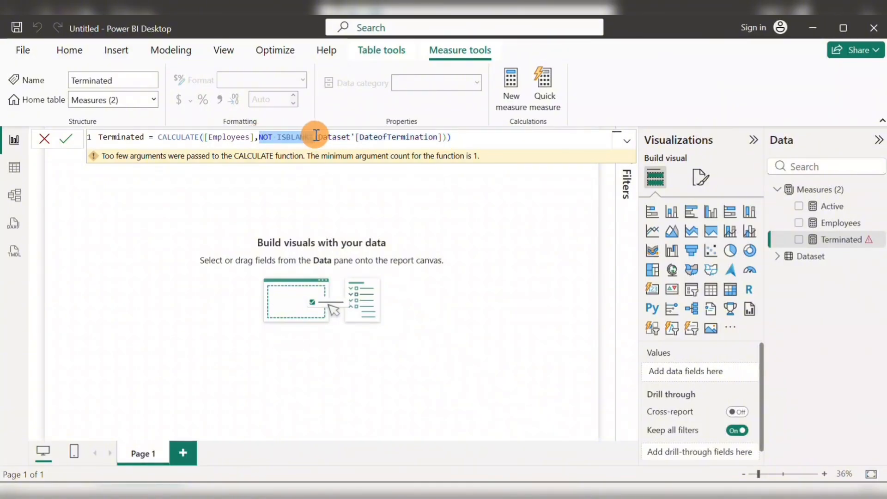
click(454, 137)
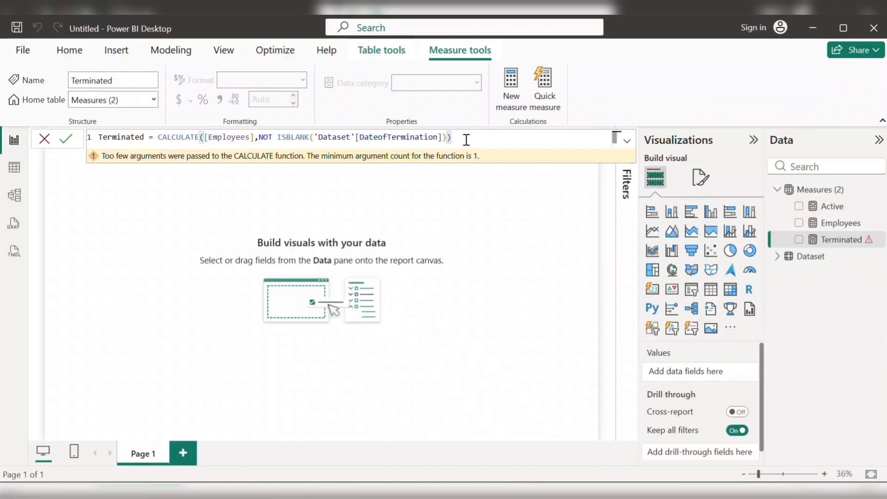
key(Return)
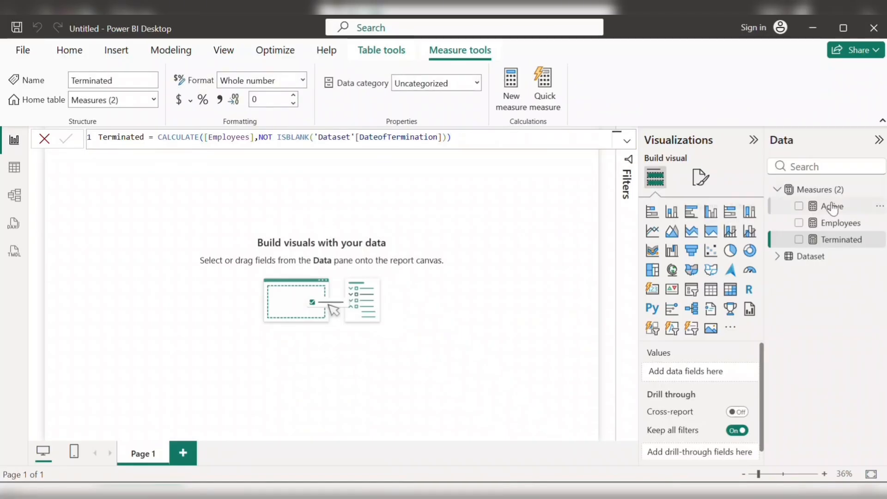
Examine the Dataset table's rows and columns in the table view, and return to the report view
click(15, 169)
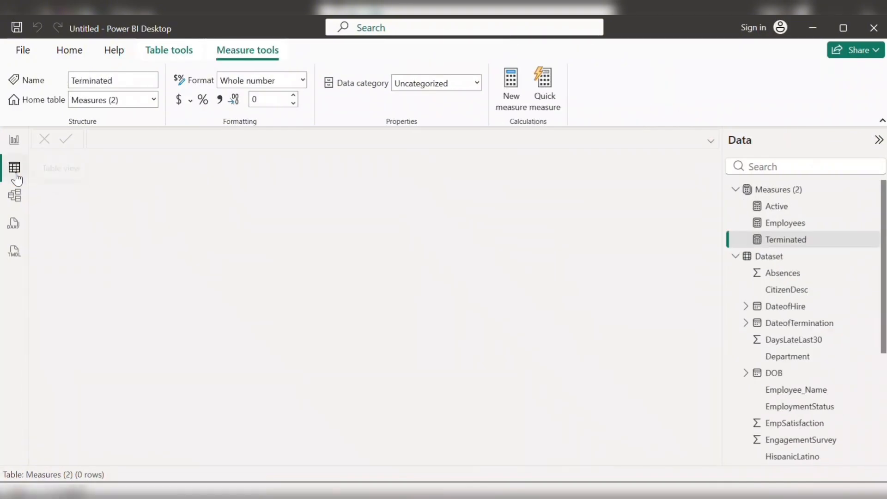
click(761, 258)
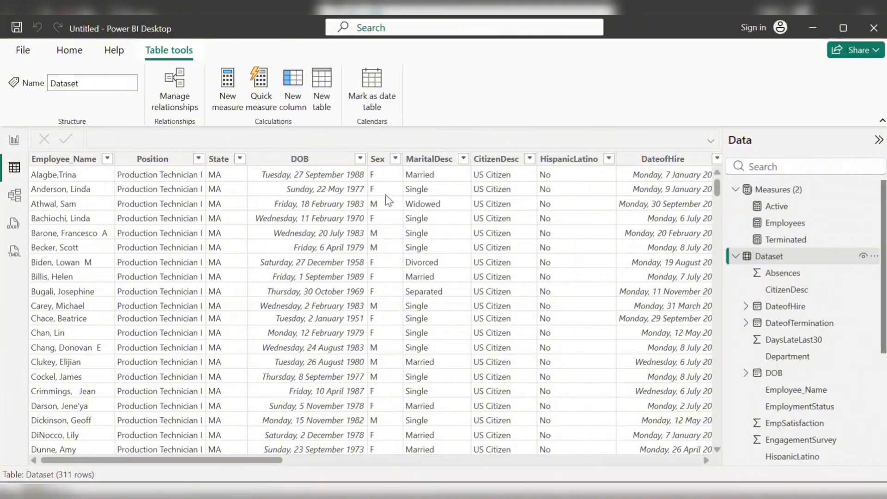
click(14, 140)
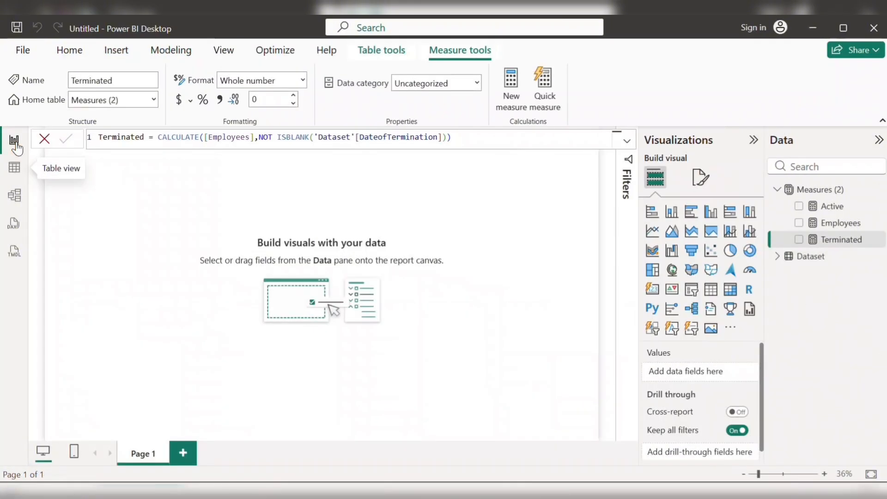
Add a measure to Measures (2) defined as Male = CALCULATE([Employees], 'Dataset'[Sex] = "M")
right_click(819, 194)
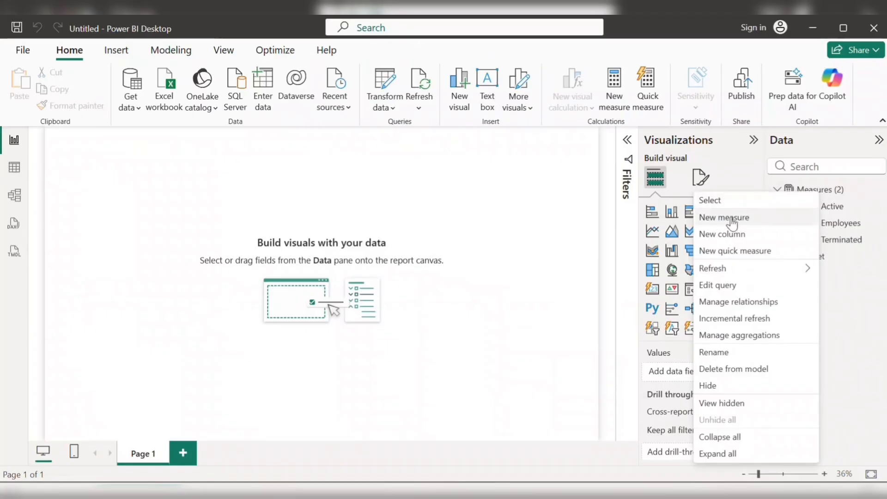
click(730, 218)
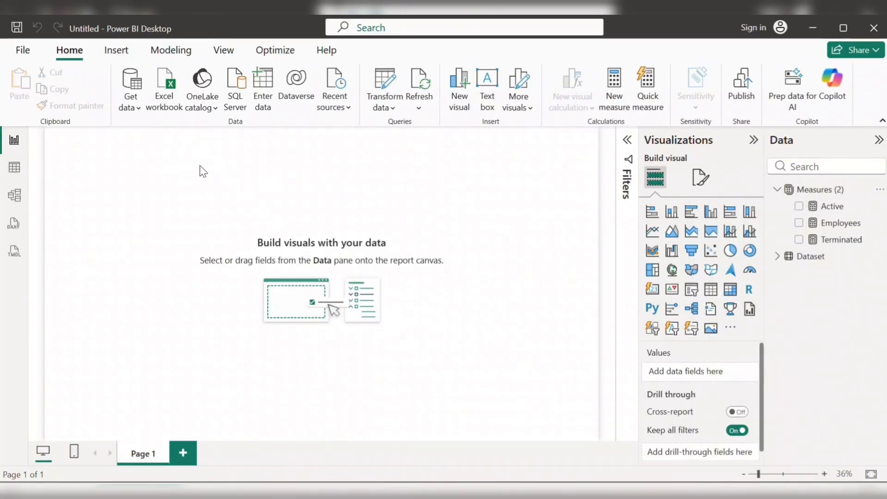
text(Ma)
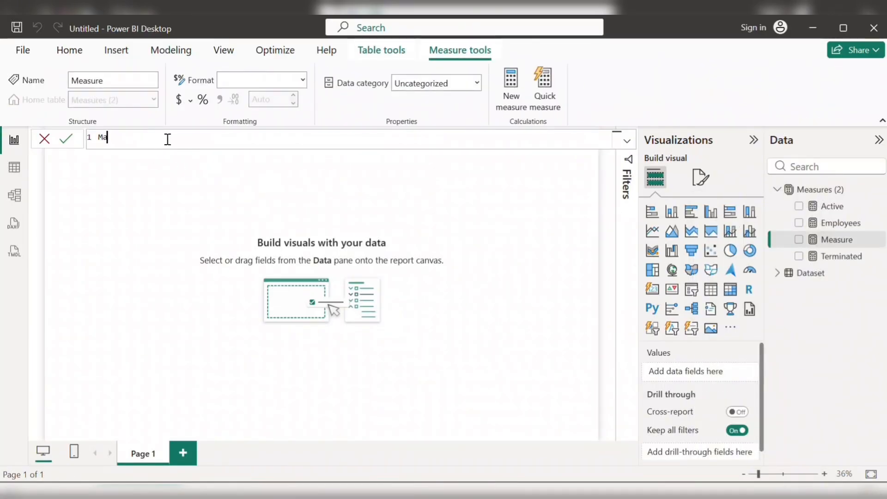
text(le = ca)
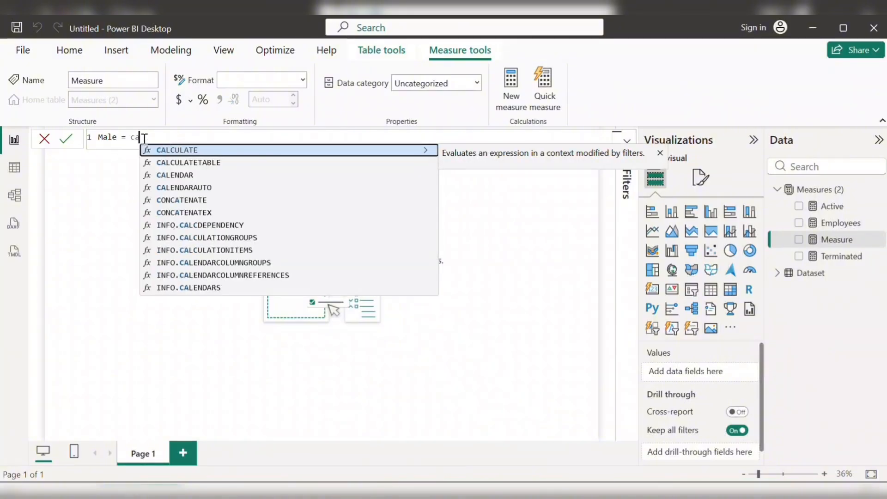
key(Tab)
text([Employees],)
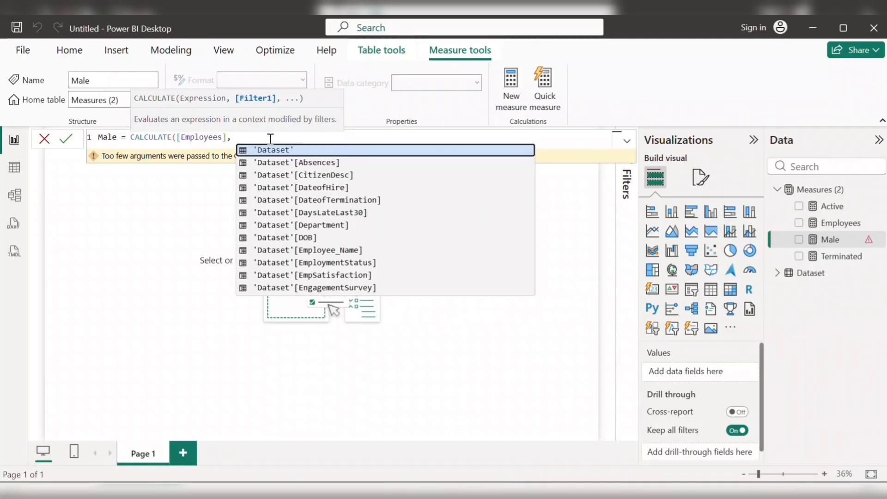
text(sex)
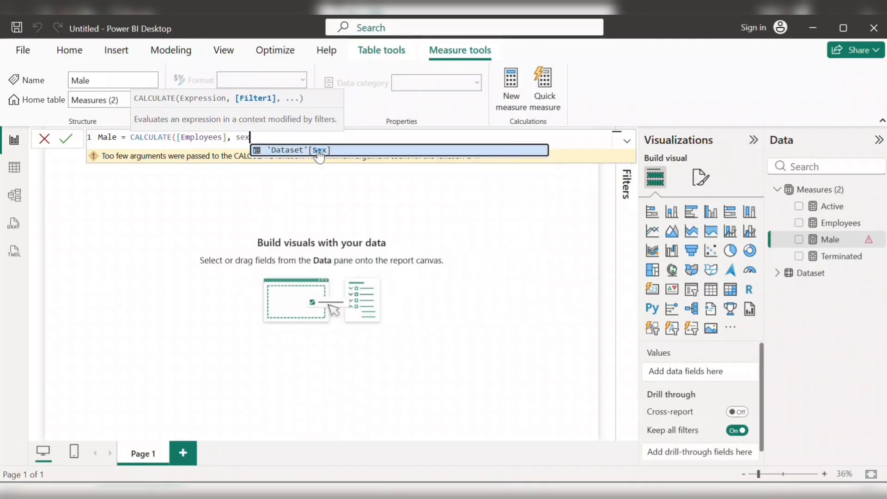
key(Tab)
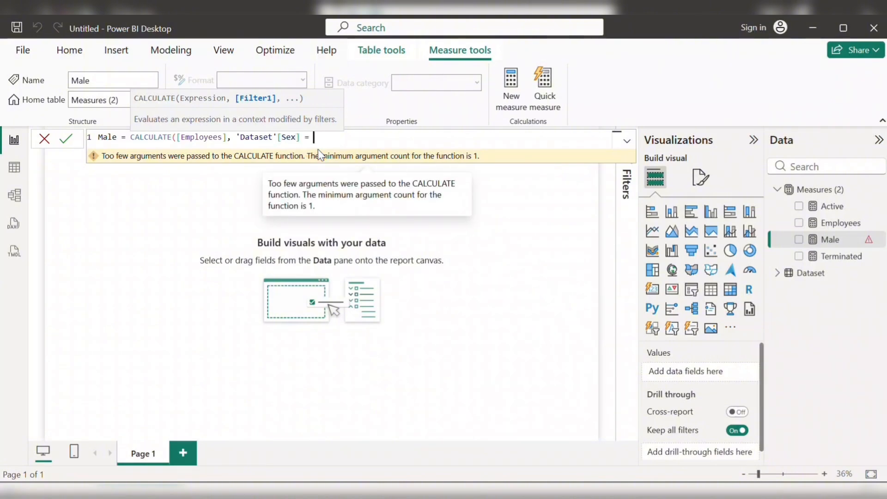
text(= "M)
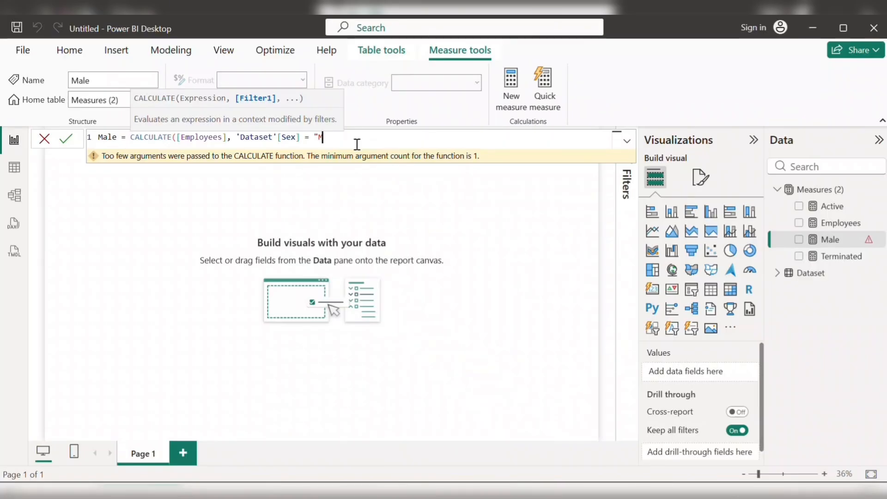
text("))
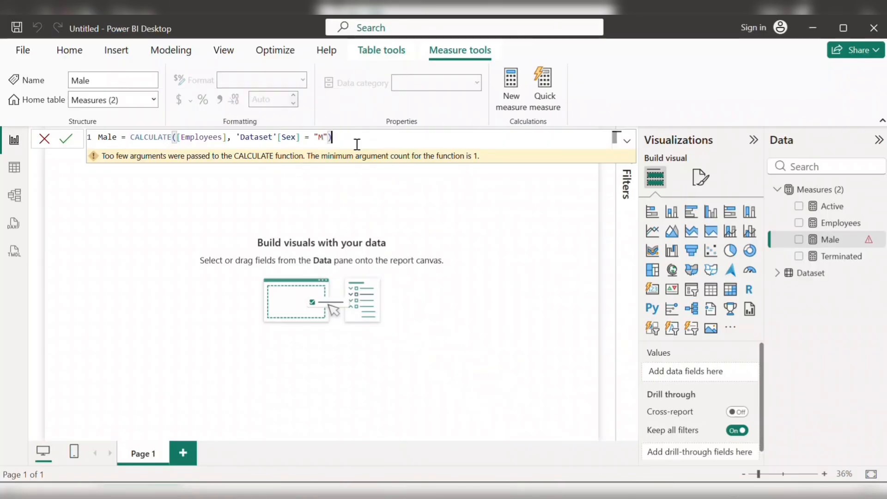
key(Return)
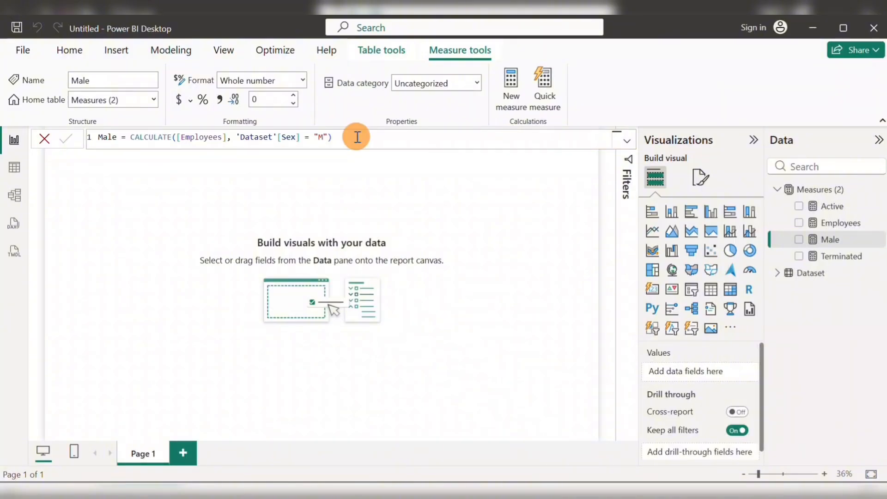
Copy the Male measure's CALCULATE expression into a new measure named Female in Measures (2)
drag(356, 137, 132, 137)
key(ctrl+c)
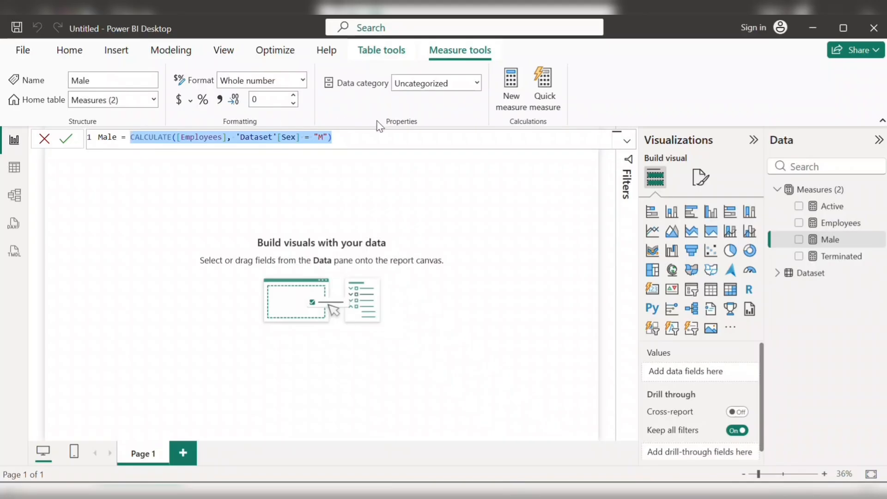
click(411, 129)
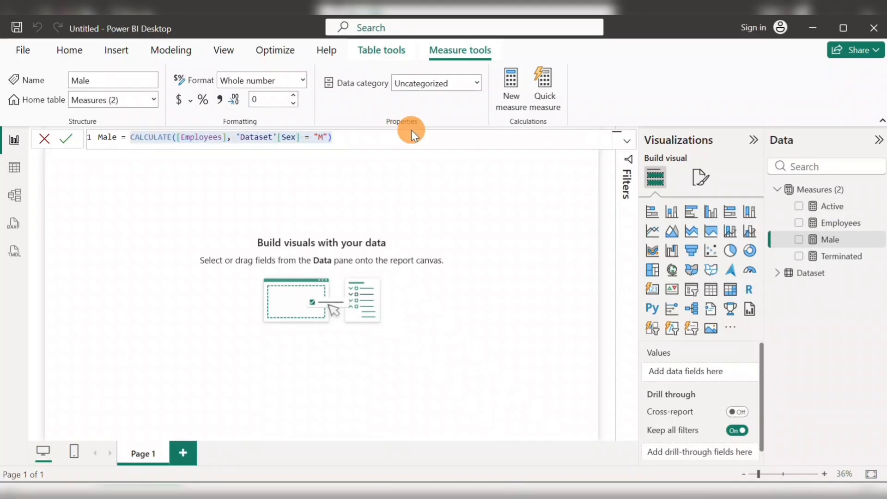
right_click(817, 194)
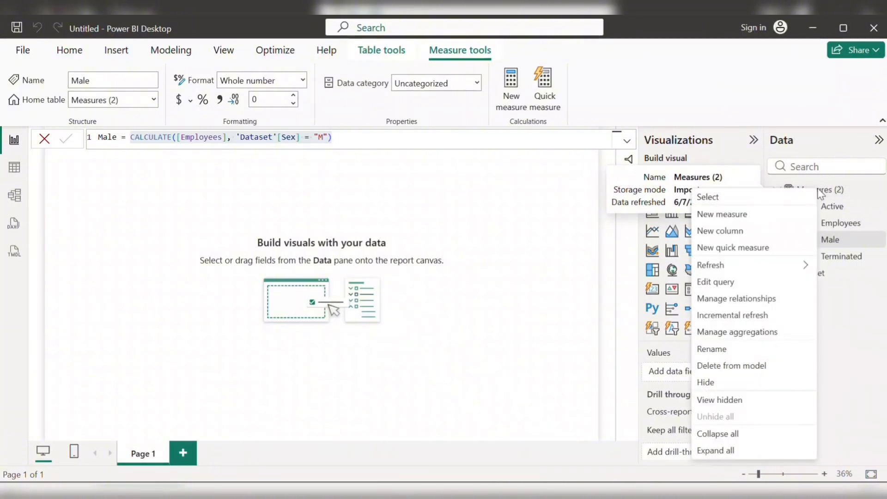
click(738, 215)
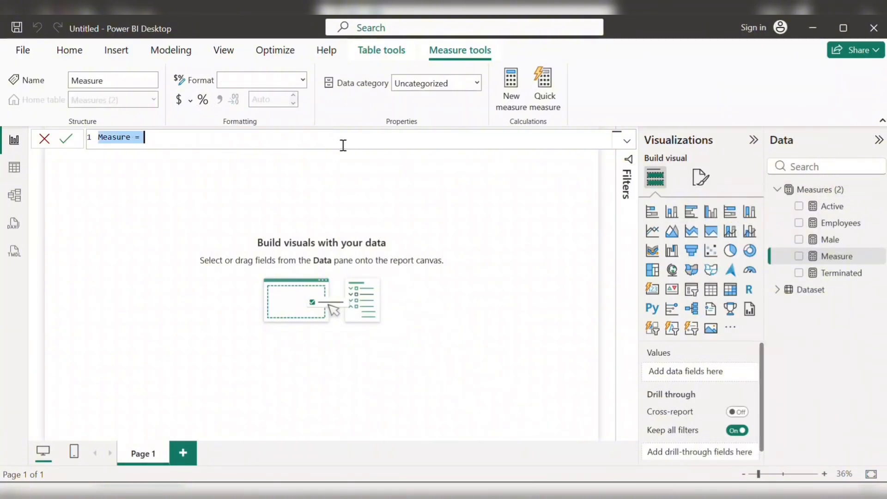
text(Female)
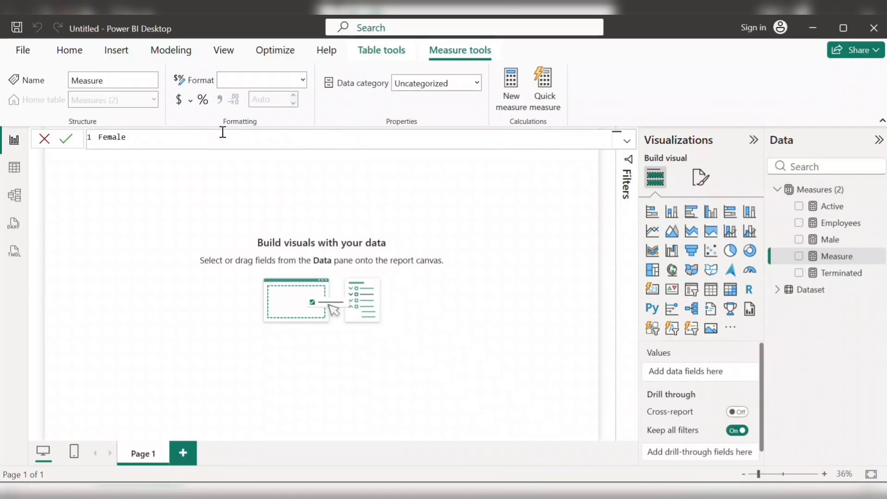
text( =)
key(ctrl+v)
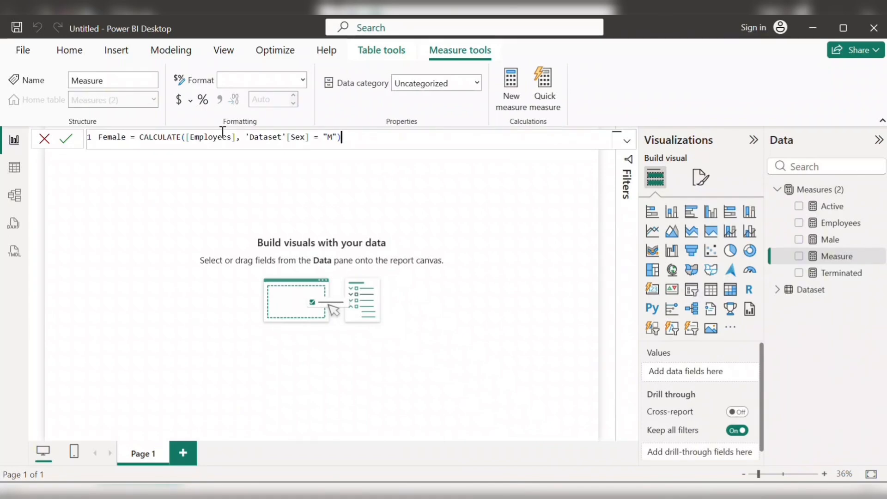
Change the Sex filter value in the Female formula to "F" and commit the measure
click(335, 139)
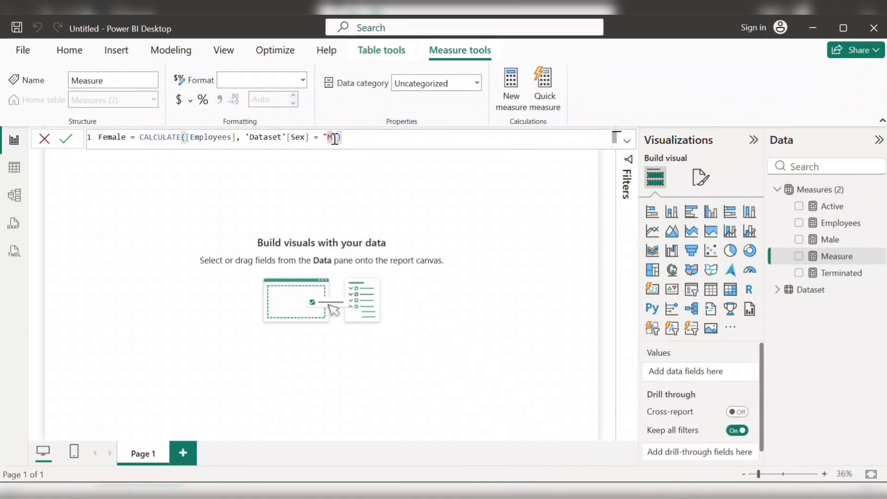
key(BackSpace)
text(F)
key(Return)
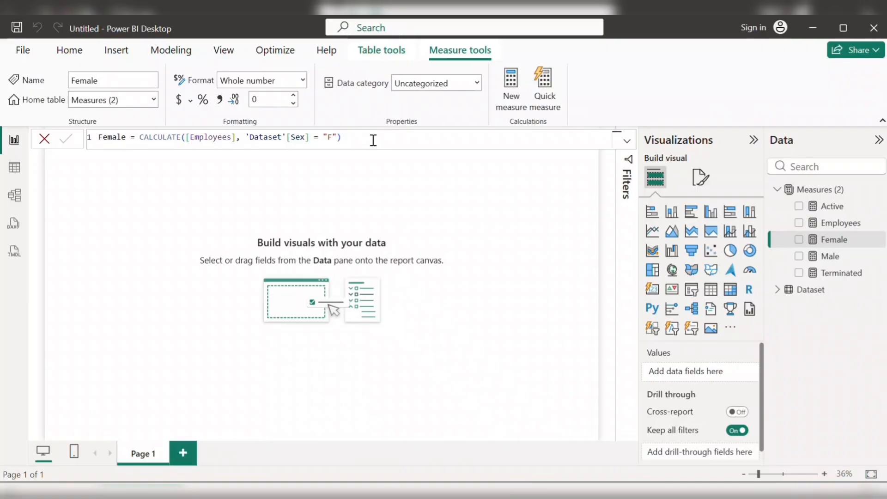
click(421, 224)
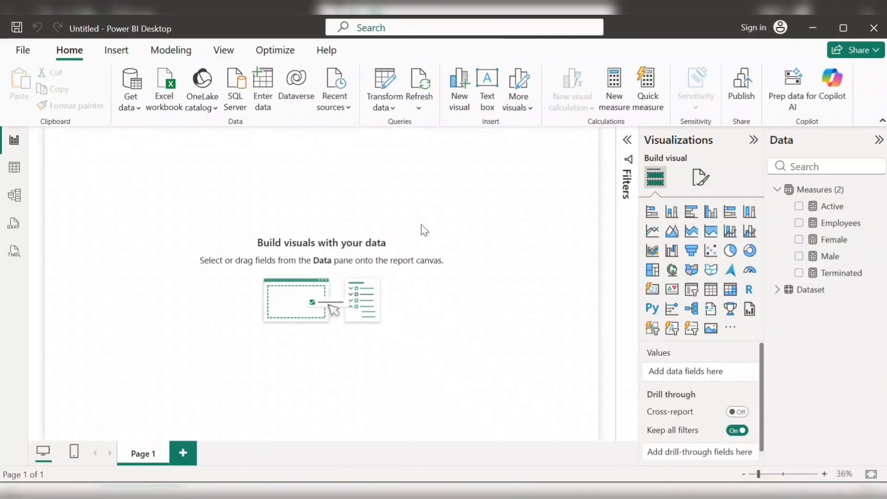
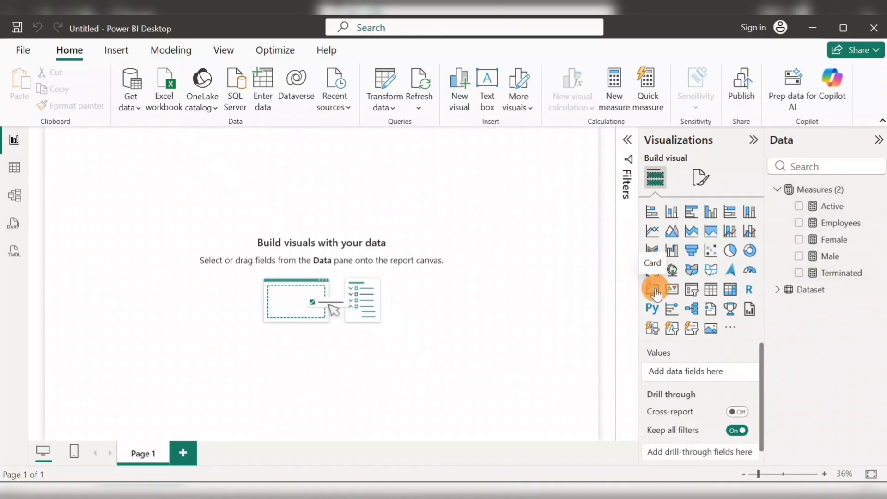
Insert a card visual near the page's upper-left corner and widen it to a little under half the page width
click(652, 273)
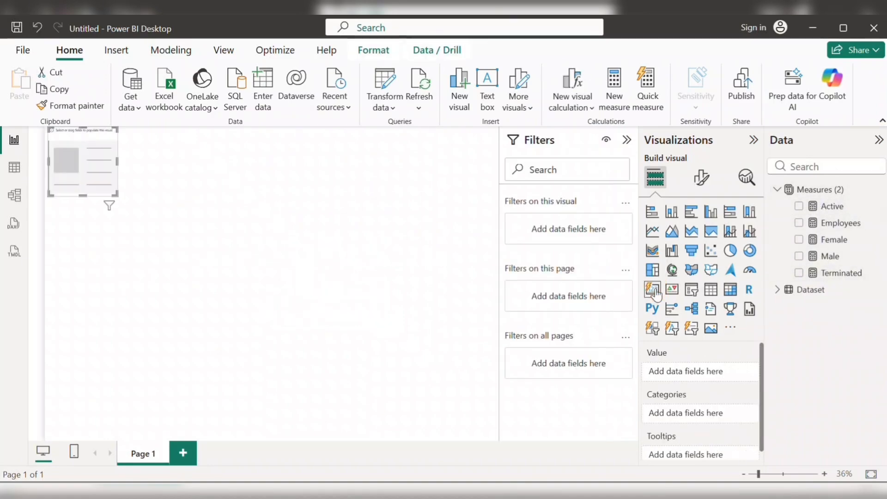
click(627, 139)
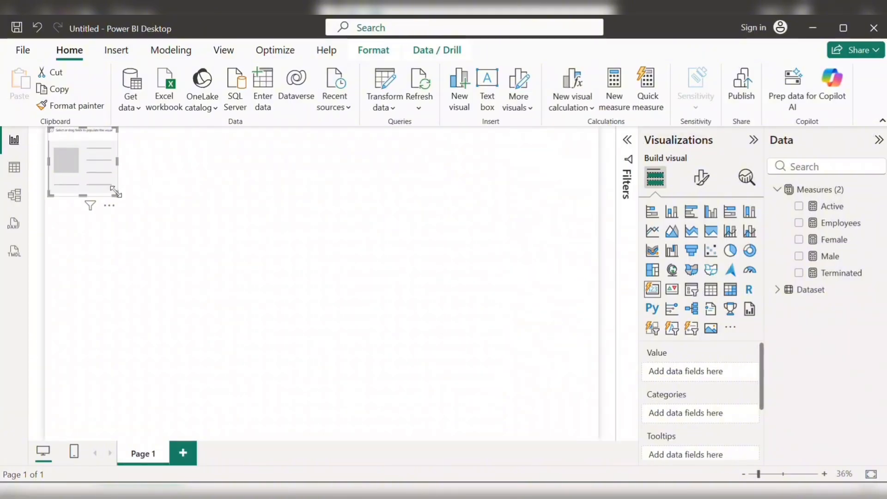
drag(116, 192, 249, 227)
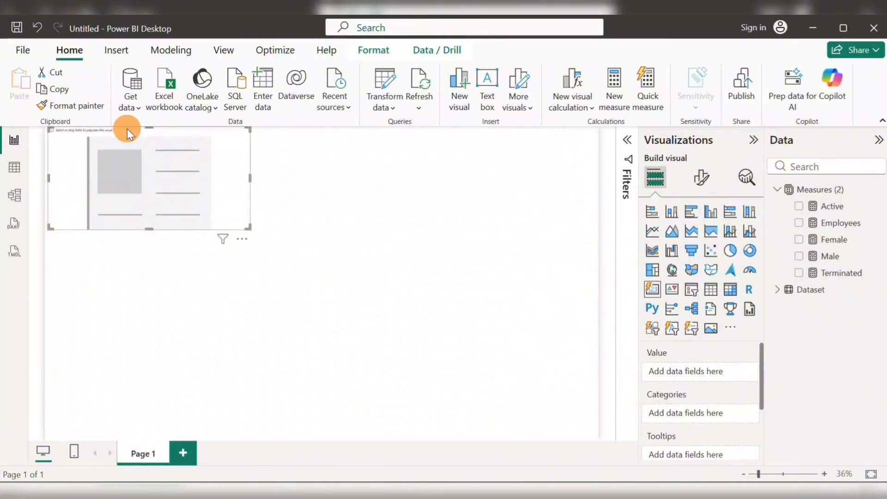
drag(127, 129, 146, 159)
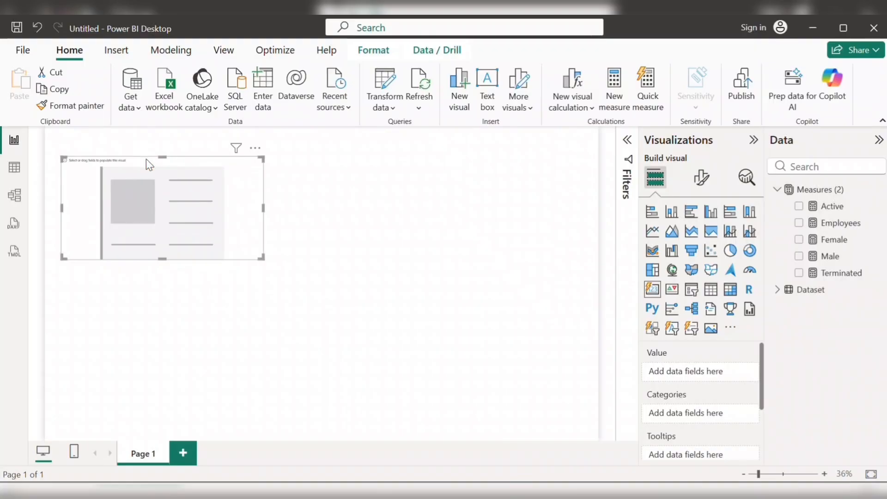
drag(263, 208, 316, 206)
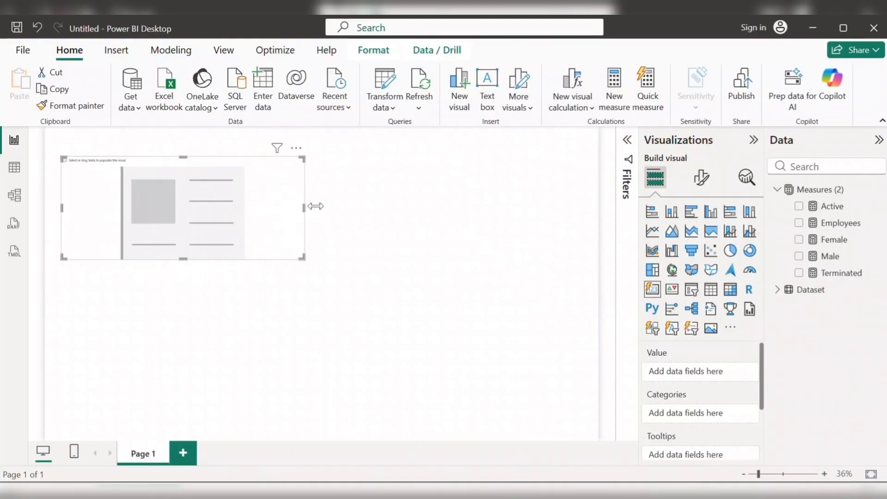
Fill the card with the Active, Terminated, Male and Female measures, and reduce its height to a low strip
click(800, 206)
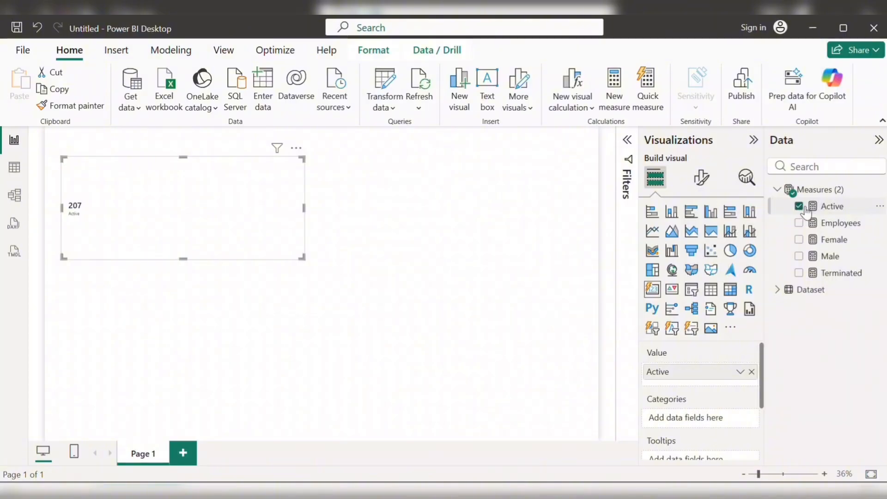
click(799, 273)
click(799, 257)
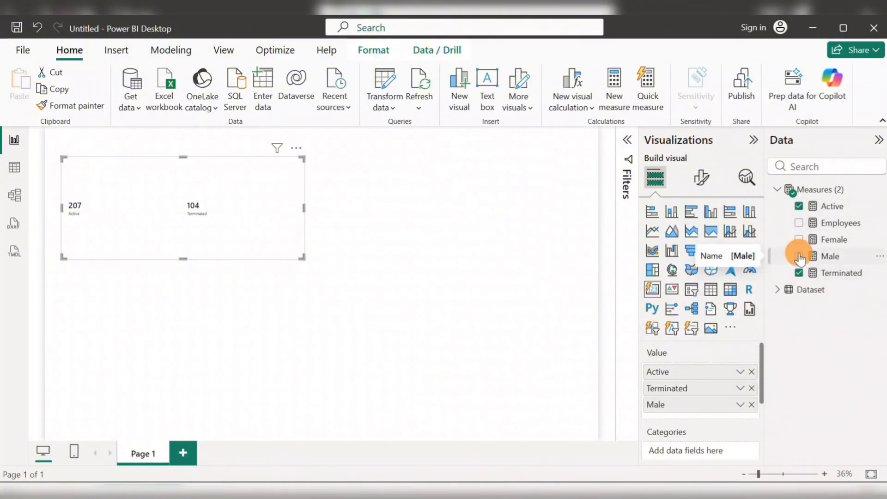
click(800, 240)
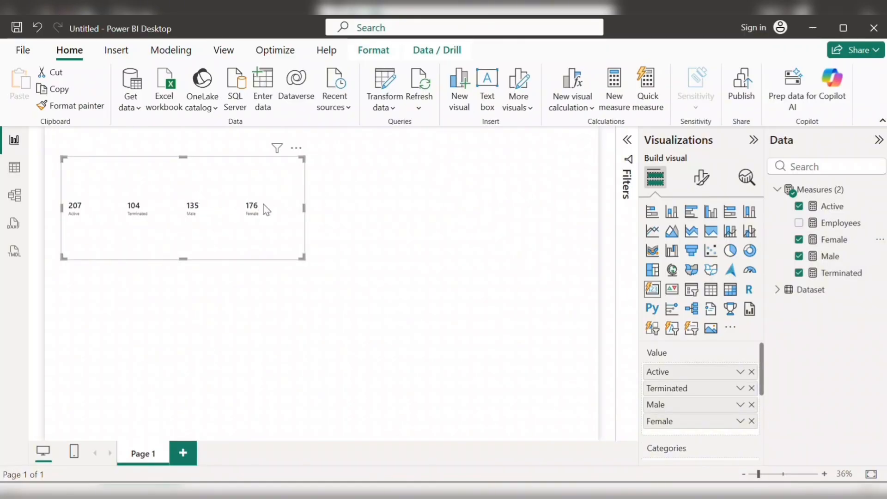
click(799, 223)
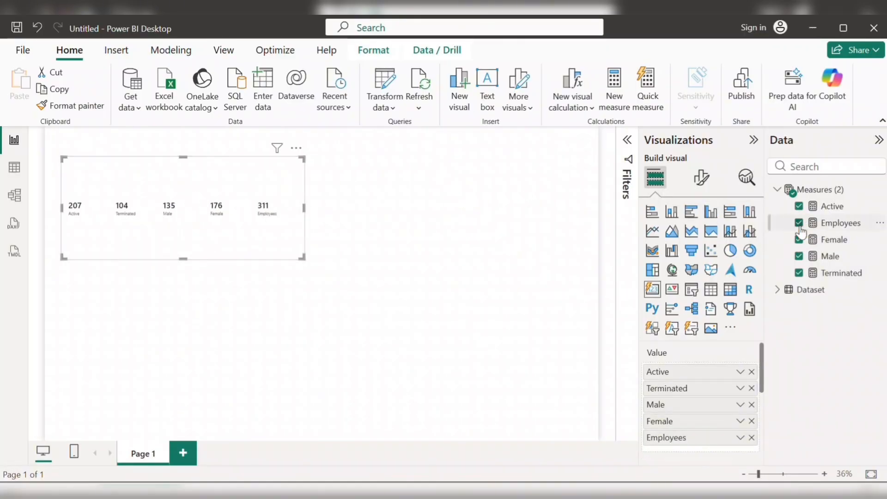
click(800, 224)
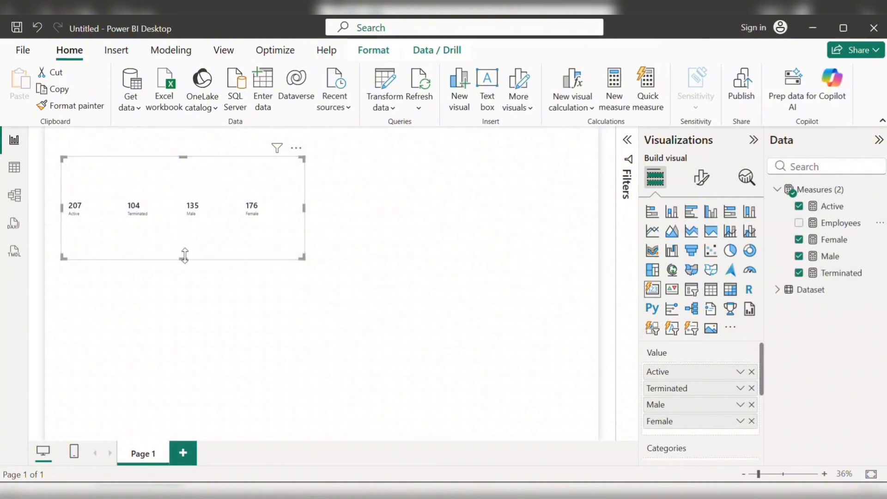
drag(184, 254, 195, 211)
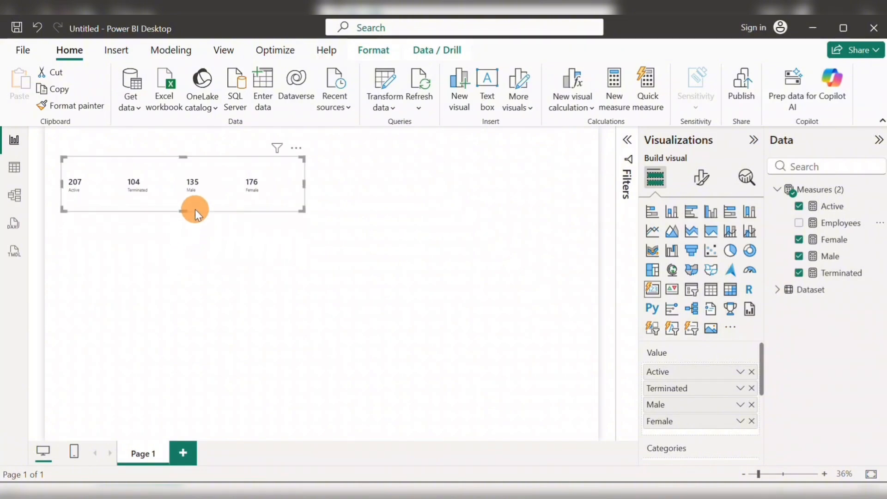
drag(183, 170, 176, 170)
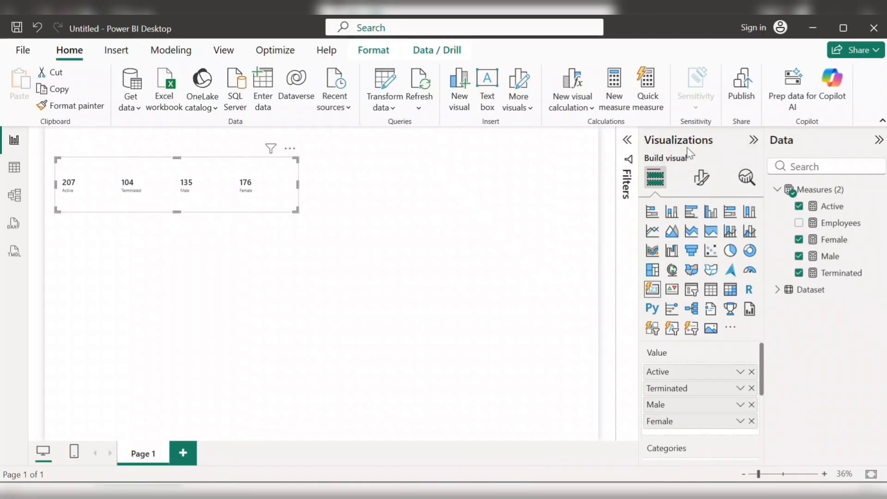
Set the card's multi-card layout arrangement to Vertical
click(701, 185)
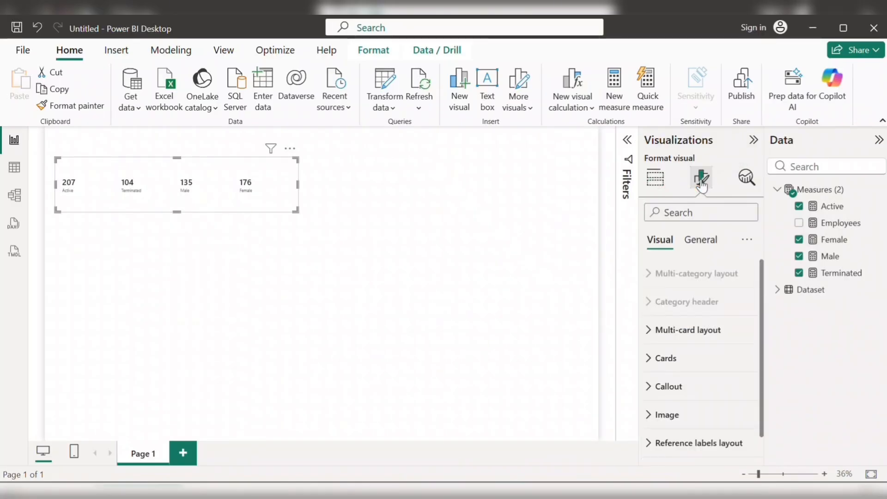
scroll(709, 328, down, 1)
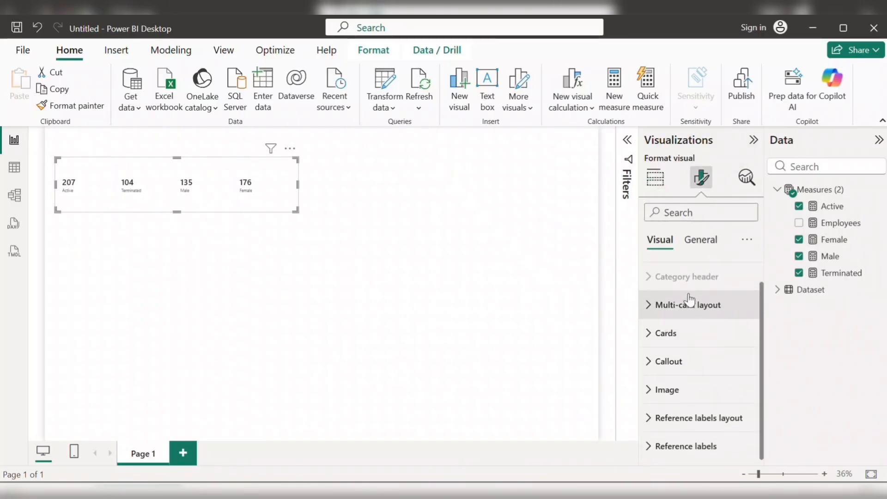
click(656, 305)
scroll(698, 350, down, 2)
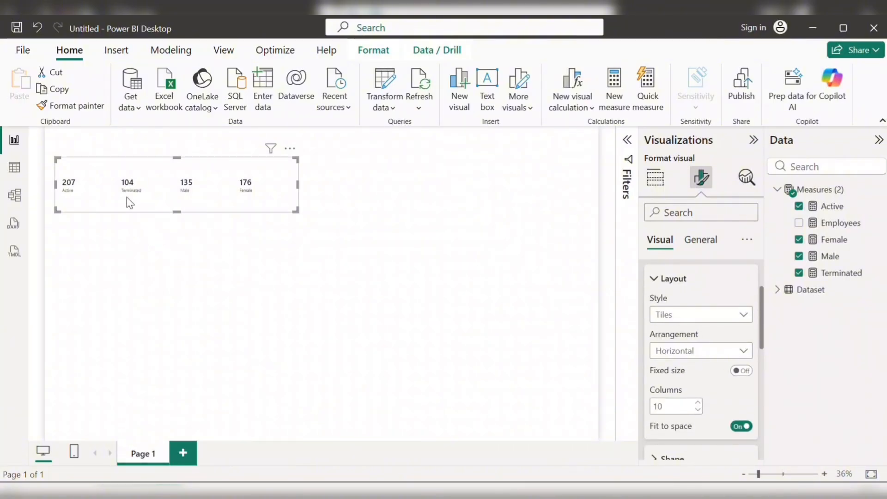
click(712, 356)
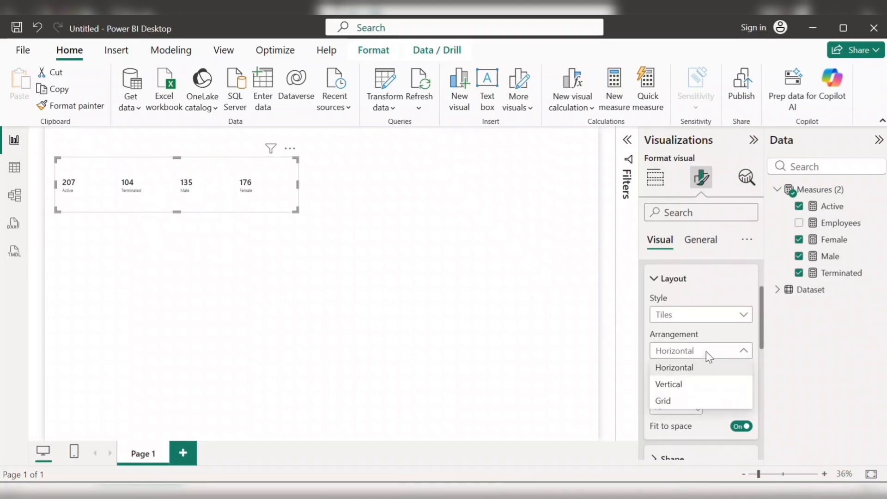
click(679, 385)
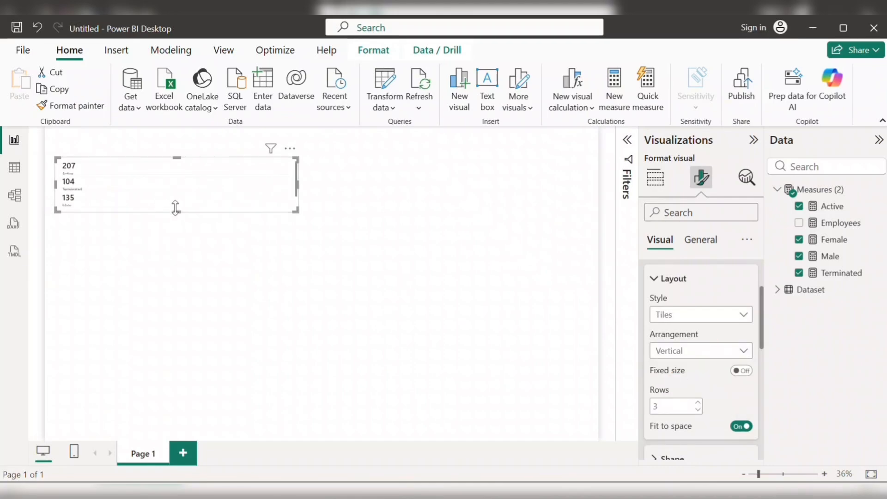
Stretch the card's lower edge down to near the bottom of the page and look through its stacked values
drag(175, 209, 171, 394)
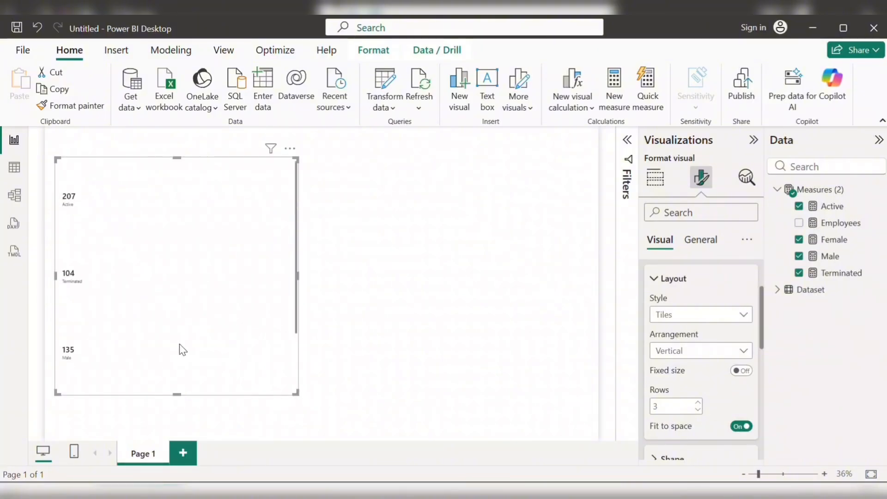
scroll(179, 345, down, 1)
scroll(179, 344, up, 1)
scroll(180, 345, down, 1)
scroll(179, 344, up, 1)
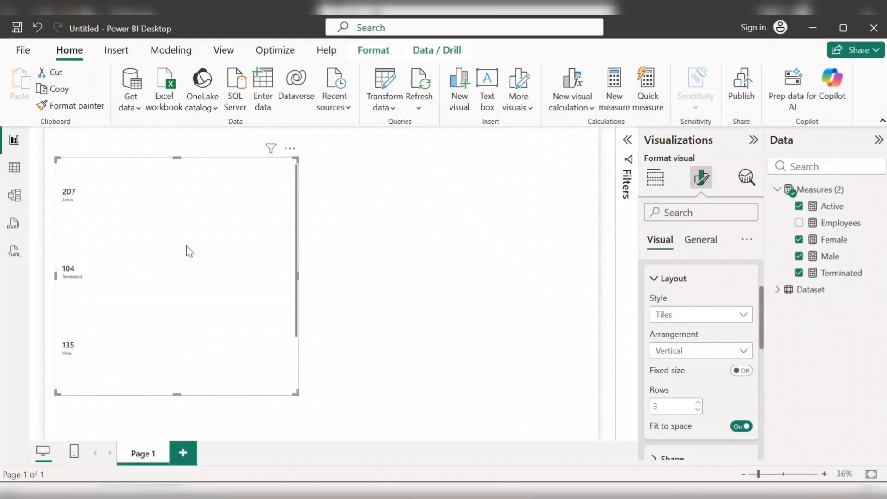
scroll(203, 285, down, 1)
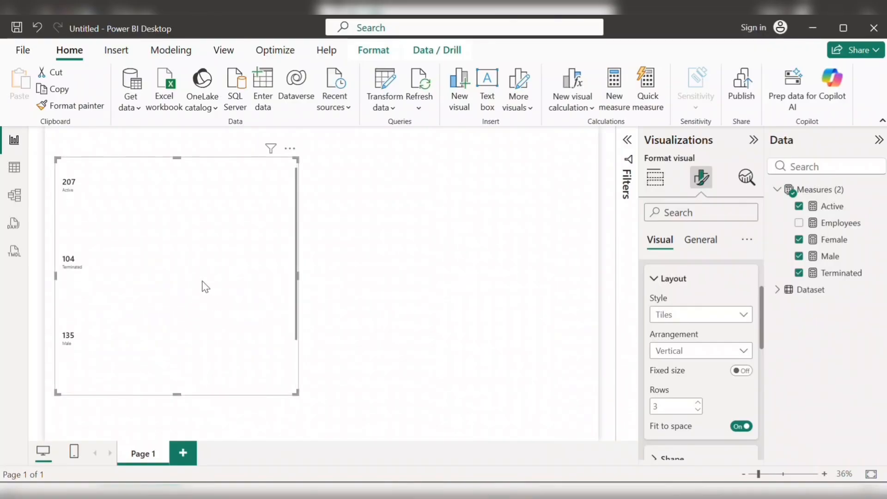
Set the card visual's layout rows to 10 and switch its arrangement to Horizontal
scroll(202, 285, up, 1)
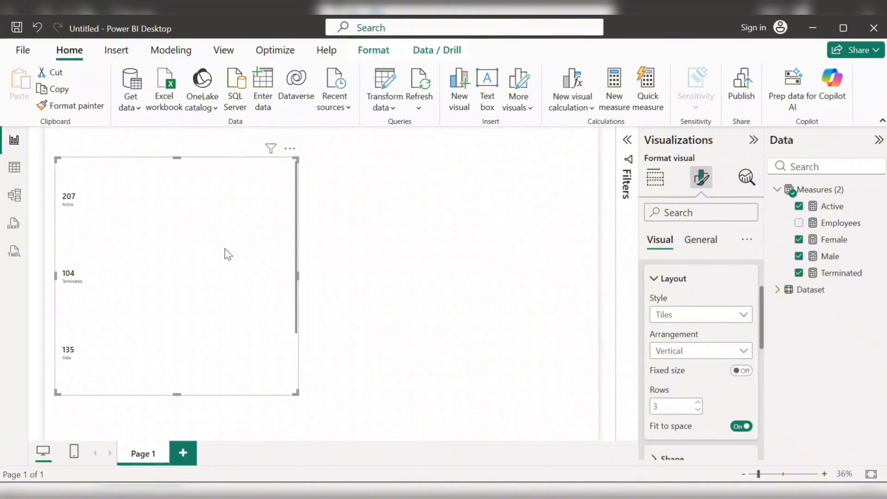
scroll(226, 294, down, 1)
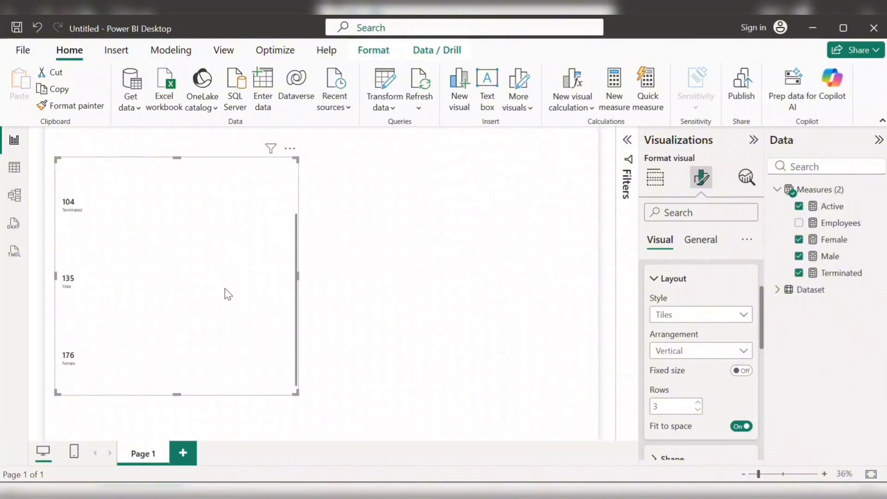
scroll(227, 294, up, 1)
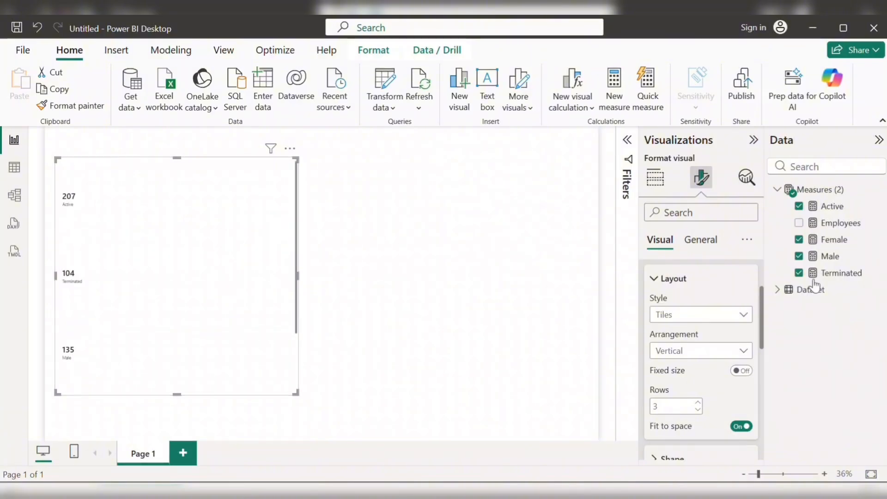
double_click(663, 407)
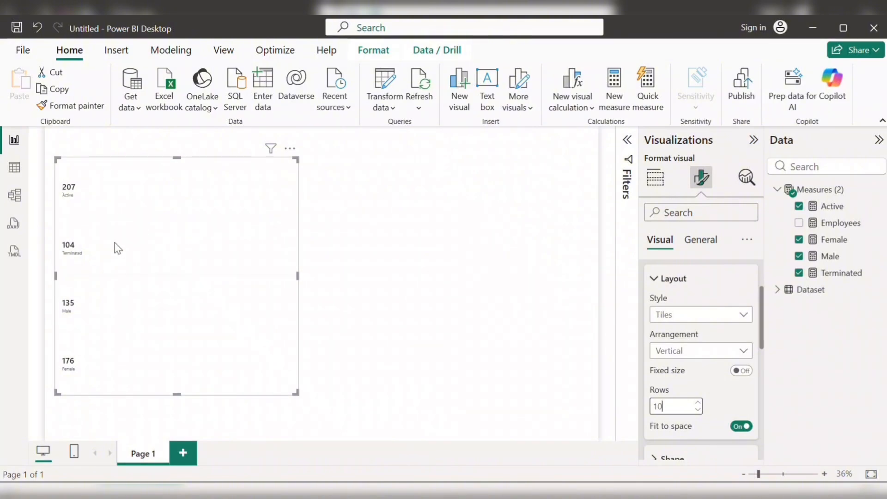
click(698, 352)
click(683, 367)
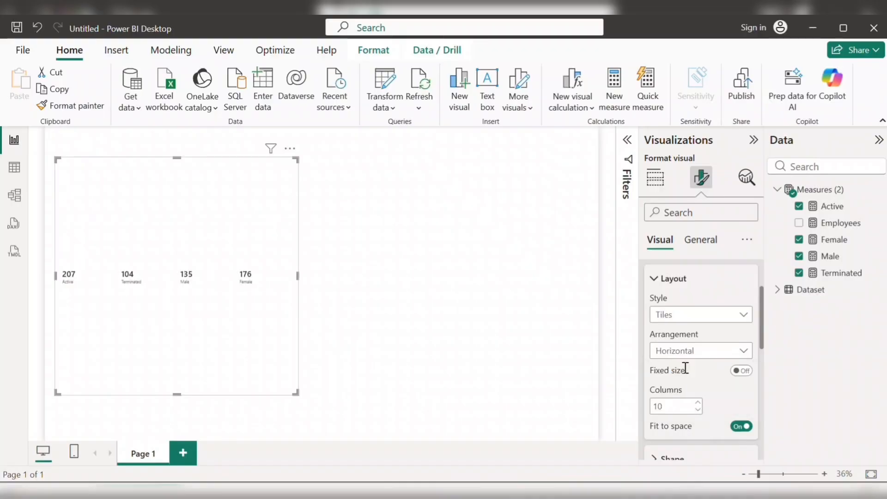
Shrink the card visual to a low, narrower strip around its single row of values and nudge it toward the page's left edge
drag(177, 394, 198, 198)
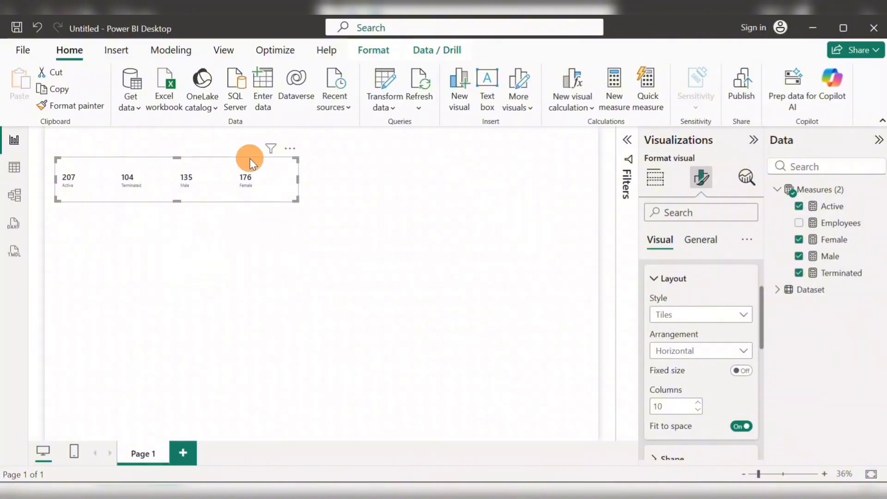
mouse_move(249, 161)
mouse_down()
mouse_move(250, 171)
mouse_move(248, 162)
mouse_up()
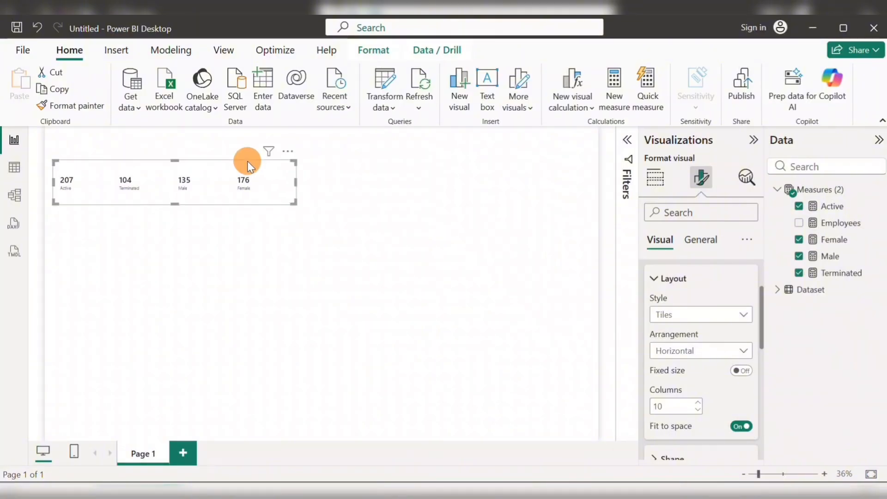
click(356, 190)
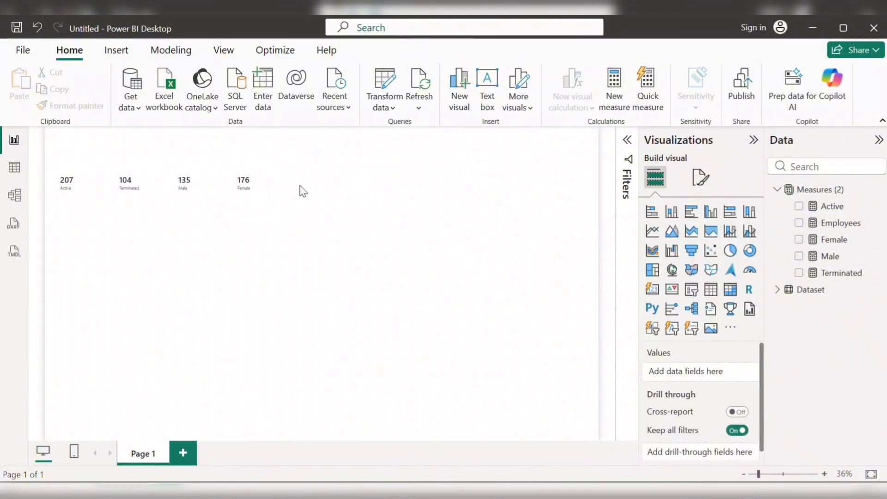
drag(294, 187, 257, 187)
click(291, 219)
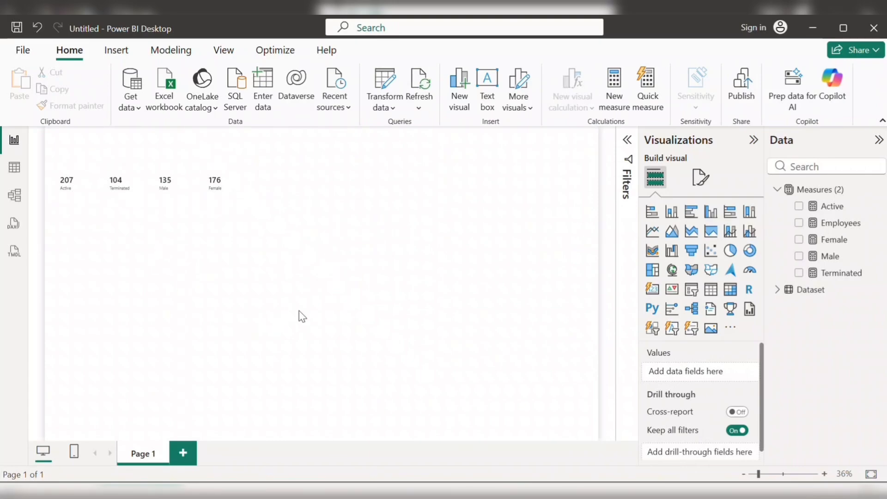
Switch to the sticky note and copy the background colour code #1A1A1A, returning to the report
click(513, 341)
key(alt+Tab)
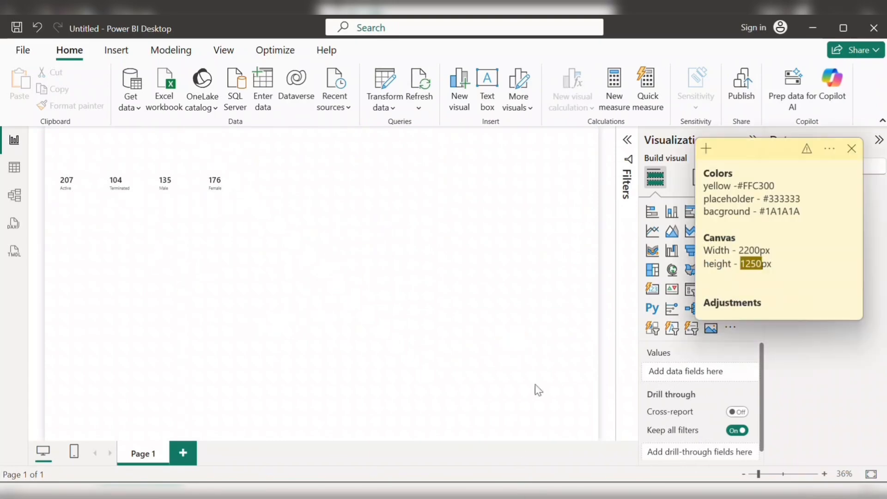
click(765, 208)
drag(802, 212, 758, 212)
key(ctrl+c)
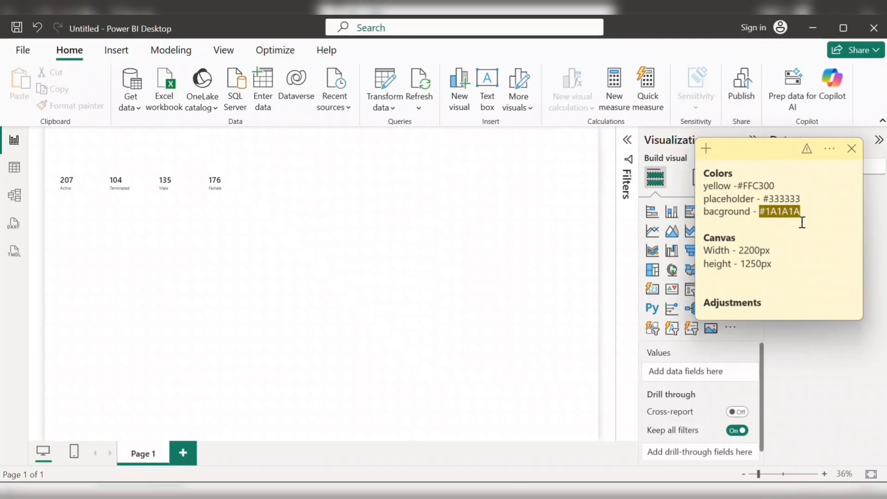
click(515, 273)
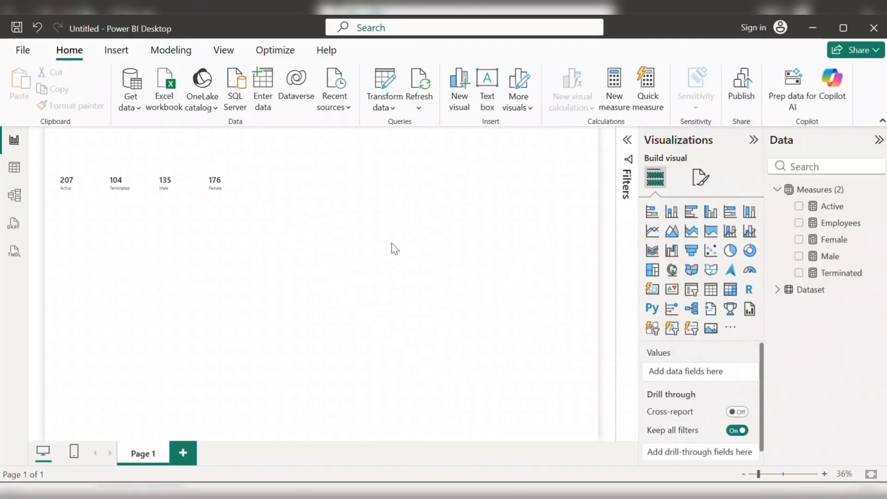
Set the page's canvas background colour to #1A1A1A
click(439, 234)
click(223, 181)
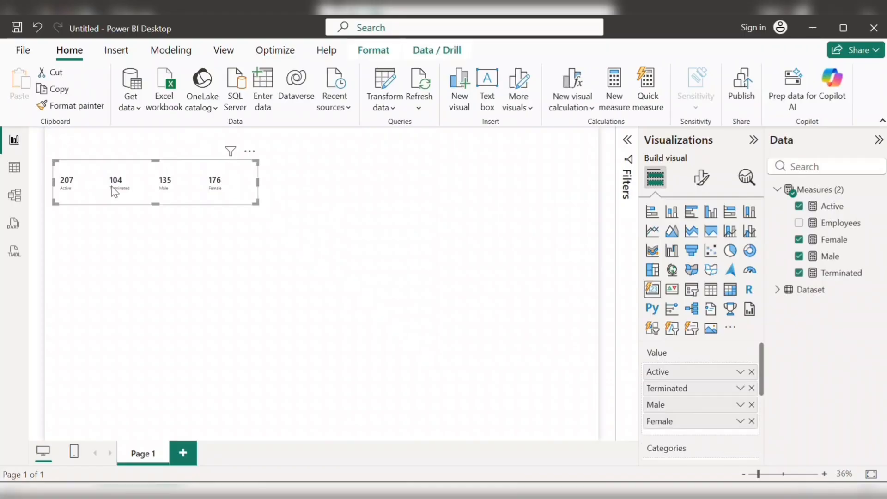
click(476, 218)
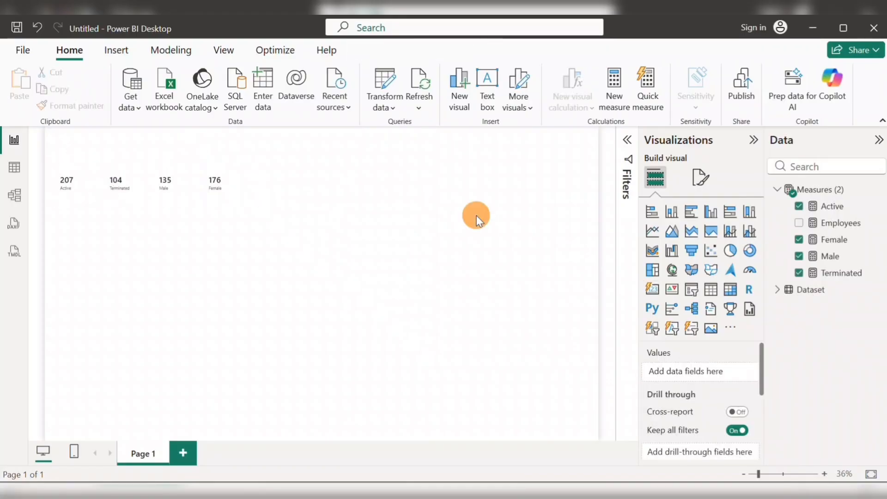
click(608, 192)
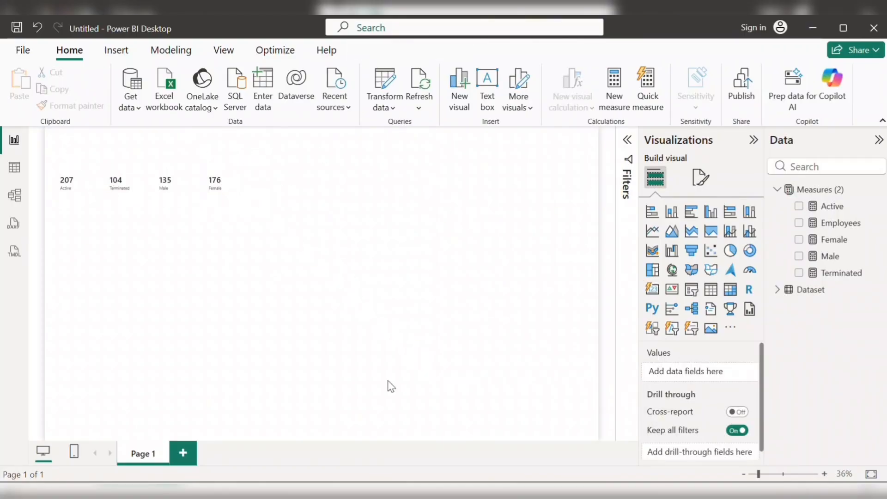
click(701, 179)
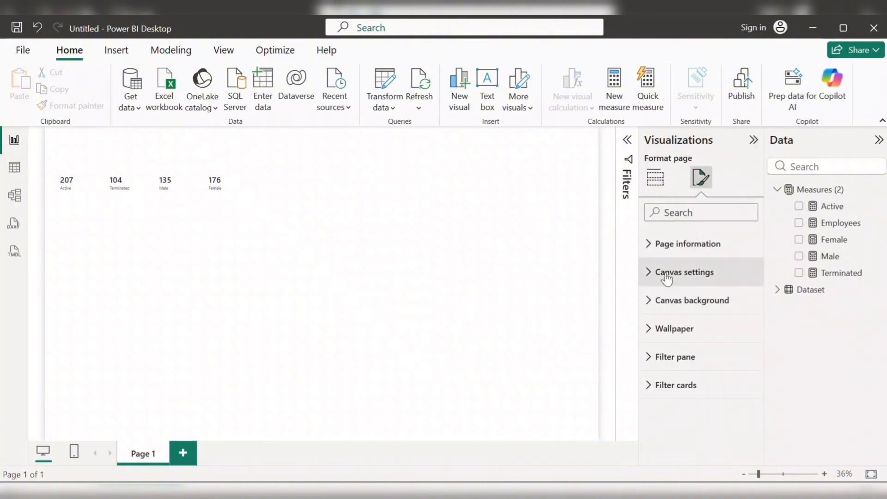
click(687, 303)
scroll(668, 301, down, 2)
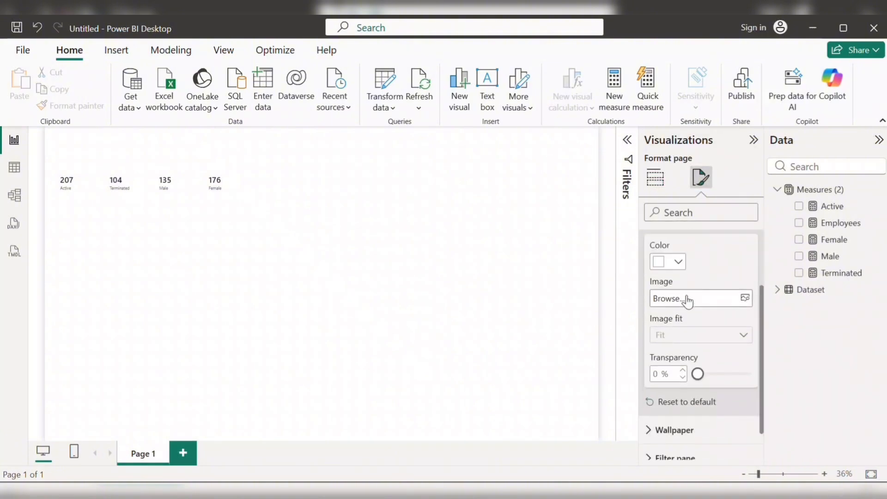
click(678, 261)
click(711, 276)
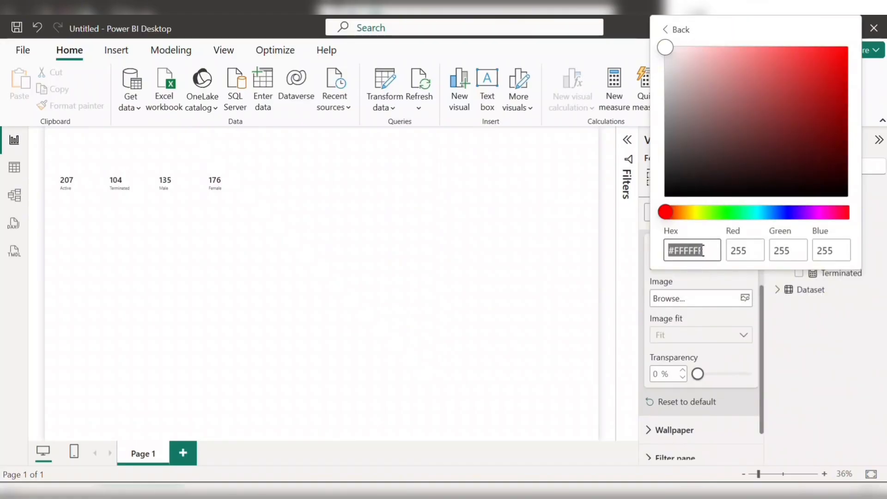
key(ctrl+v)
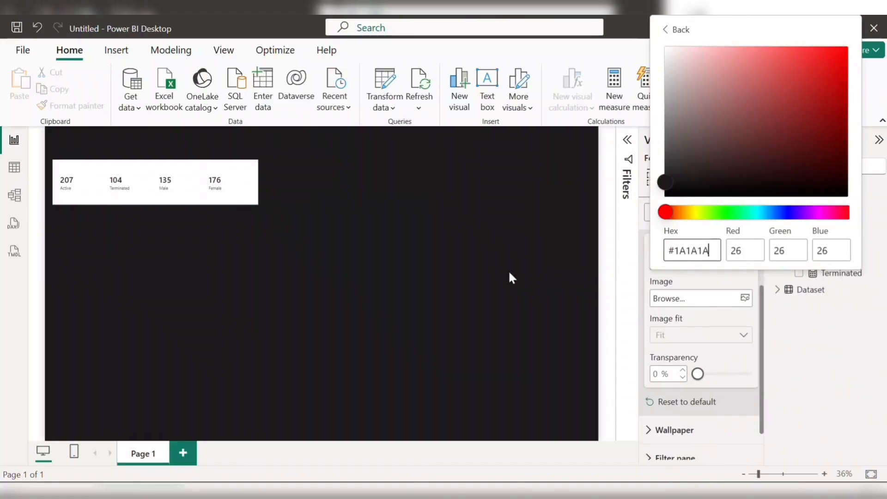
click(509, 277)
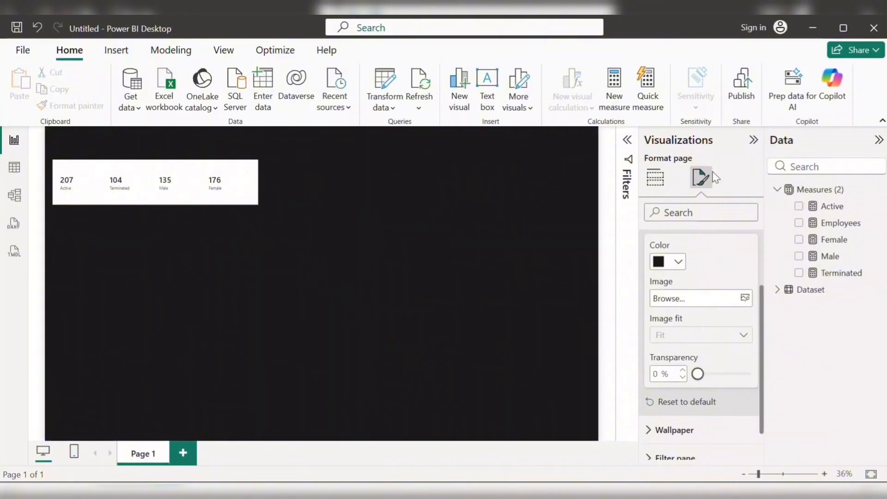
Collapse the ribbon to enlarge the canvas area and nudge the card visual slightly upward
click(882, 123)
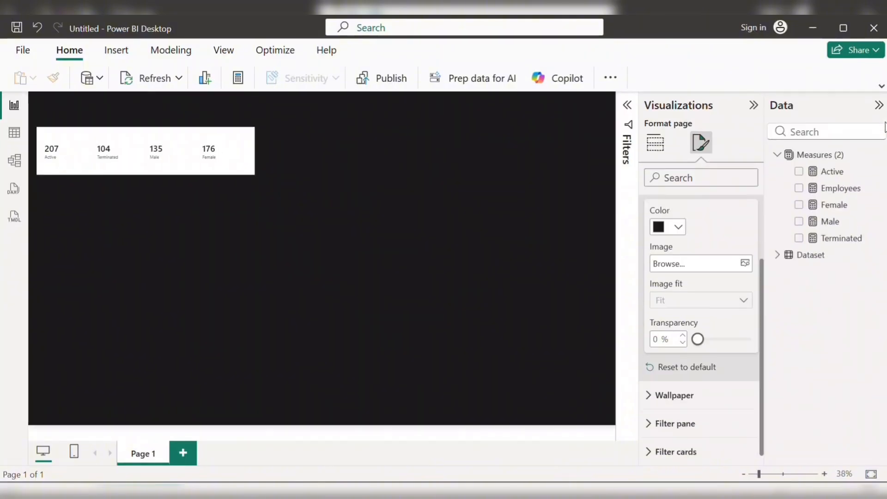
mouse_move(97, 138)
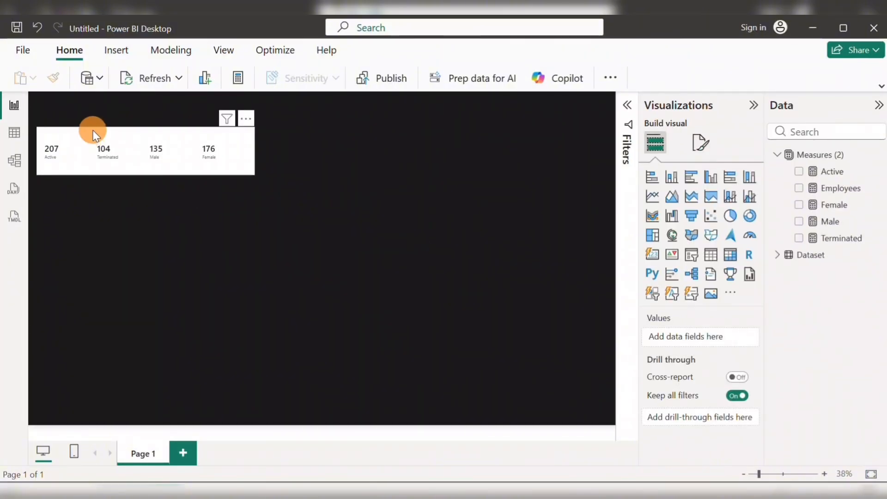
click(94, 134)
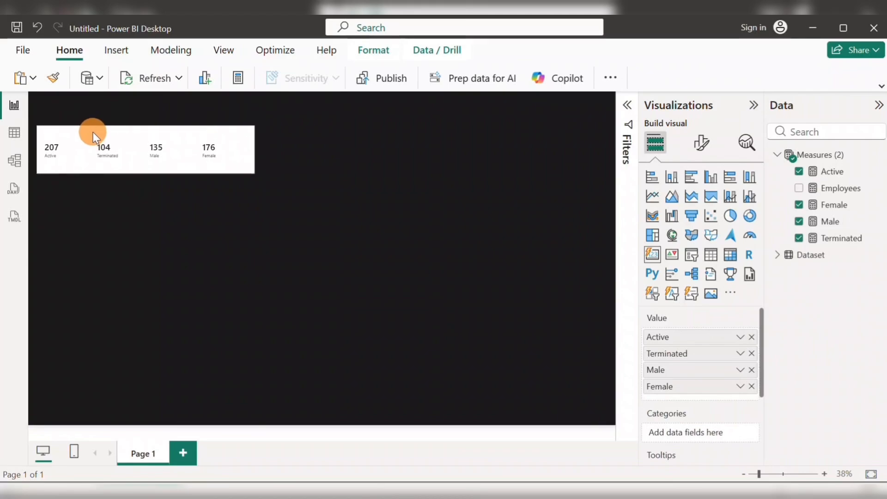
click(213, 207)
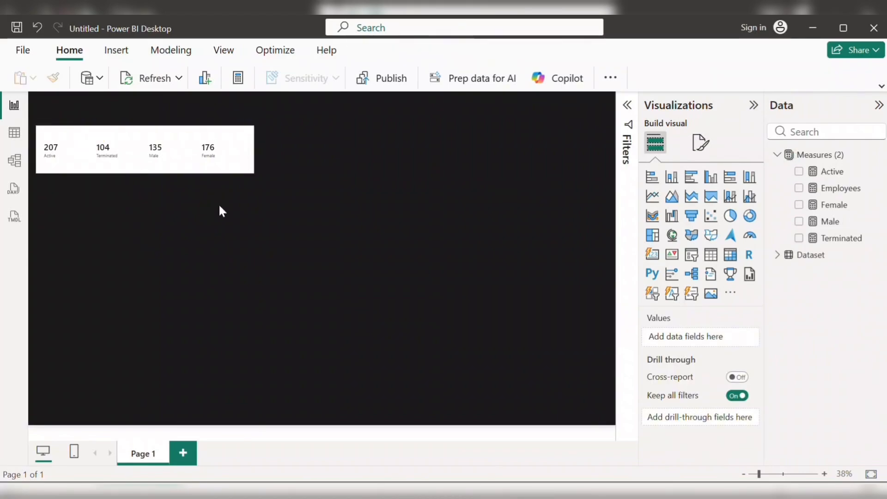
Insert a shape map beneath the card visual and stretch it to about twice its height
click(712, 237)
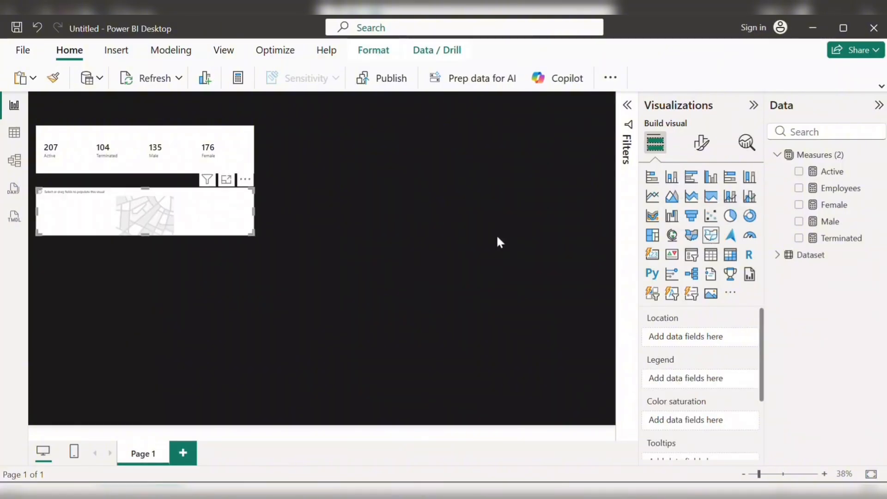
drag(147, 235, 137, 287)
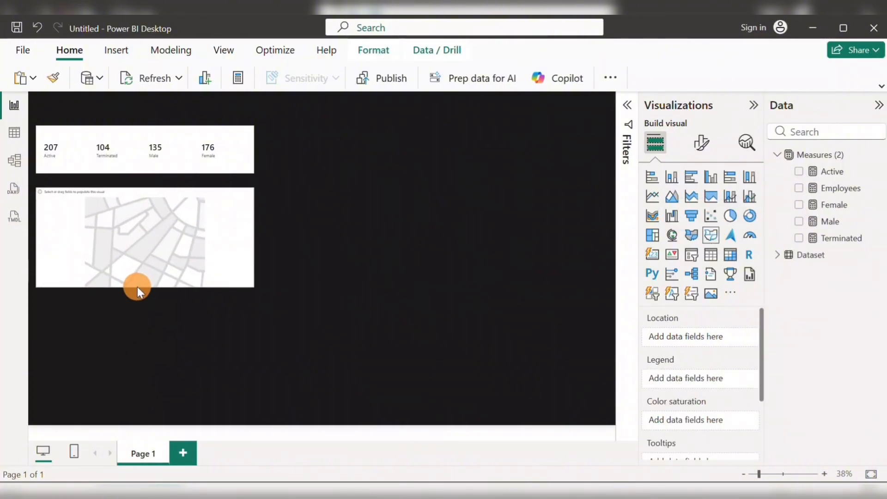
drag(138, 287, 137, 287)
Assign the State field as the map's location and the Employees measure as its color saturation
scroll(835, 340, down, 1)
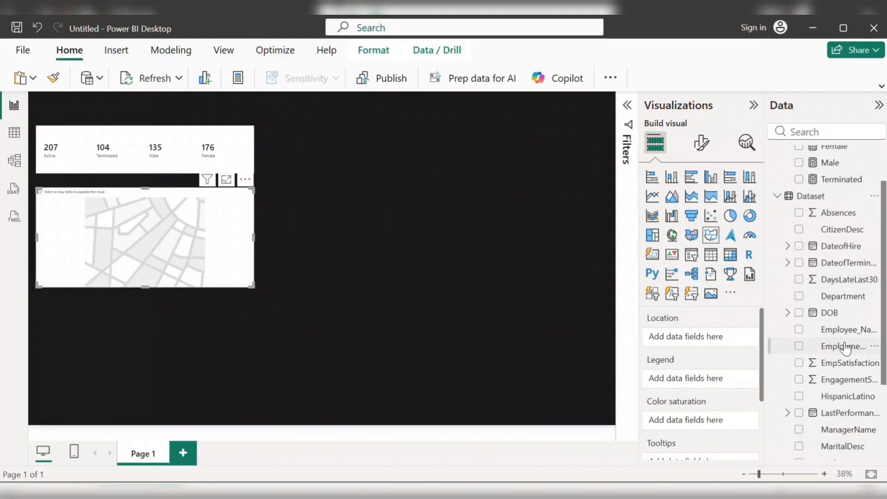
scroll(845, 348, down, 5)
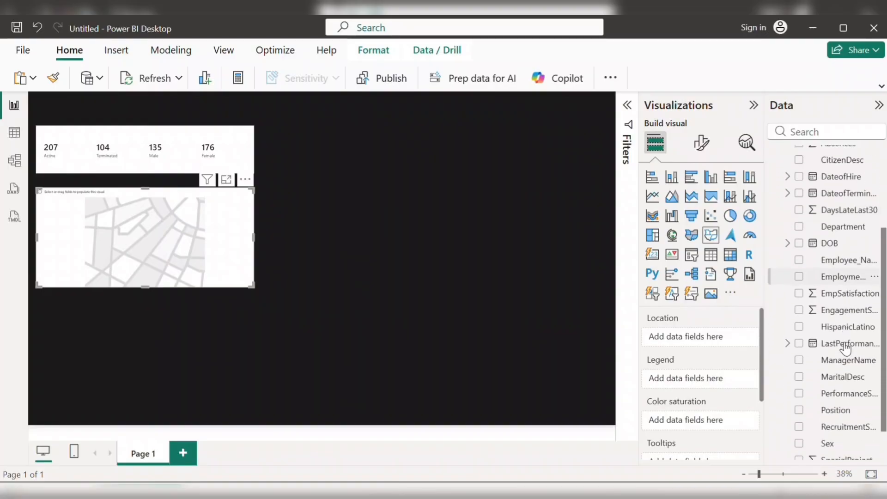
drag(838, 438, 715, 341)
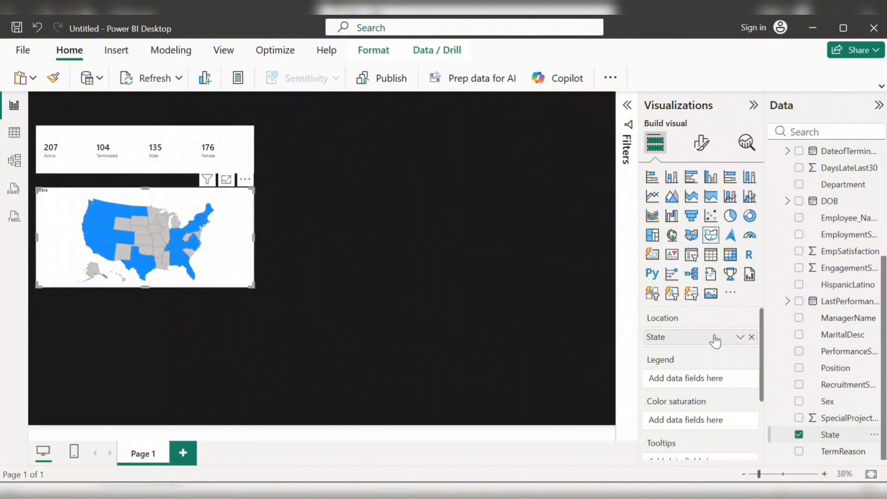
scroll(845, 315, up, 5)
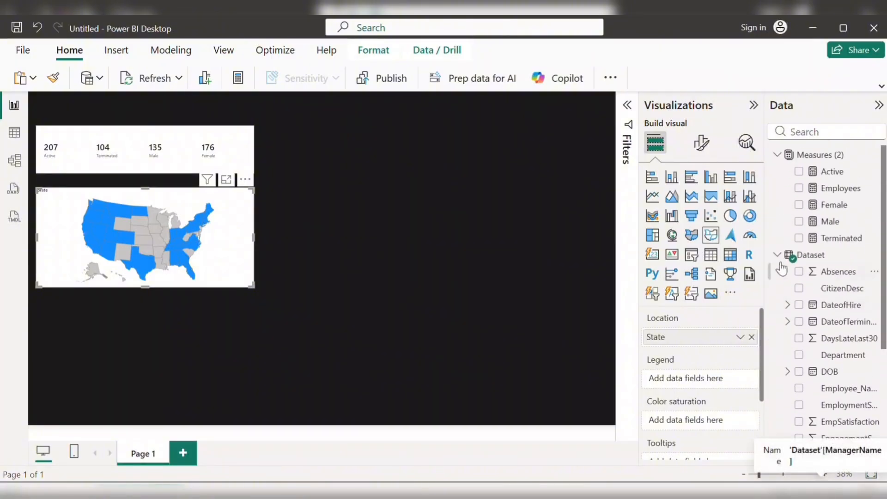
click(777, 255)
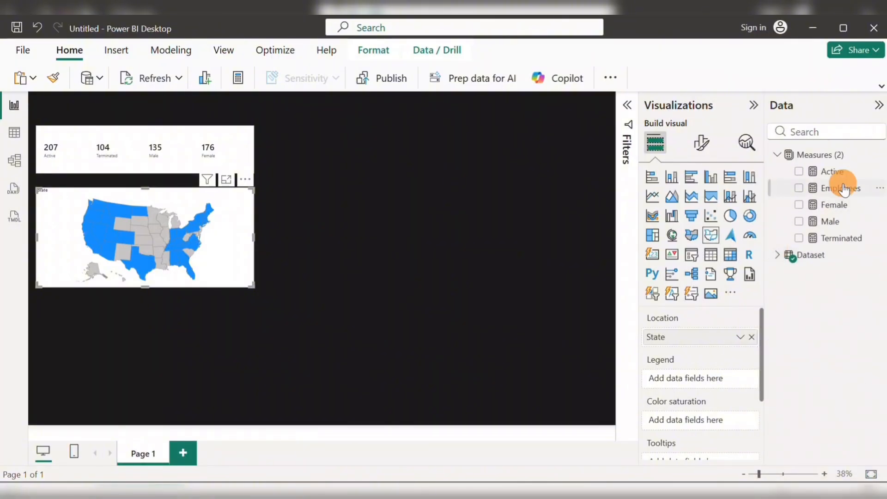
drag(844, 189, 718, 420)
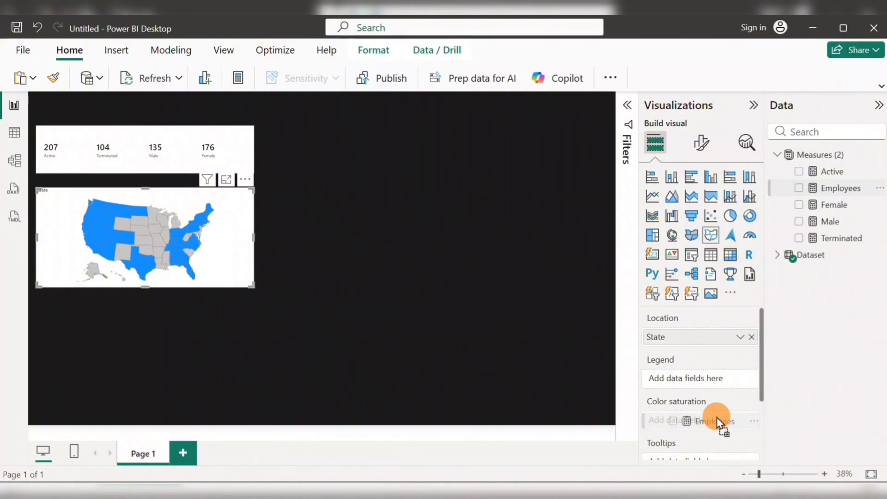
drag(718, 422, 718, 422)
drag(717, 419, 716, 422)
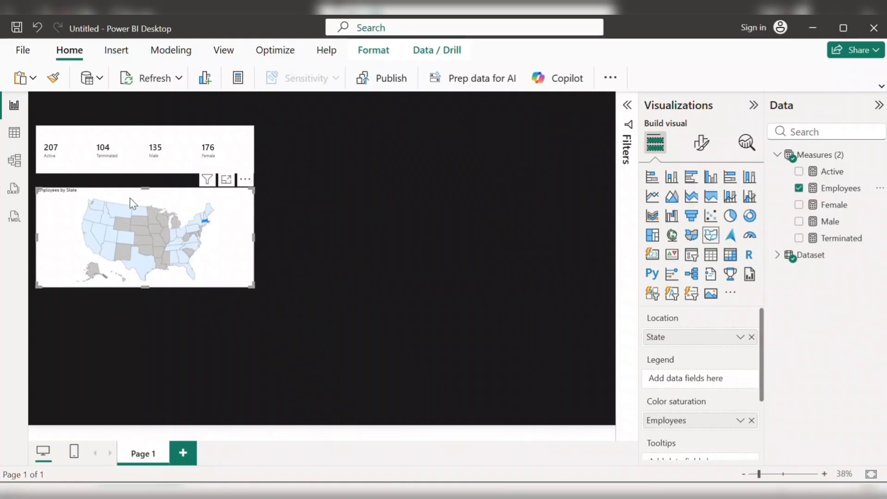
Move the Employees by State map up closer to the card visual and deselect it
click(59, 193)
drag(59, 189, 60, 187)
click(273, 318)
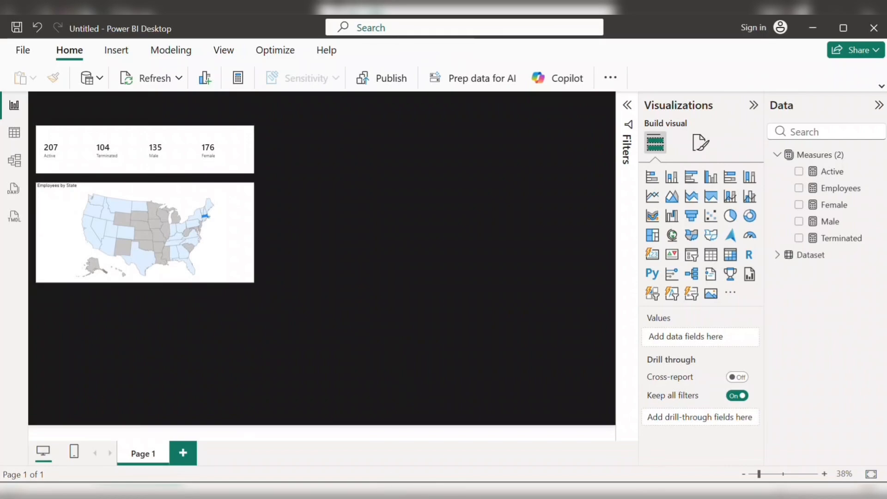
Switch to the finished HR Dashboard report to examine its layout as a reference
mouse_move(347, 491)
click(298, 398)
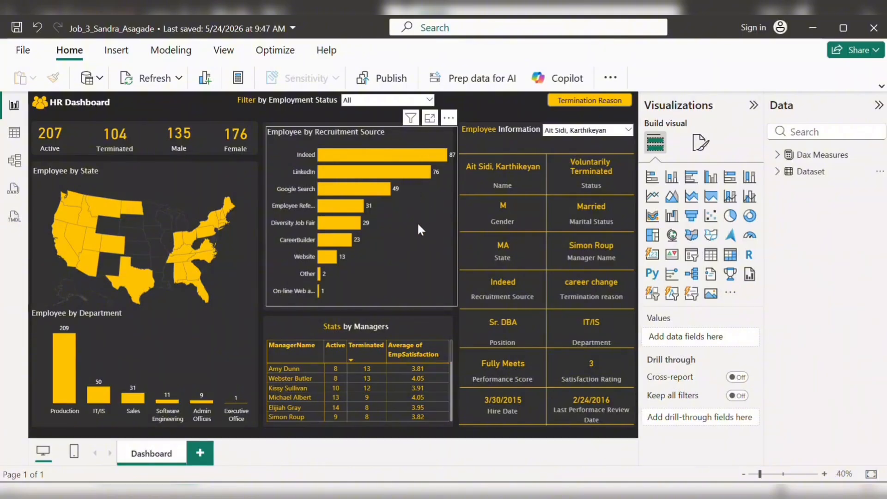
Switch back to the untitled report that holds the card visual and the state map
mouse_move(393, 491)
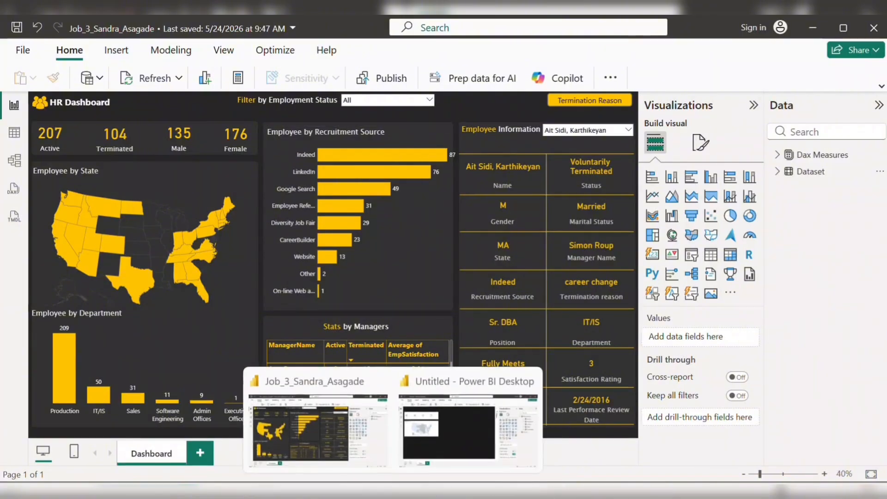
click(457, 441)
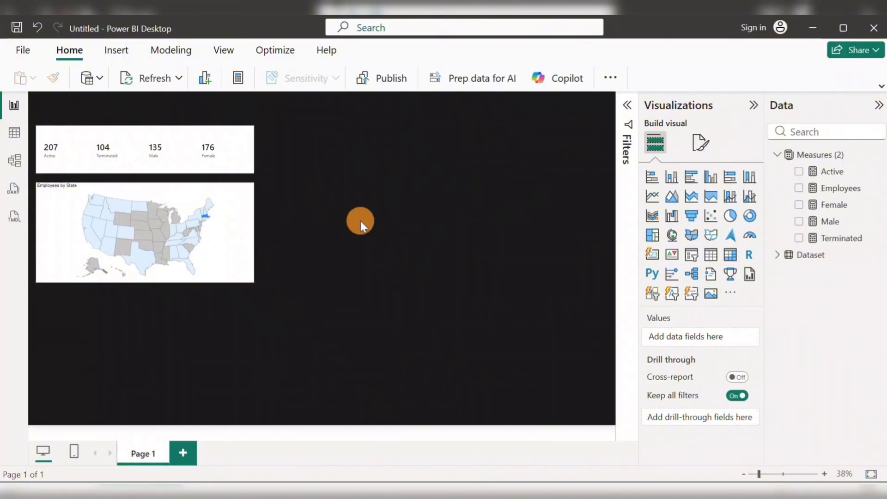
click(242, 195)
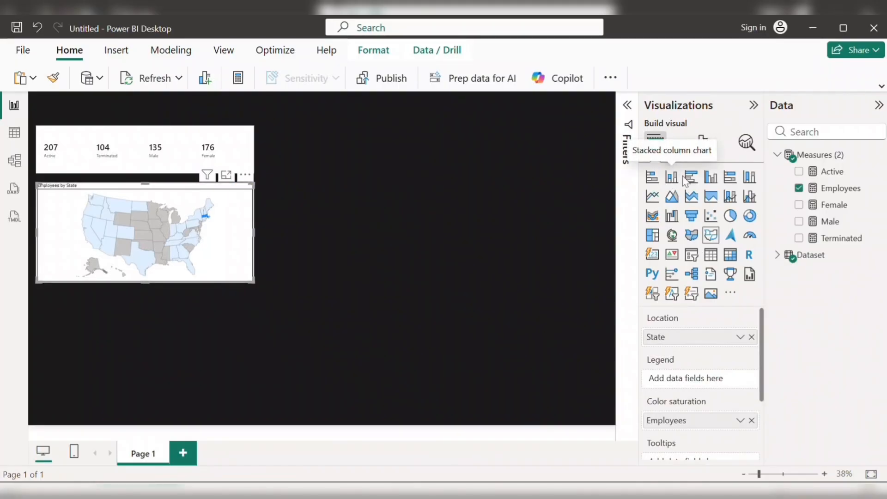
click(671, 179)
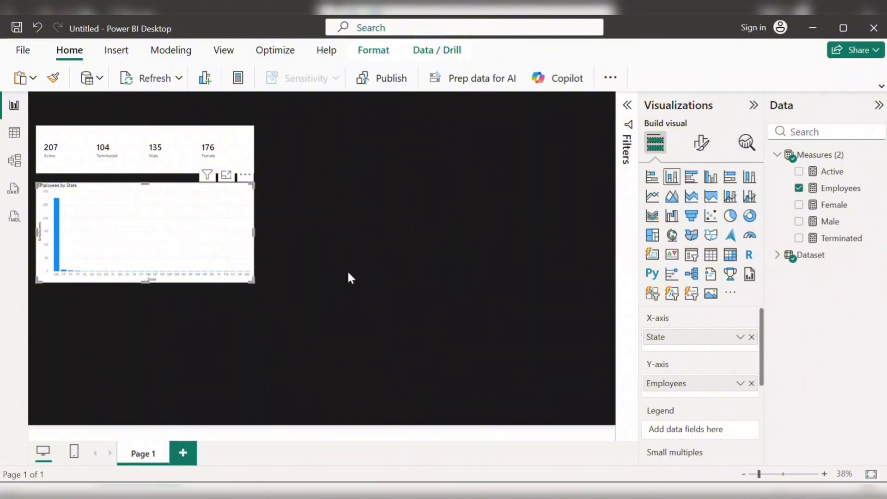
click(37, 28)
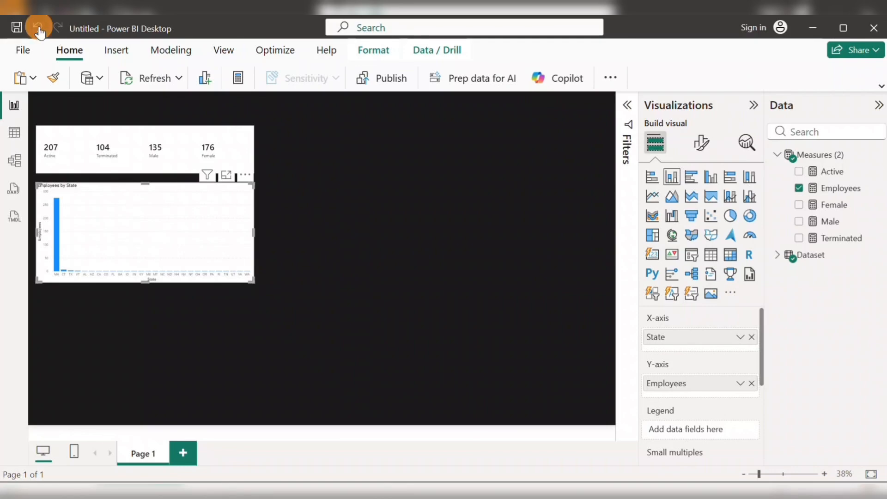
Insert a stacked column chart beneath the Employees by State map and stretch it slightly downward
click(375, 209)
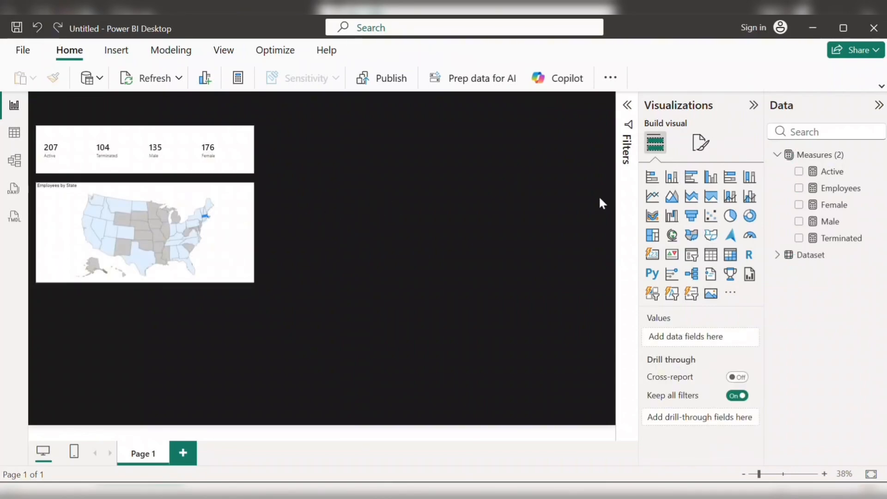
click(673, 177)
click(101, 304)
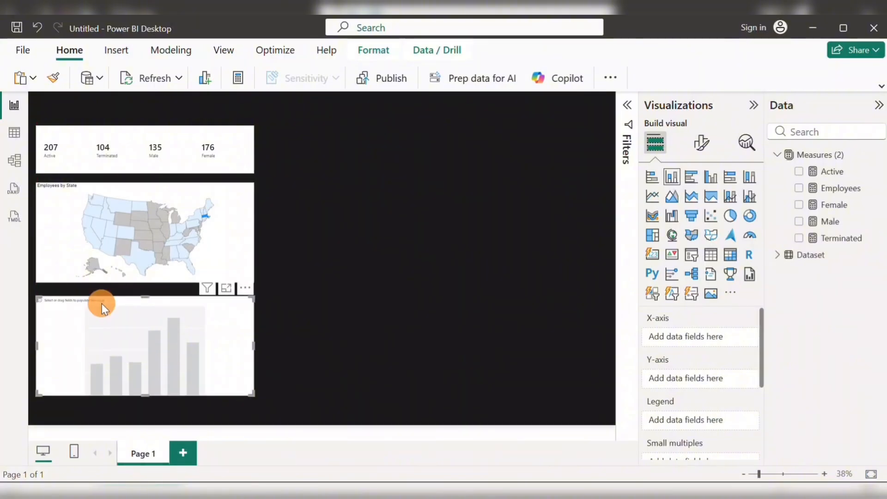
drag(144, 396, 142, 409)
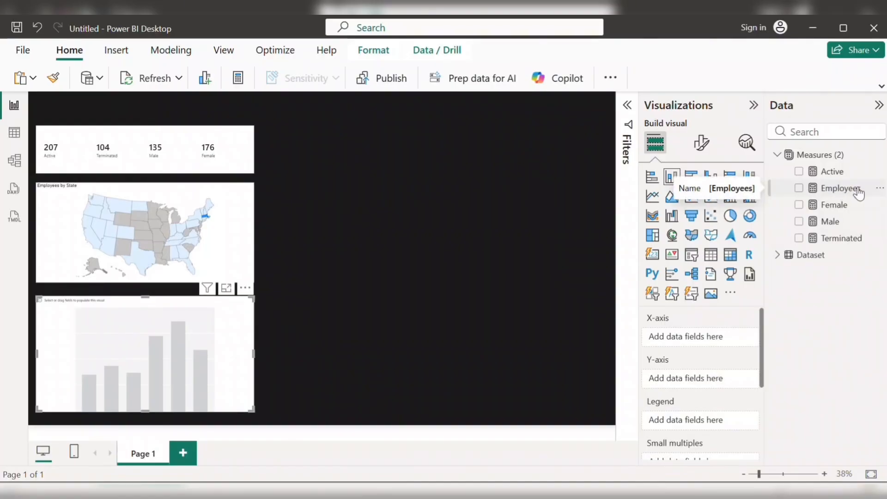
Assign the Employees measure to the column chart's Y-axis and the Department field to its X-axis
drag(852, 190, 856, 213)
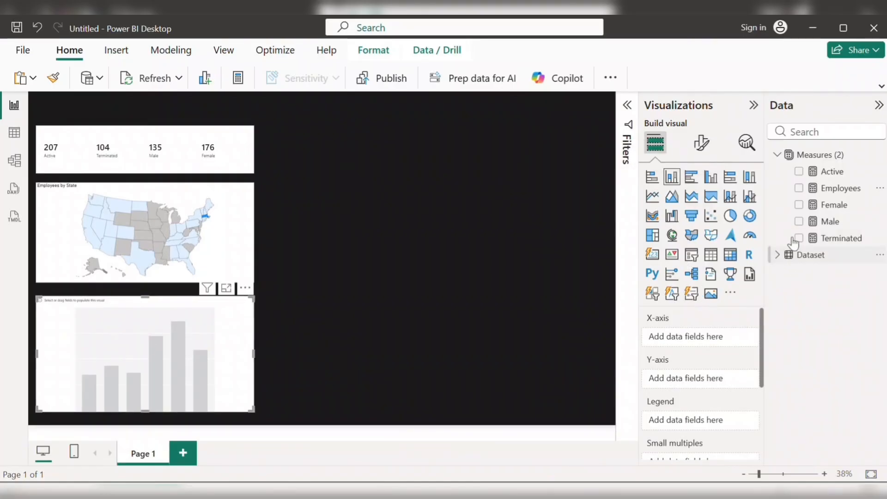
drag(840, 188, 712, 376)
click(777, 255)
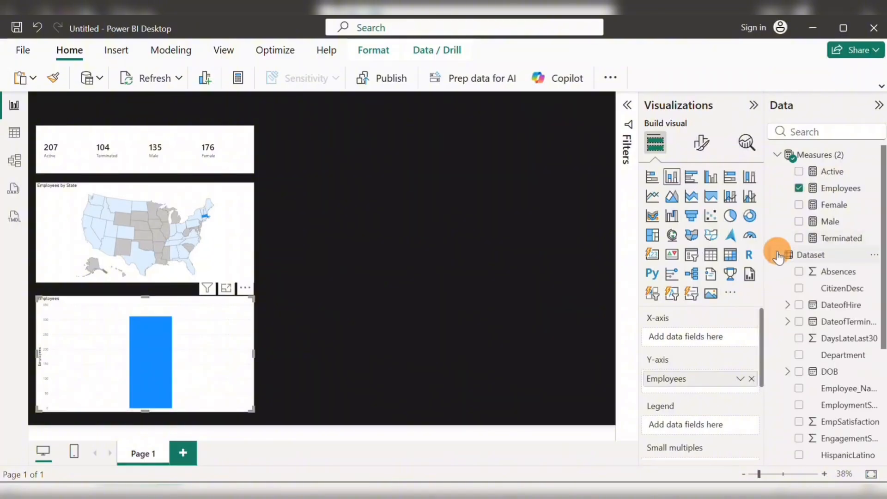
scroll(823, 354, down, 5)
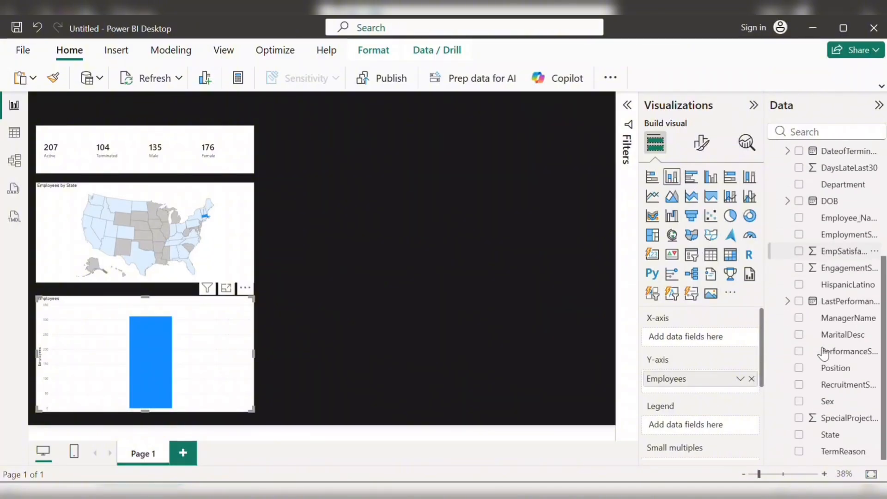
drag(836, 185, 719, 342)
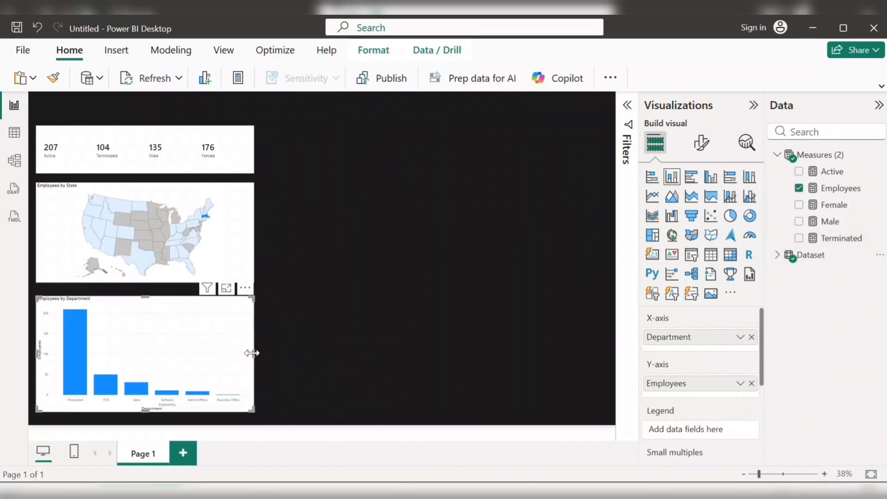
Narrow the column chart, the state map and the card visual from their right edges to one shared width
drag(252, 354, 230, 355)
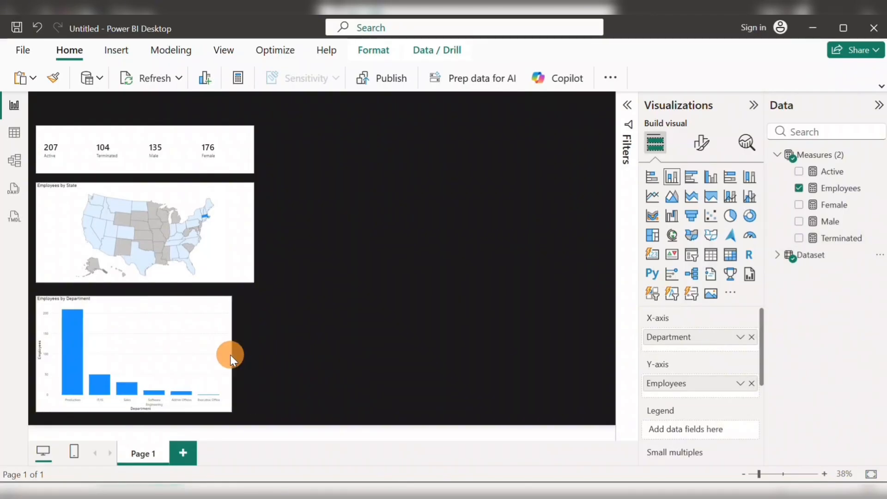
click(242, 240)
drag(257, 234, 232, 235)
click(228, 148)
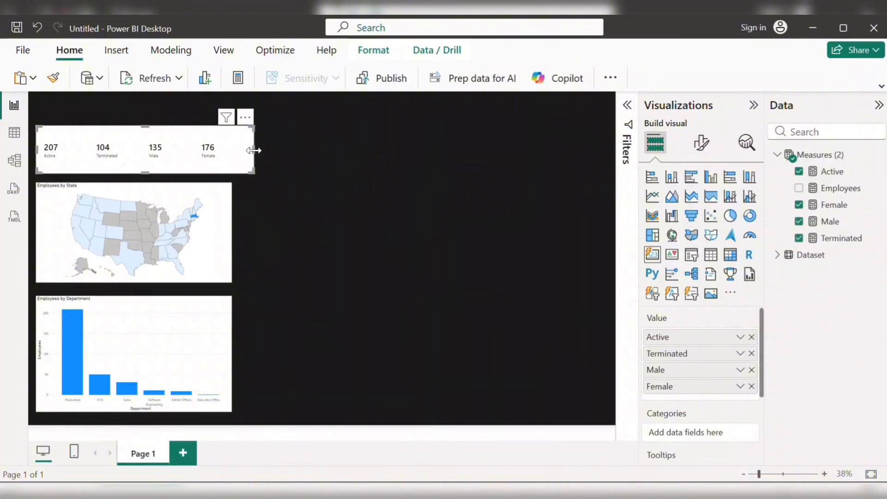
drag(254, 149, 231, 153)
click(296, 195)
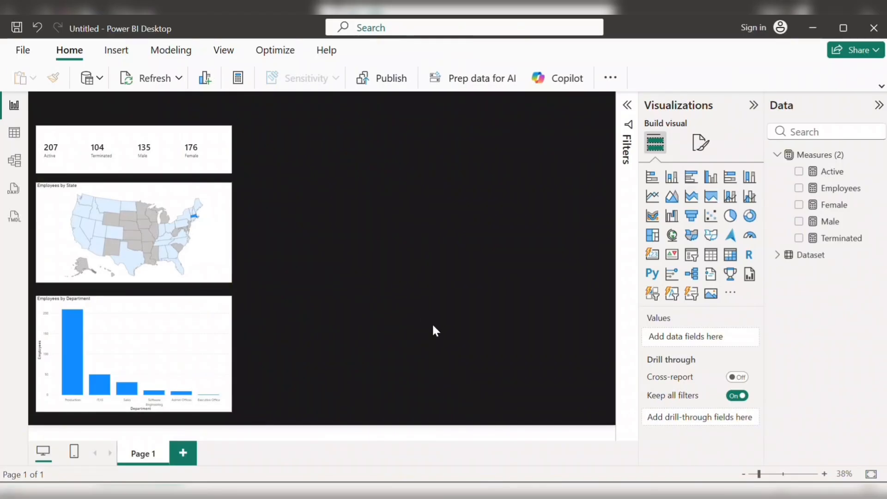
Insert a stacked bar chart beside the card visual and map, leaving a small gap, and narrow it slightly
click(652, 184)
drag(332, 209, 346, 278)
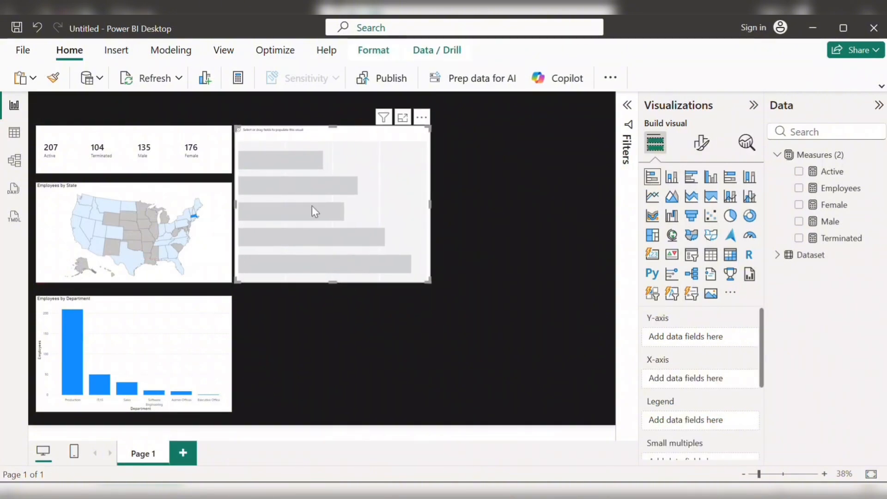
mouse_move(295, 188)
mouse_down()
mouse_move(311, 190)
mouse_move(302, 189)
mouse_up()
drag(437, 205, 398, 207)
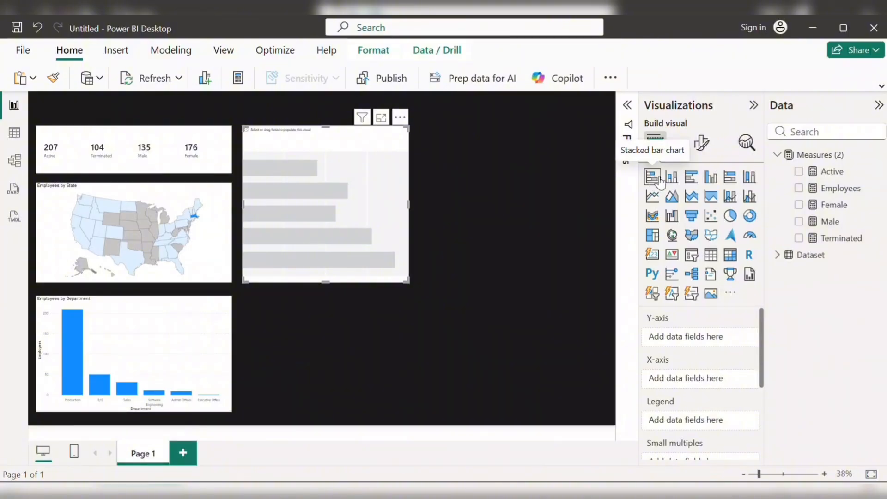
Assign the RecruitmentSource field to the bar chart's Y-axis and the Employees measure to its X-axis, and deselect the chart
click(779, 255)
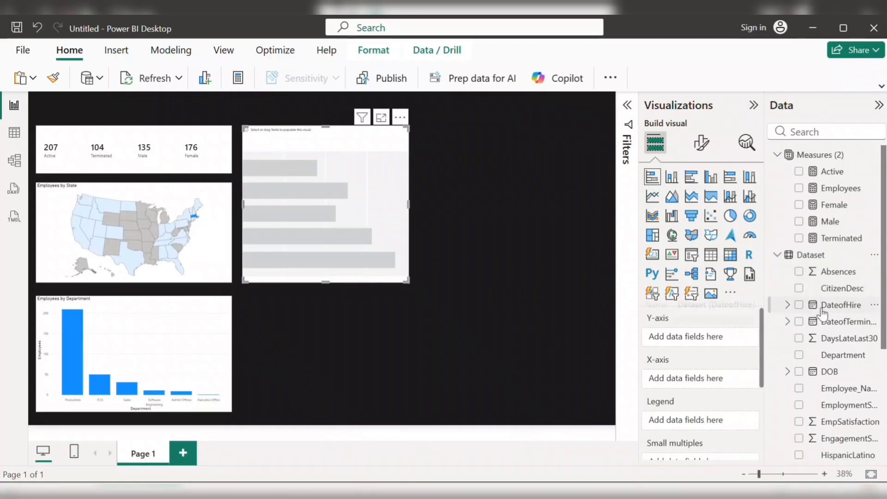
scroll(822, 314, down, 2)
scroll(822, 314, down, 3)
scroll(825, 296, up, 1)
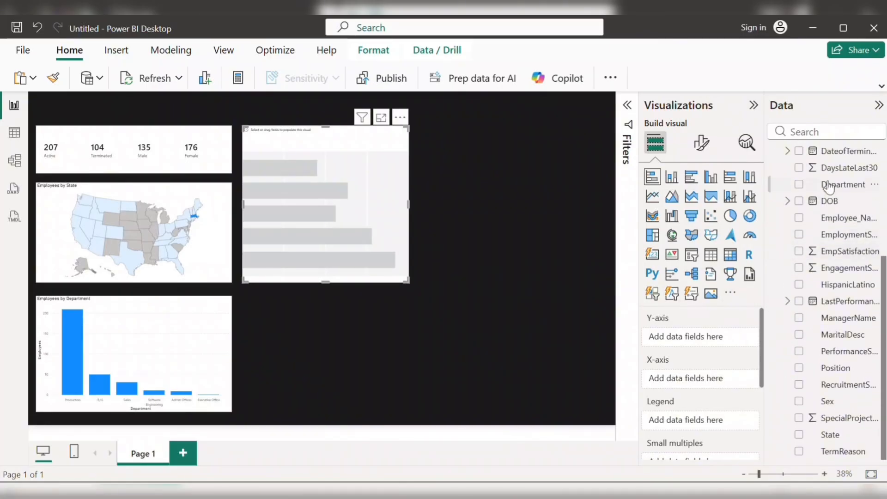
scroll(829, 190, down, 1)
drag(840, 387, 702, 337)
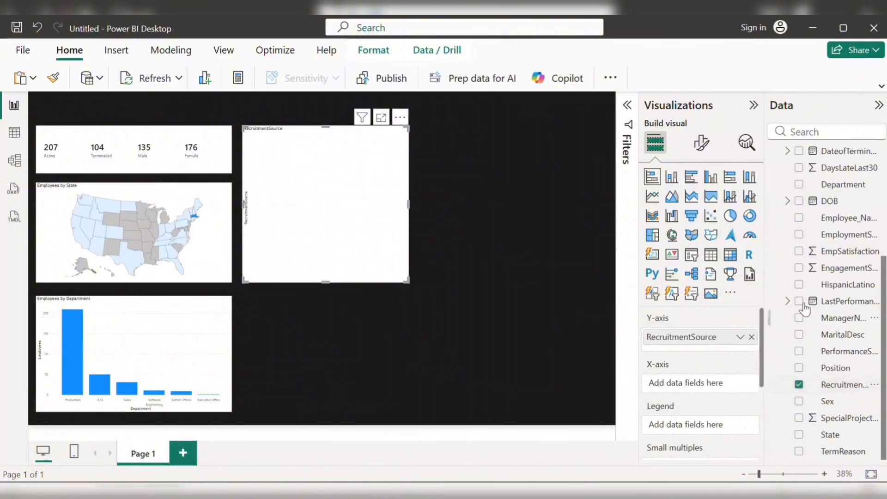
scroll(820, 299, up, 4)
scroll(820, 300, down, 1)
drag(840, 188, 709, 388)
click(377, 451)
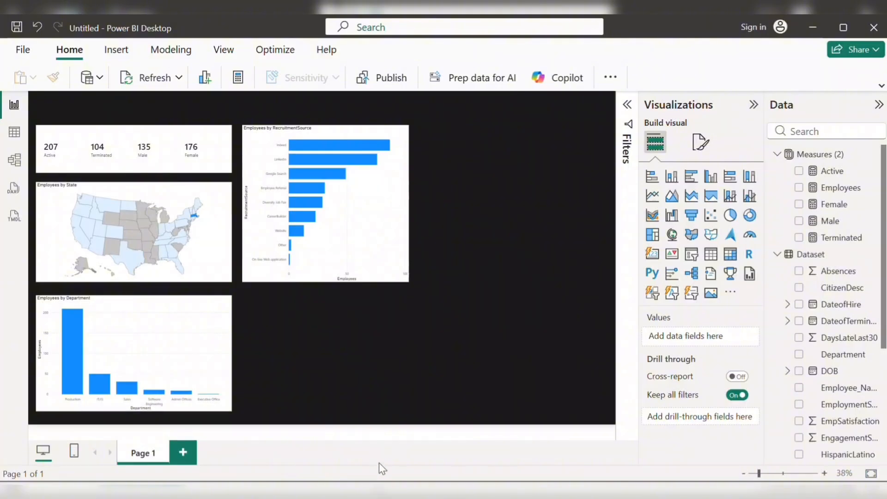
Switch to the finished HR Dashboard report to examine its Stats by Managers table
mouse_move(384, 493)
click(327, 426)
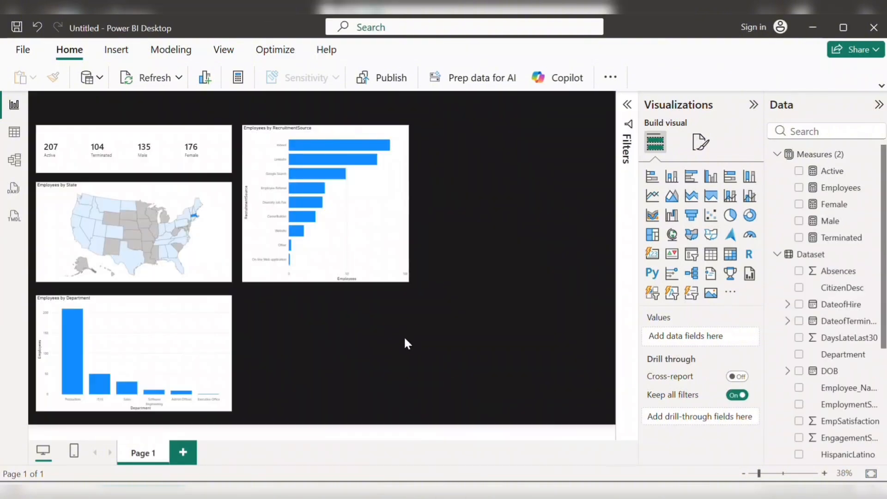
Insert a table beneath the recruitment source chart and resize it to line up with the department chart beside it
click(404, 337)
click(710, 257)
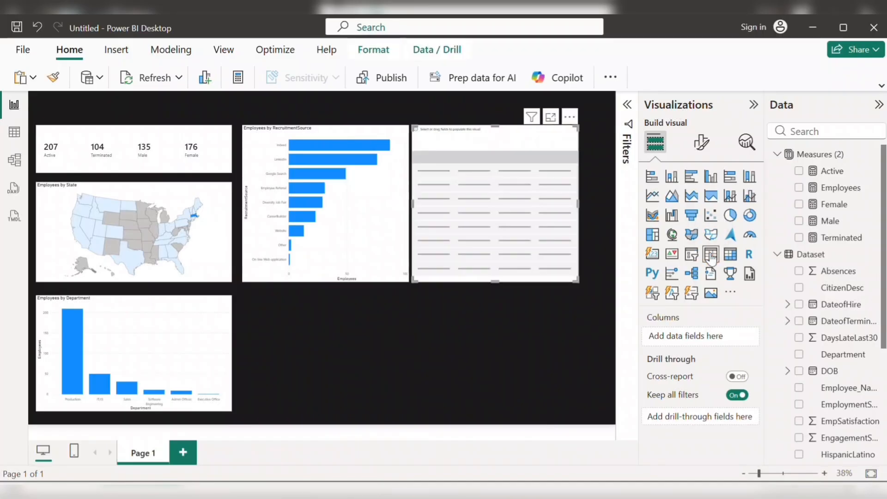
click(477, 134)
drag(478, 136, 309, 300)
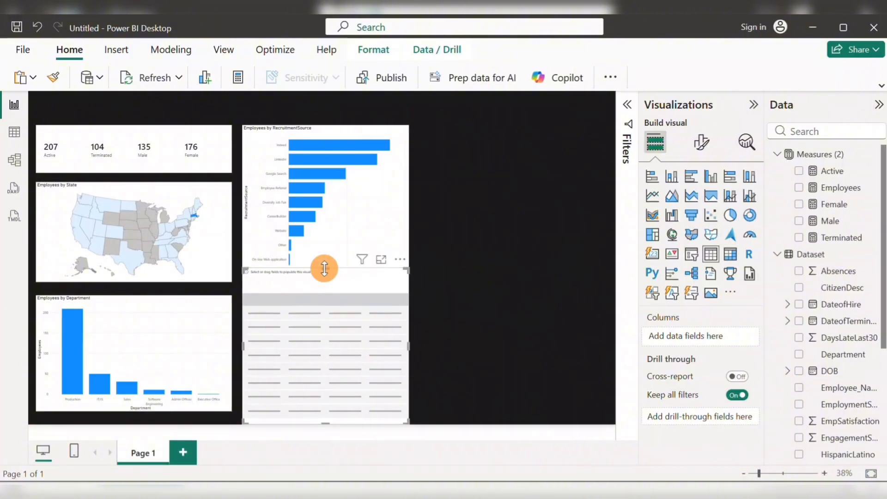
drag(323, 267, 323, 296)
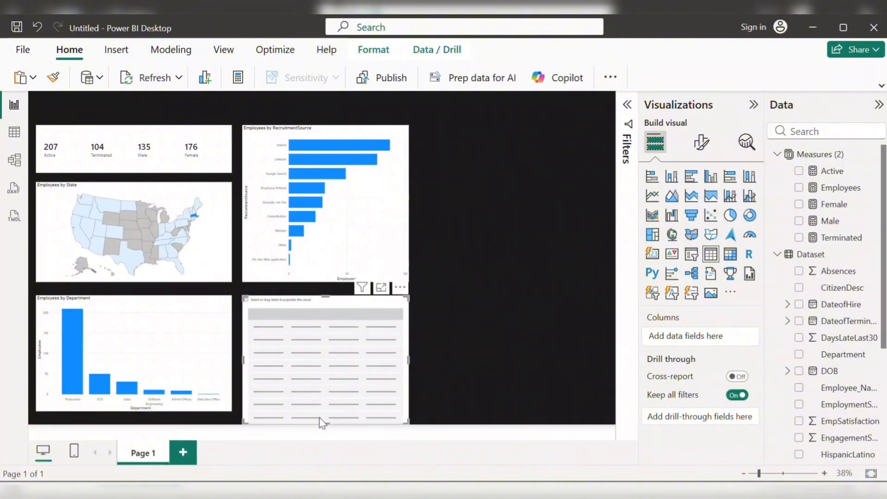
drag(325, 422, 324, 409)
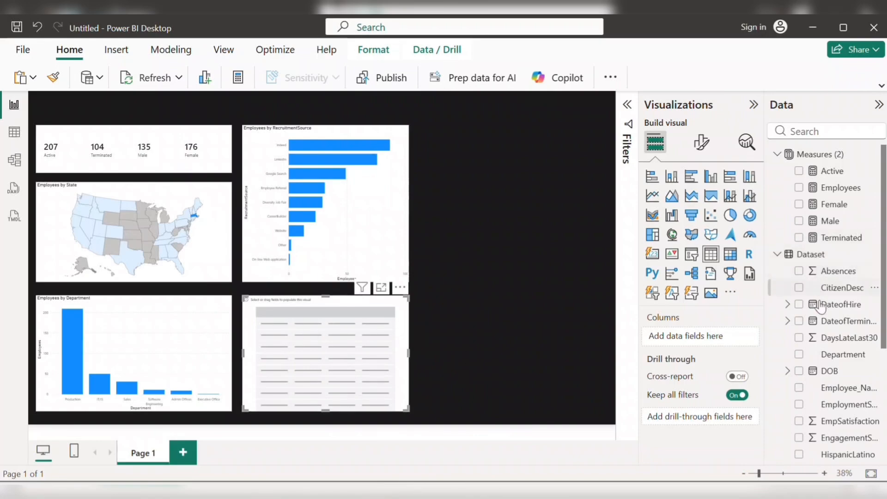
Add the ManagerName field from the Dataset table as the new table's first column
scroll(821, 308, down, 4)
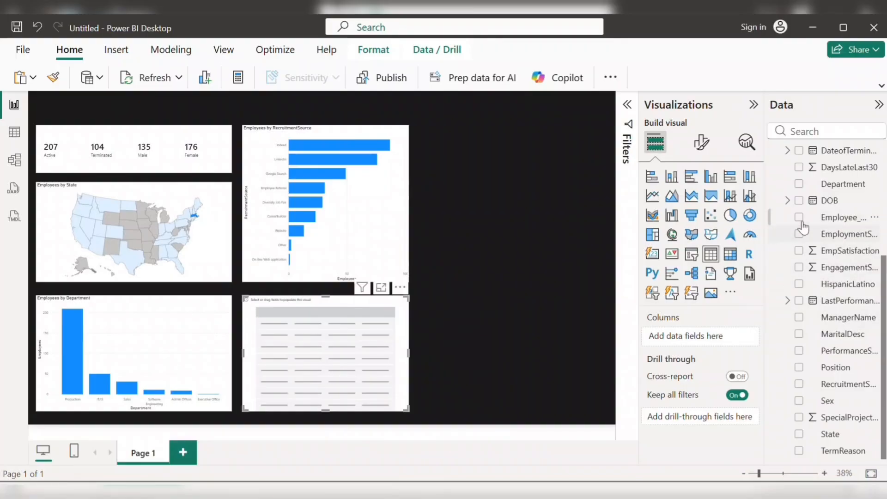
scroll(807, 221, up, 3)
scroll(806, 221, down, 3)
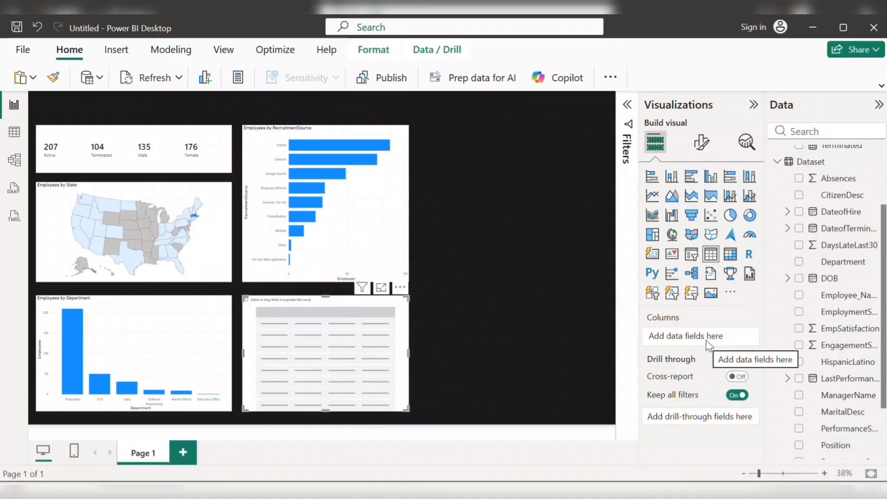
scroll(841, 337, down, 4)
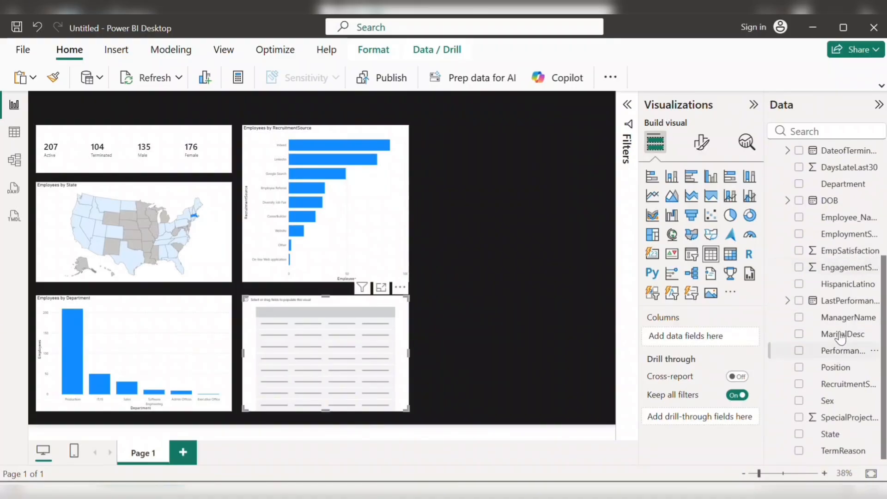
click(799, 318)
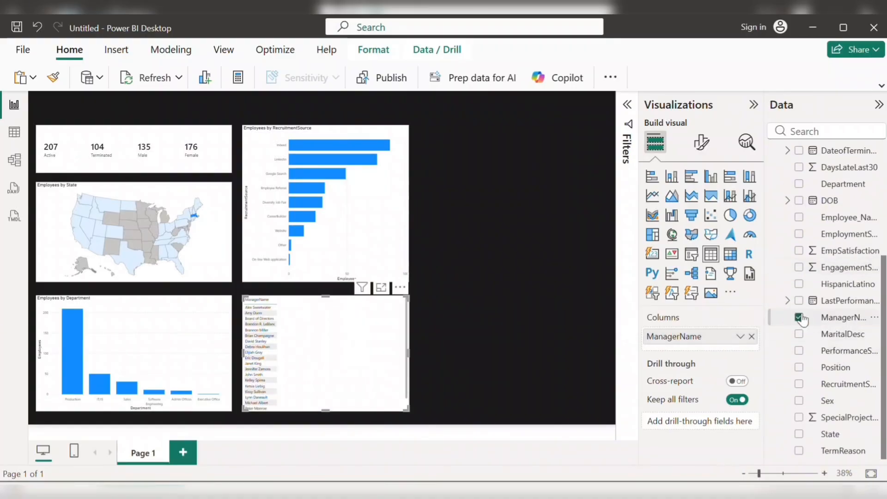
Add the Active and Terminated measures and the EmpSatisfaction field as further columns of the manager table
scroll(827, 277, up, 5)
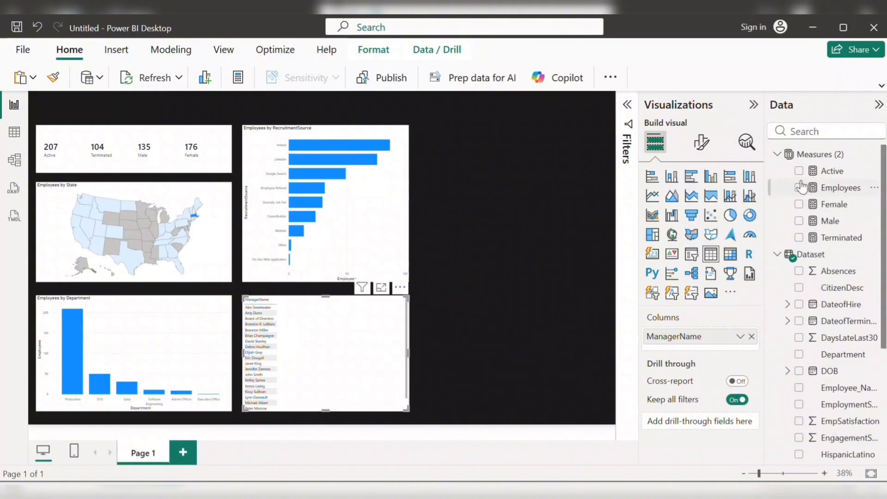
click(799, 171)
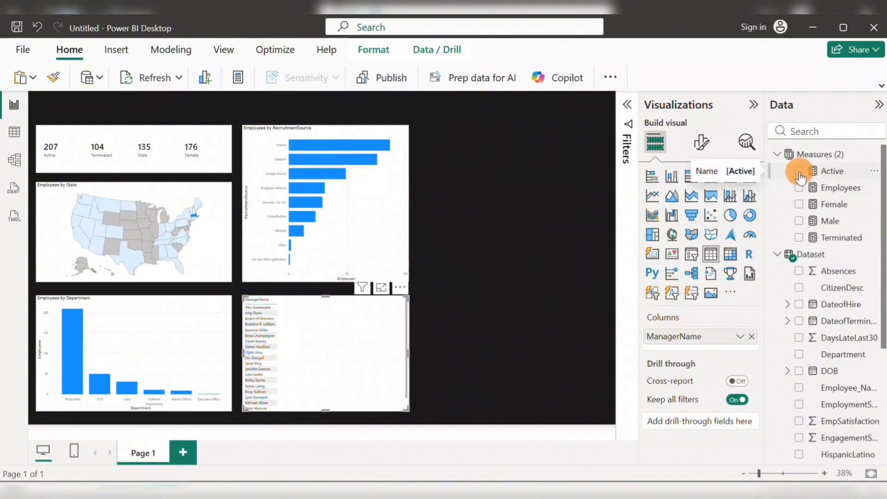
click(799, 238)
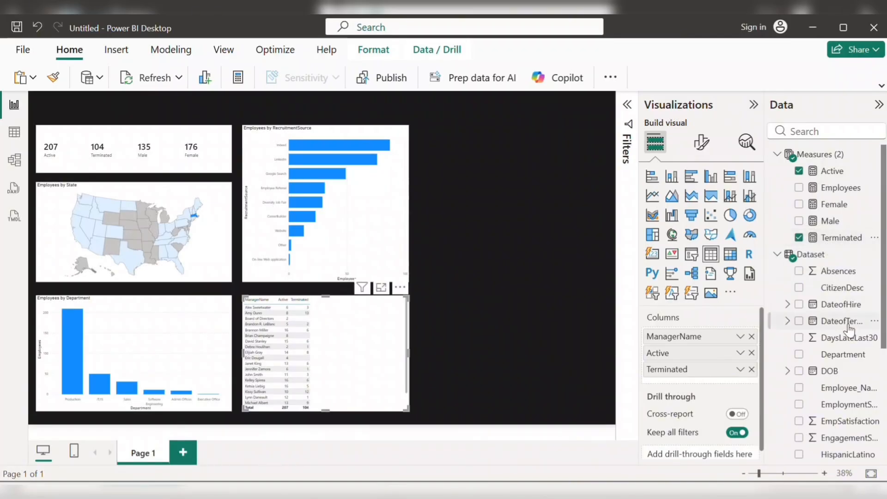
scroll(844, 340, down, 6)
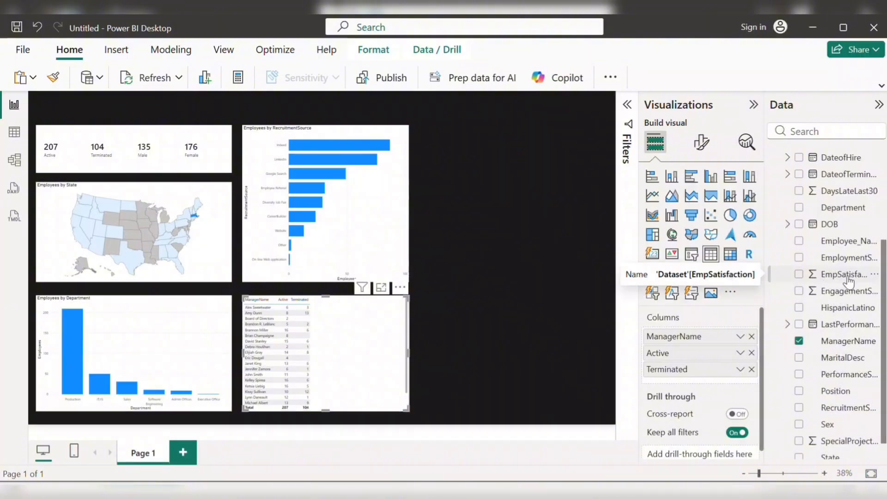
click(800, 276)
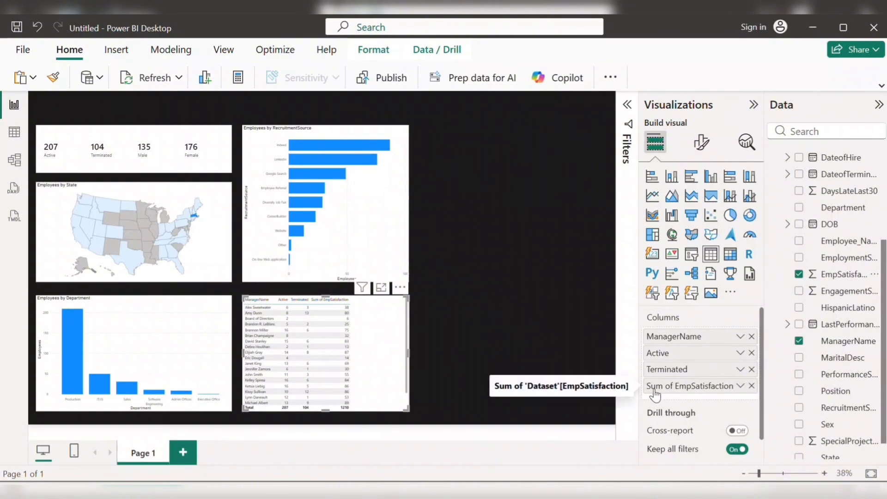
Change the manager table's EmpSatisfaction column to show the average
click(741, 388)
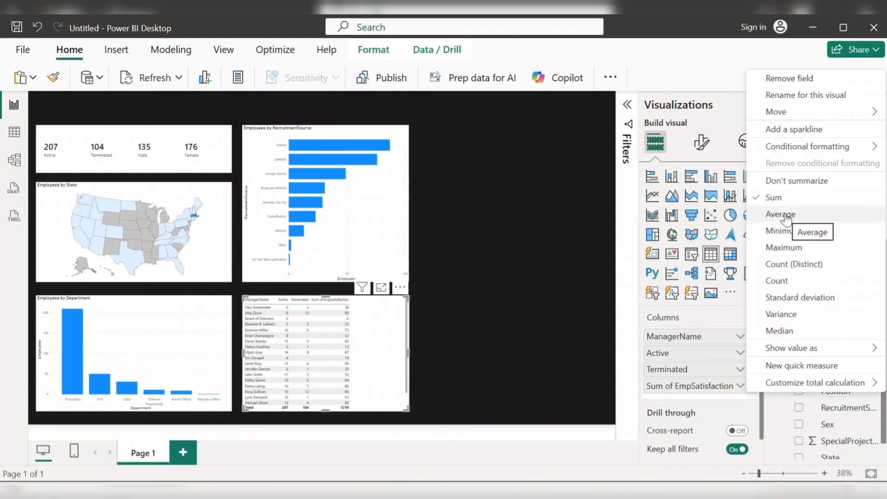
click(784, 215)
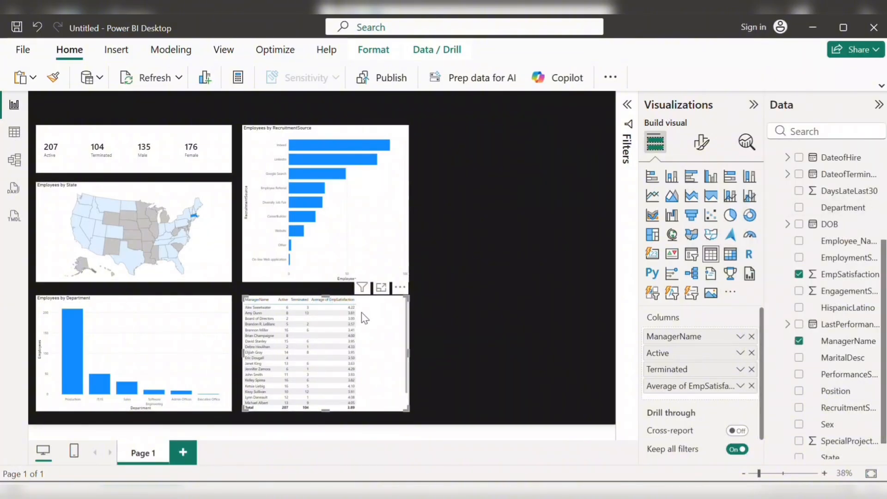
click(481, 282)
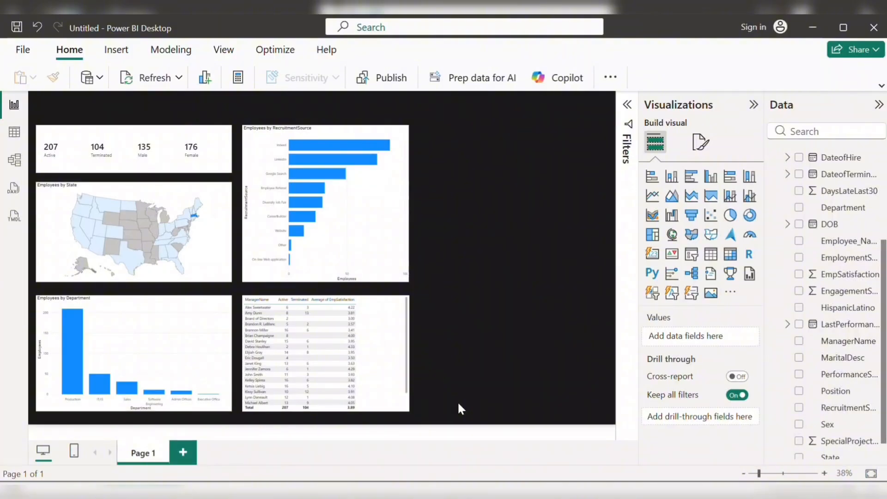
Switch to the finished HR Dashboard report to examine the employee name card in its Employee Information section
mouse_move(397, 480)
click(343, 436)
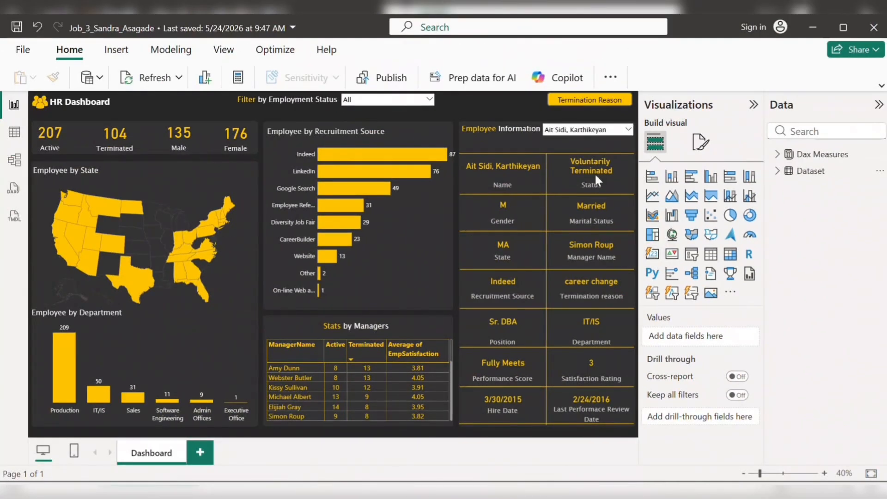
click(521, 162)
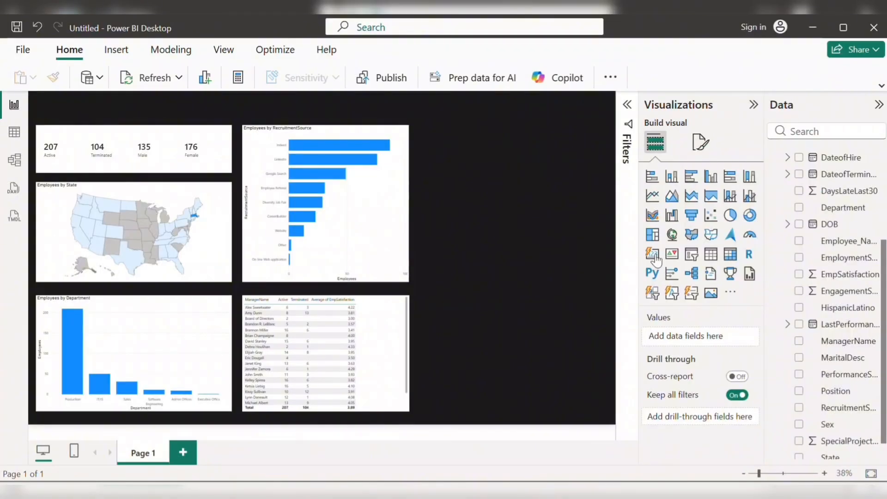
Insert a card visual beside the recruitment source chart and stretch it down to the bottom edge of the manager table
click(658, 255)
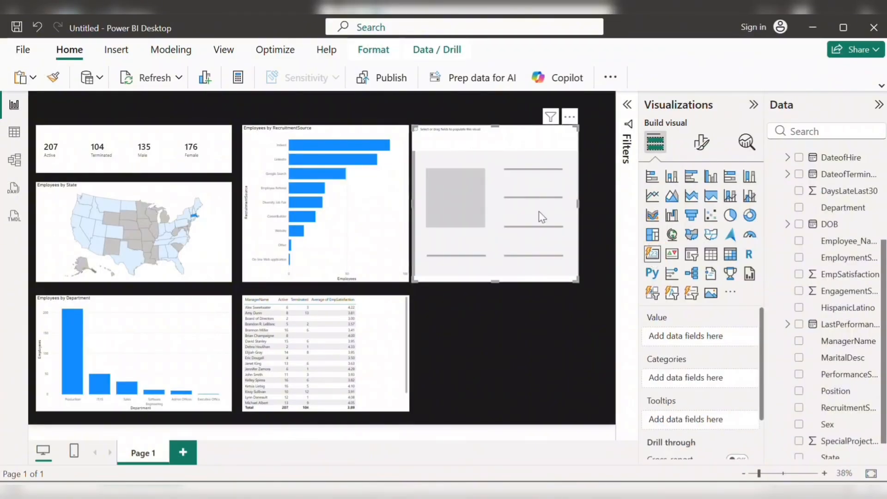
drag(476, 144, 486, 143)
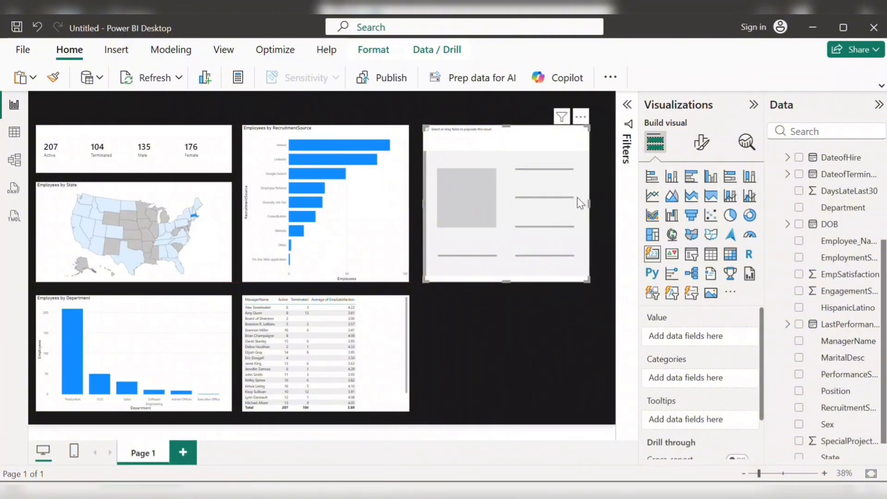
drag(588, 203, 606, 203)
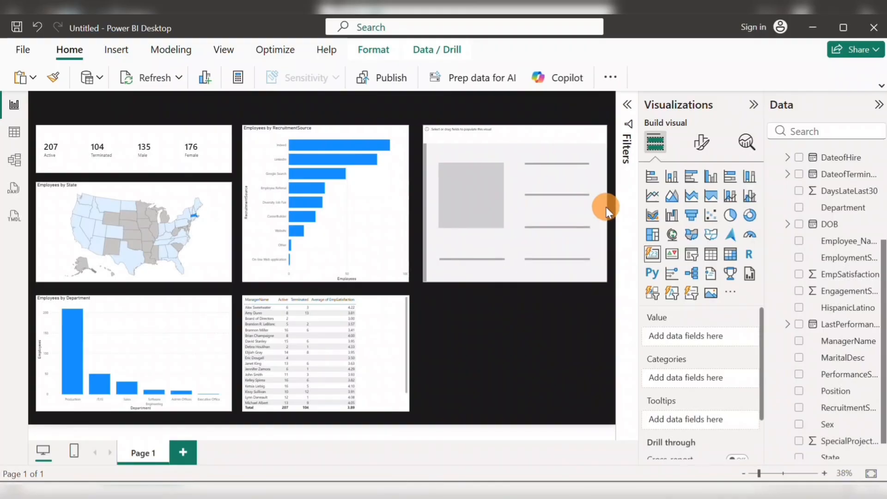
drag(512, 281, 505, 410)
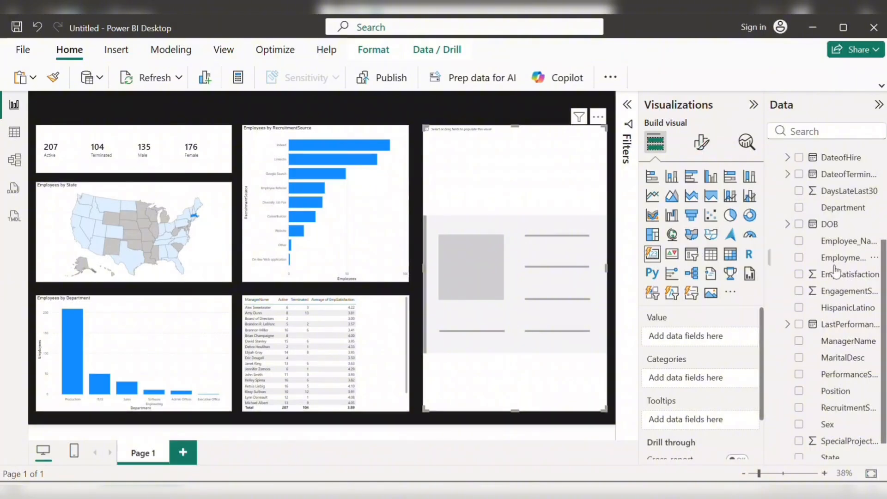
scroll(804, 296, down, 2)
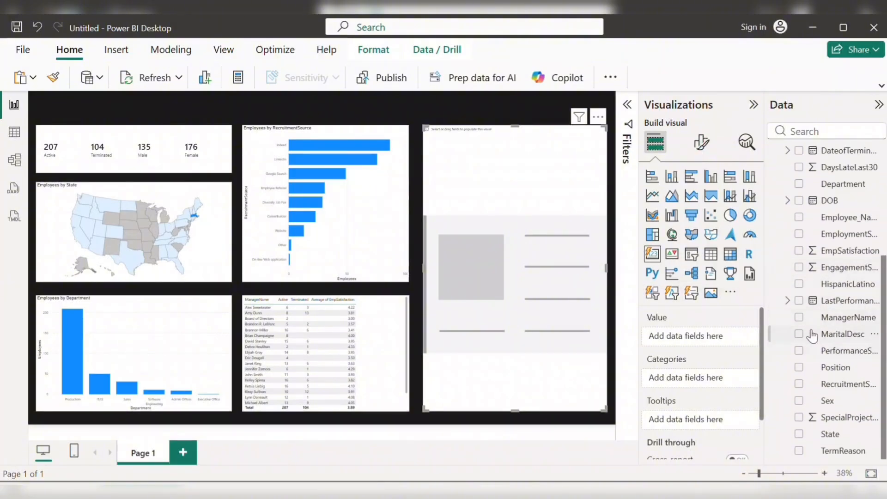
scroll(816, 262, up, 3)
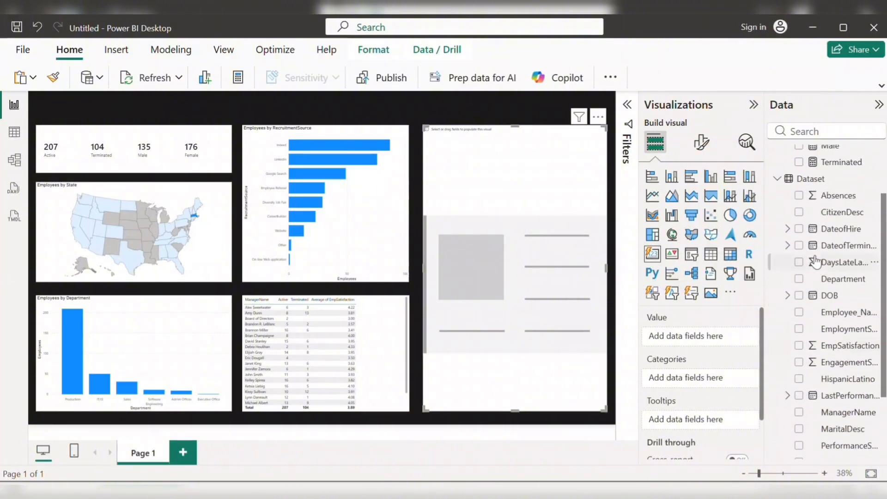
click(799, 313)
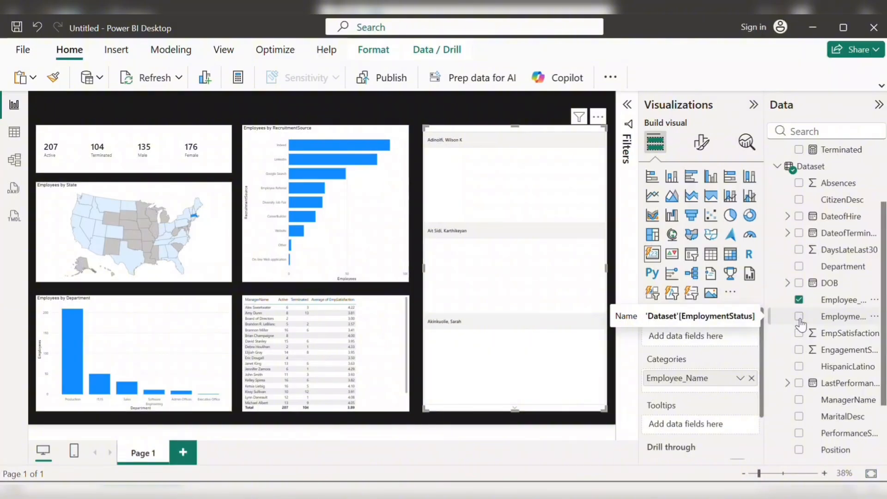
click(799, 317)
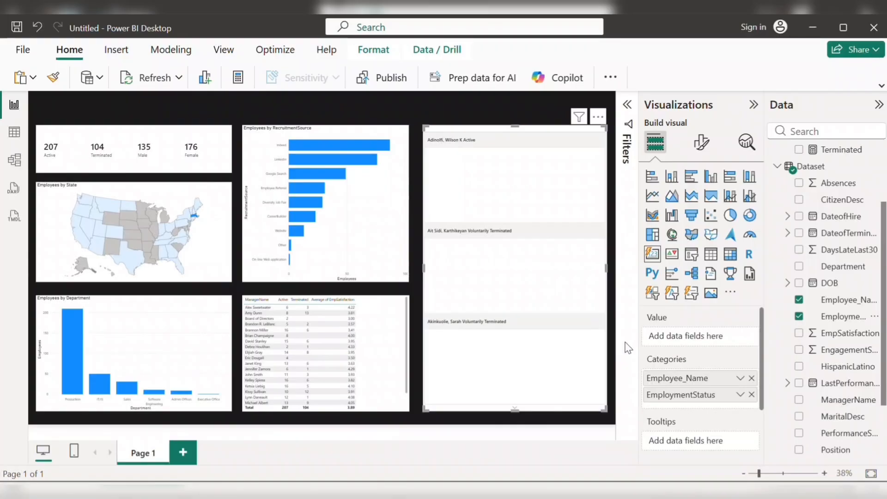
click(752, 378)
click(752, 378)
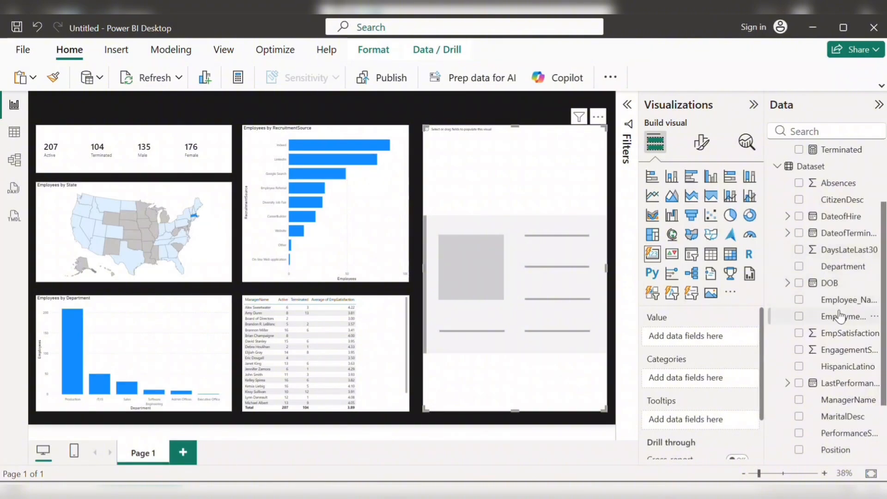
Add the Employee_Name, EmploymentStatus and Sex fields as values of the new card
drag(845, 301, 718, 342)
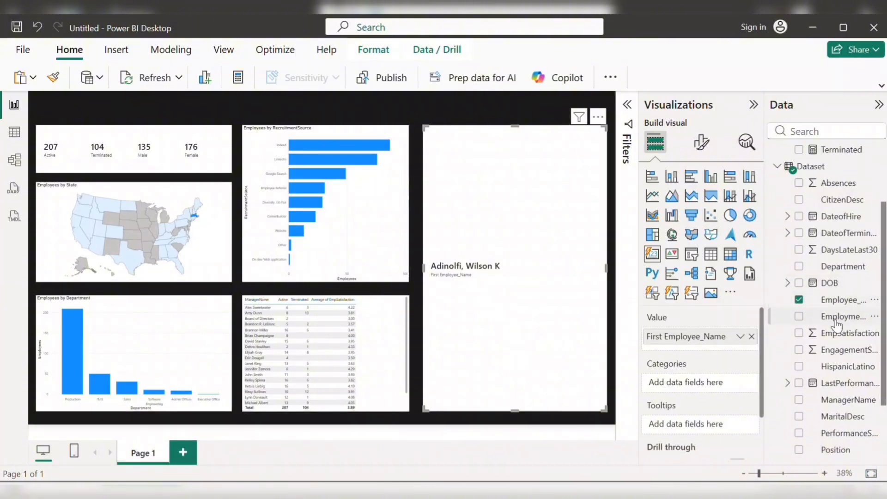
drag(840, 325, 709, 351)
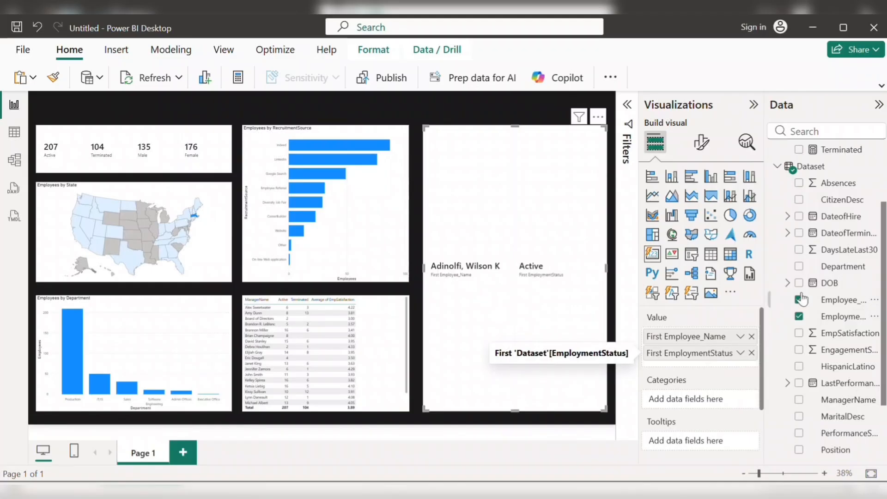
scroll(837, 361, down, 3)
scroll(839, 363, down, 1)
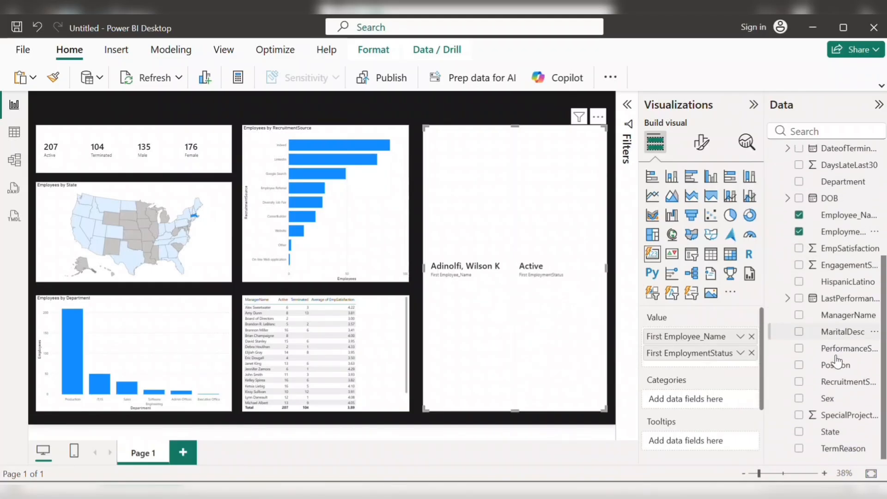
drag(839, 401, 716, 363)
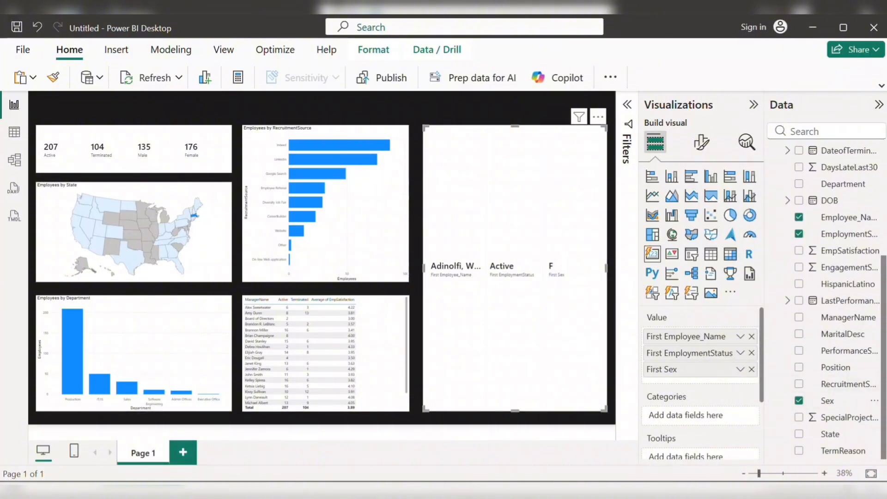
Check the employee details in the finished report, then add MaritalDesc and State to the card's values in the untitled report
click(301, 430)
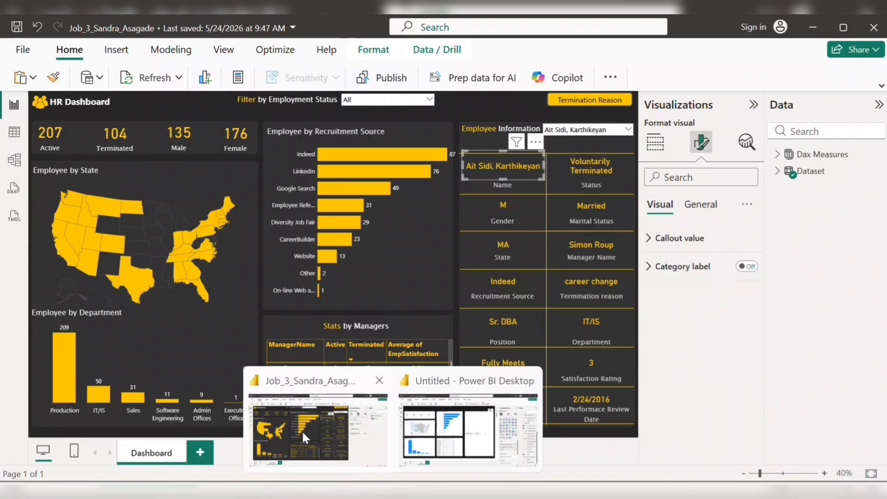
click(467, 430)
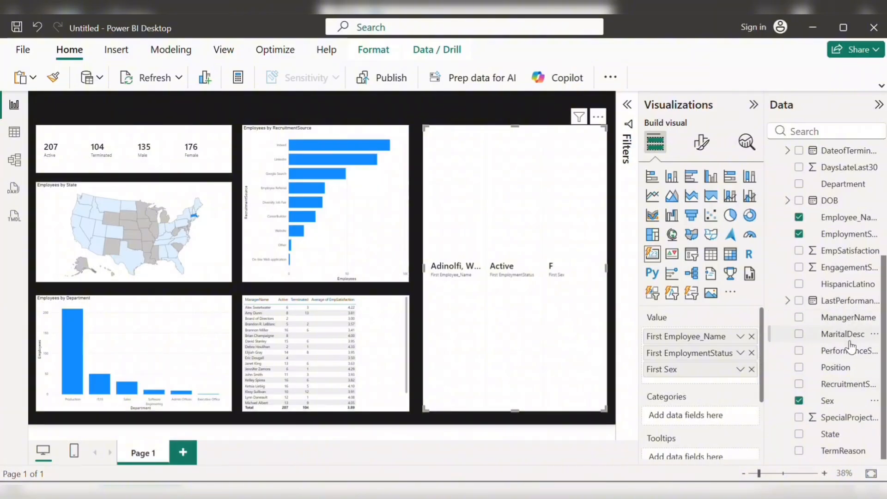
drag(849, 339, 718, 384)
drag(855, 433, 718, 394)
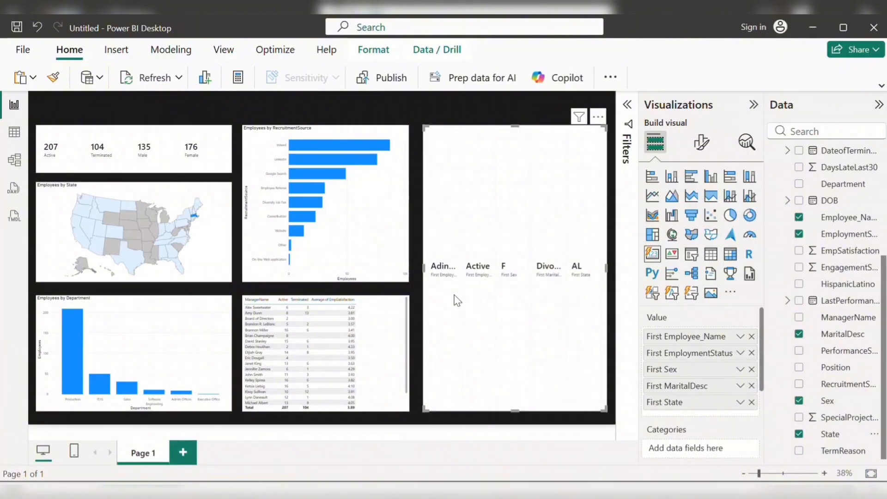
Examine the Employee Information layout in the finished HR Dashboard report and return to the untitled report
mouse_move(331, 489)
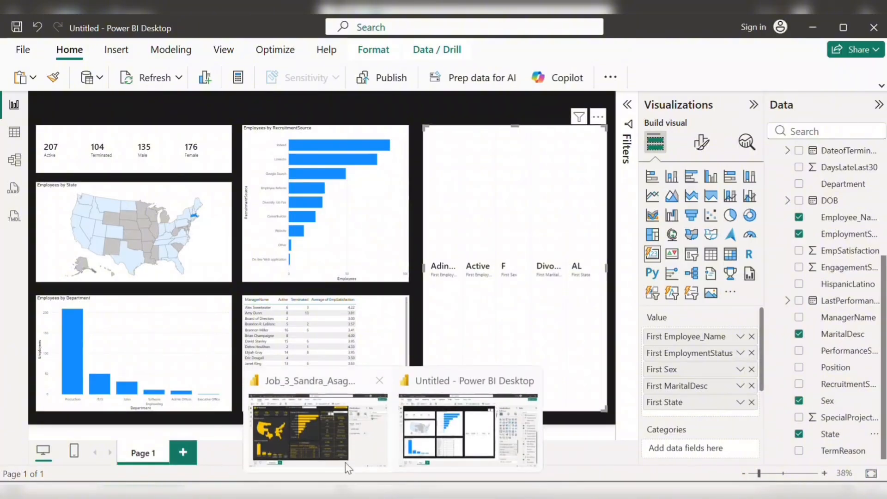
click(340, 460)
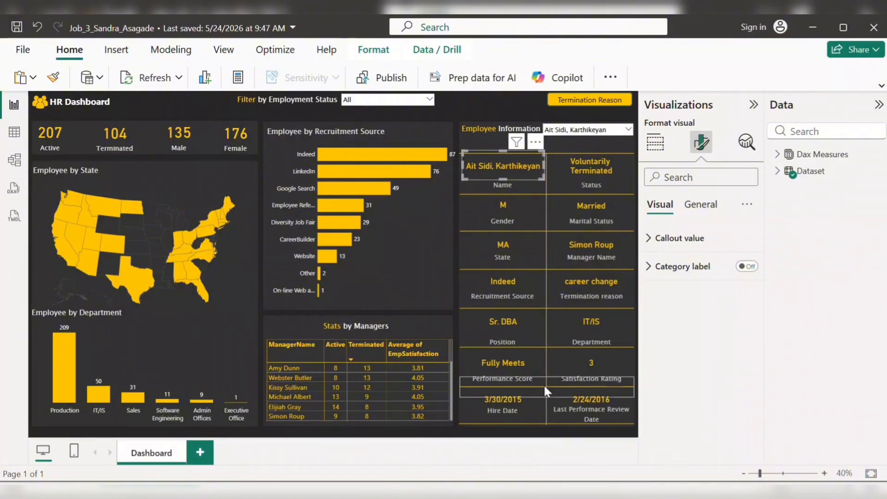
mouse_move(432, 490)
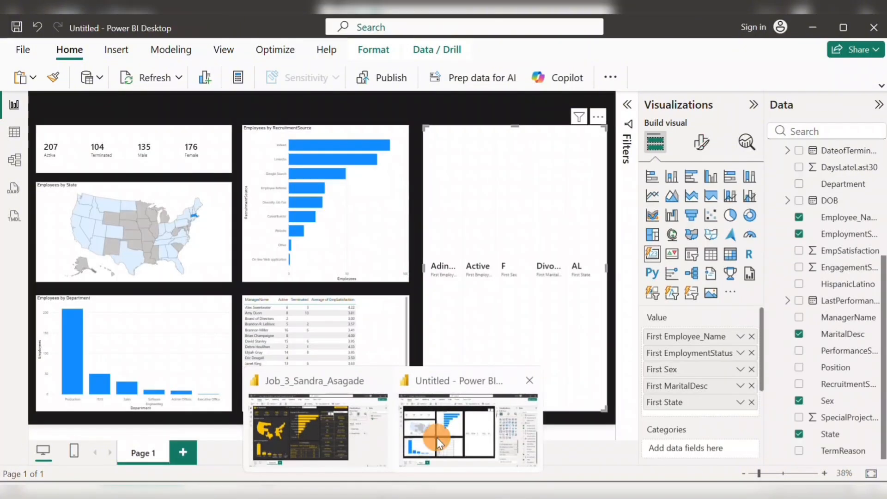
click(437, 437)
Arrange the employee card's layout as a grid with 2 columns
click(571, 191)
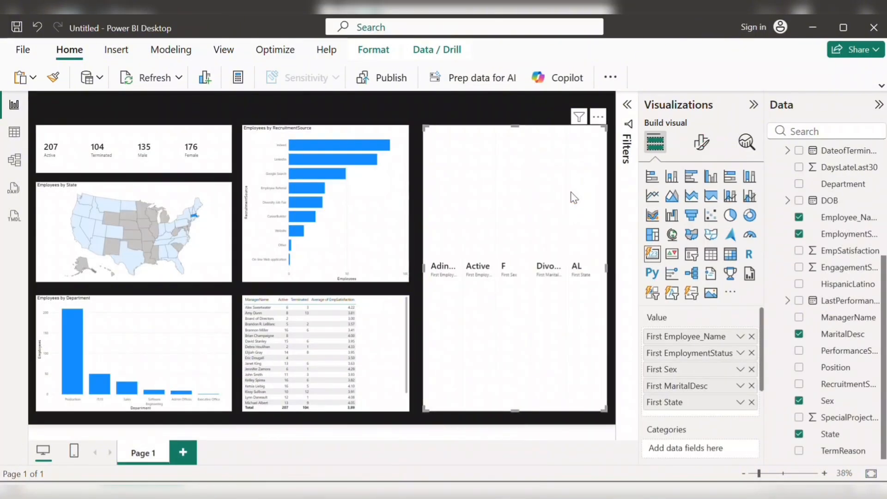
click(702, 143)
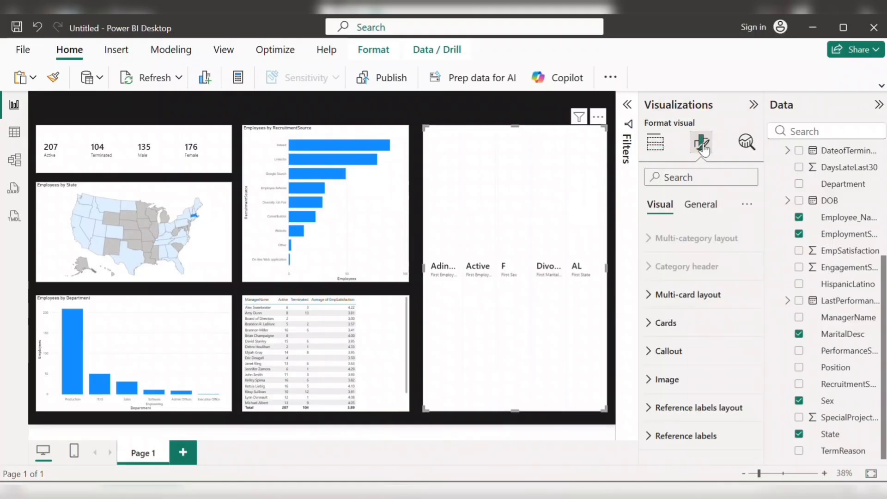
click(650, 296)
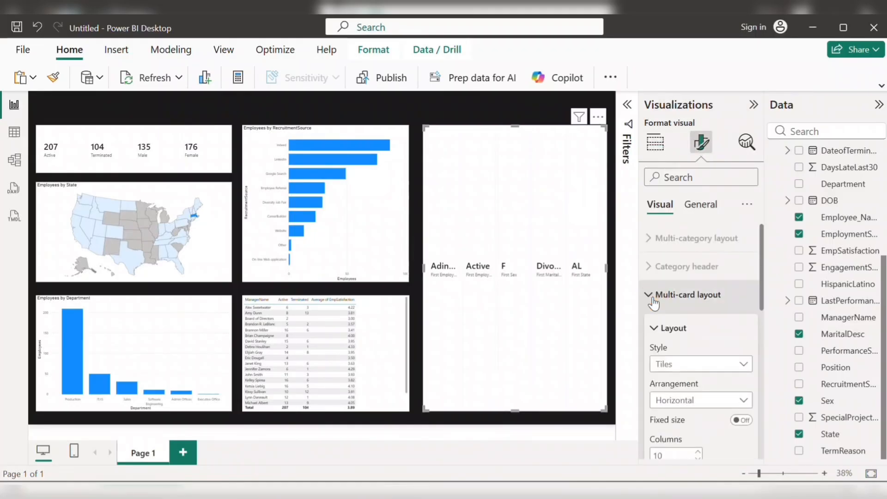
scroll(653, 301, down, 4)
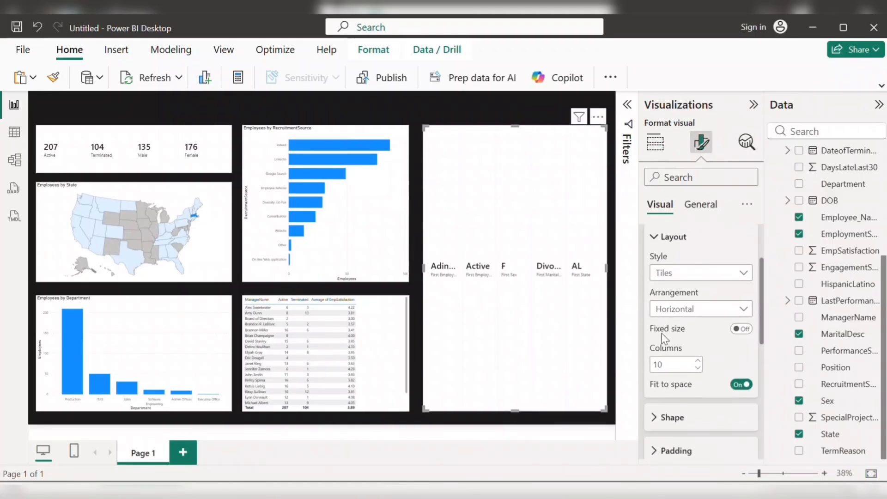
click(678, 310)
click(670, 359)
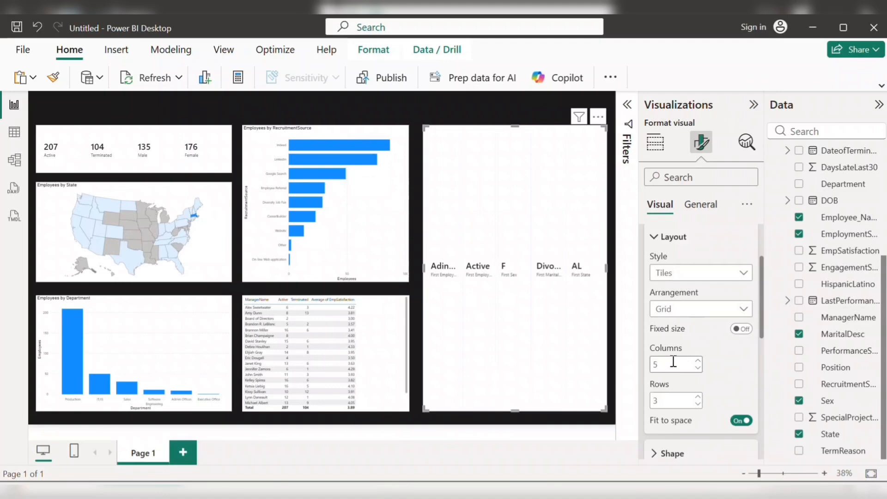
double_click(661, 363)
text(2)
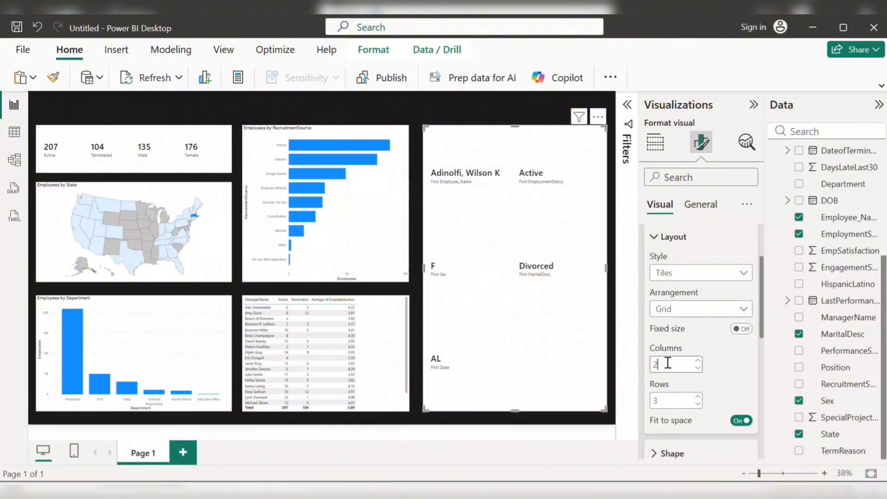
double_click(665, 400)
click(660, 145)
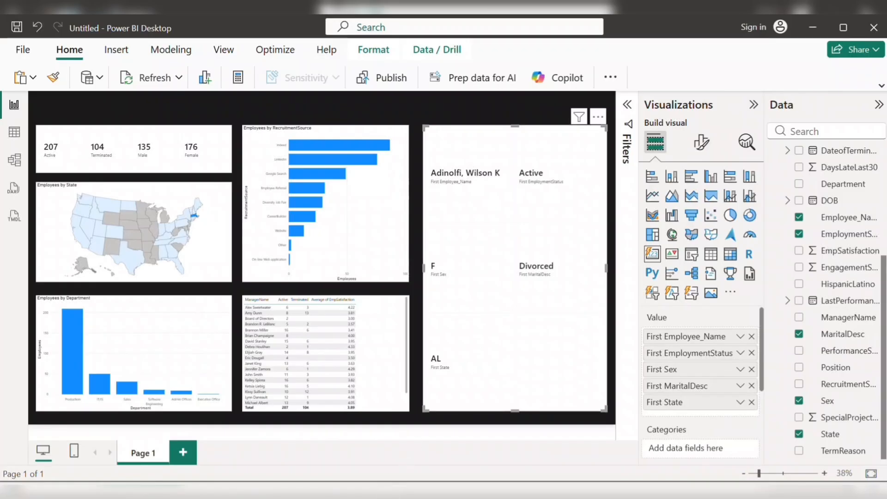
Check the Employee Information order in the finished report, then add ManagerName to the card's values in the untitled report
mouse_move(393, 490)
click(356, 435)
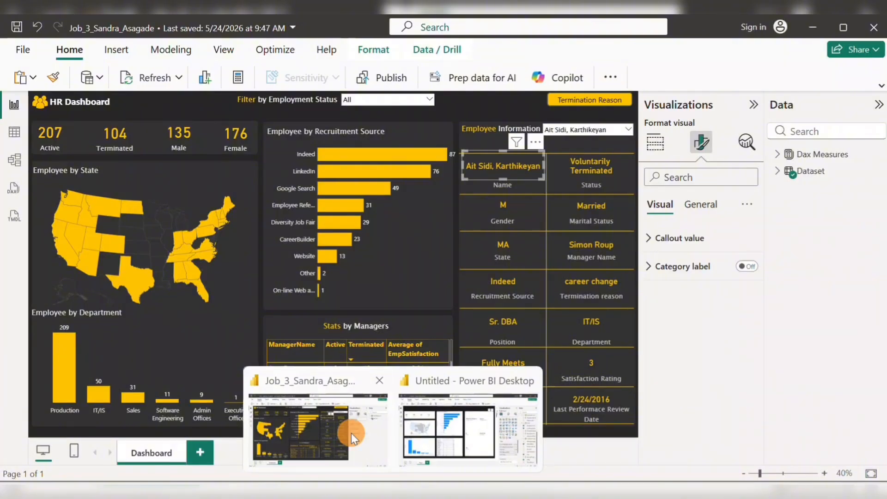
click(351, 434)
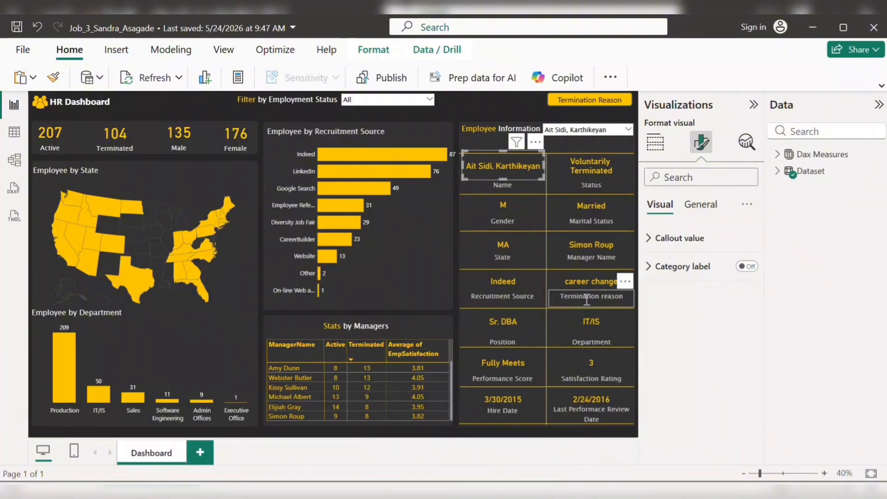
mouse_move(393, 490)
click(503, 439)
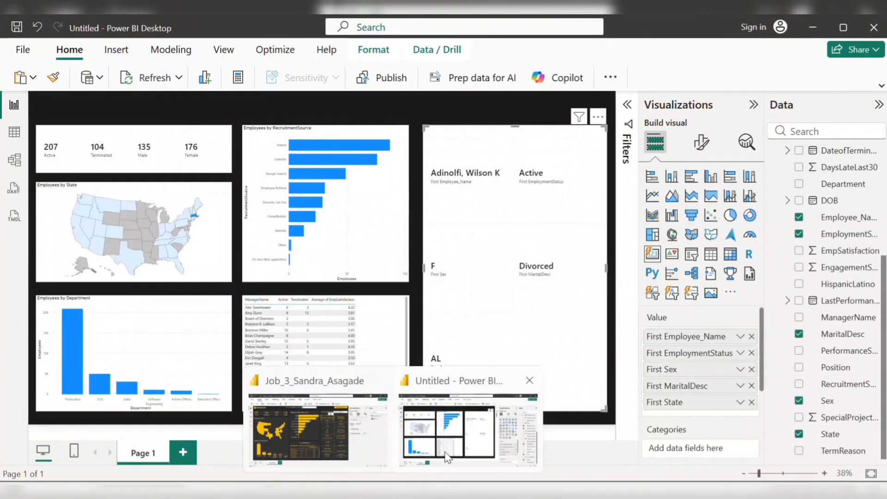
drag(840, 327, 714, 414)
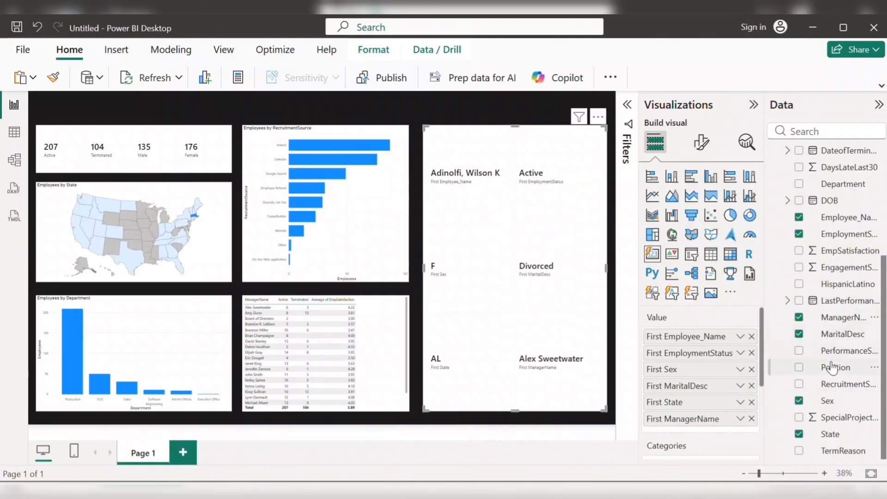
Add RecruitmentSource and TermReason to the employee card's values, then check the remaining employee details in the finished report
drag(845, 384, 720, 430)
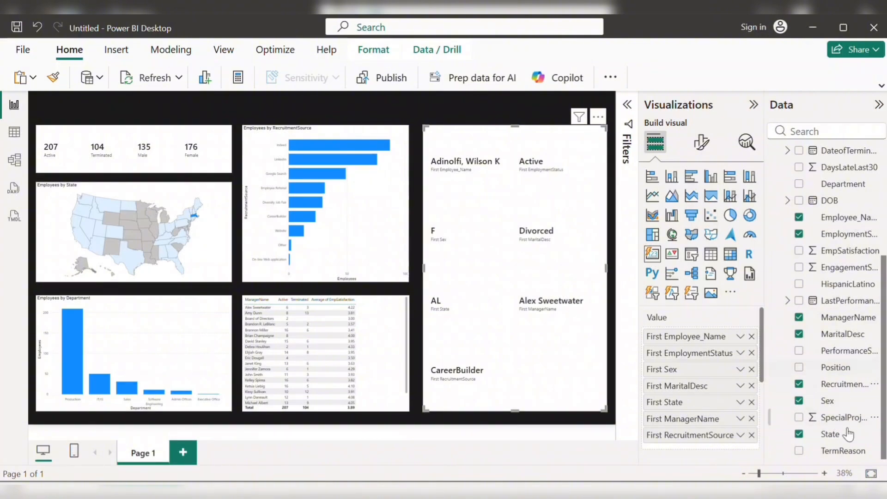
drag(840, 451, 715, 447)
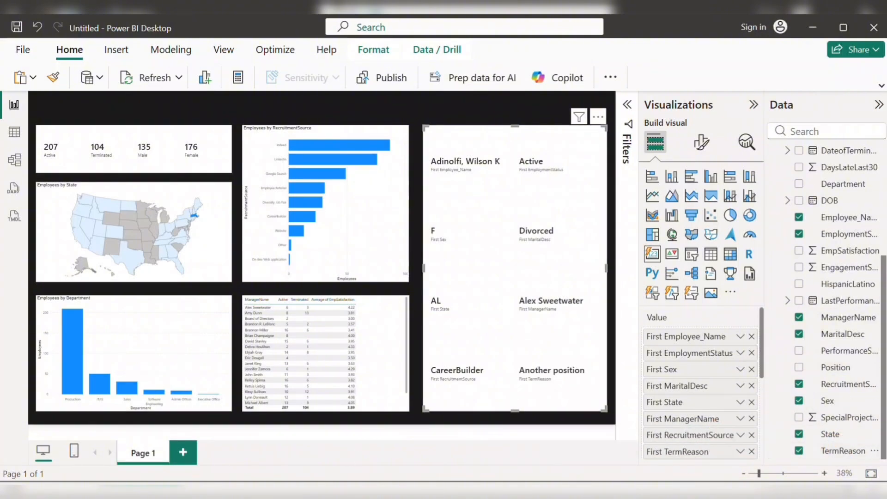
mouse_move(351, 487)
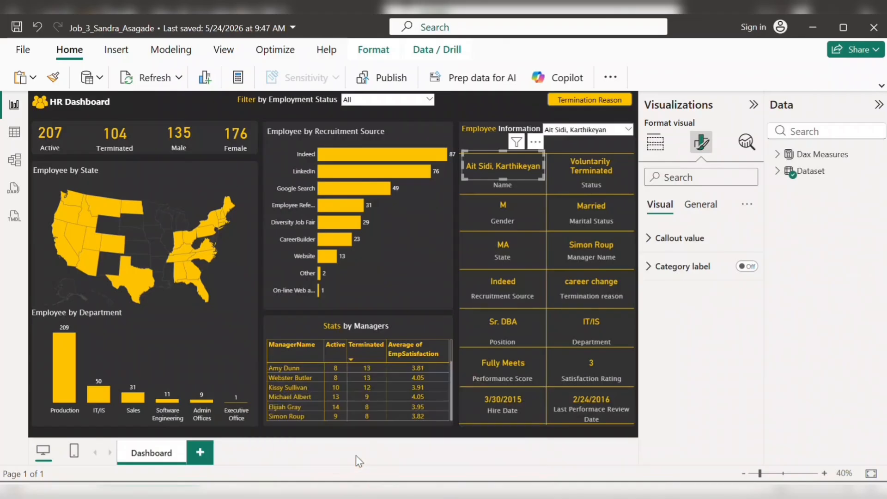
click(356, 456)
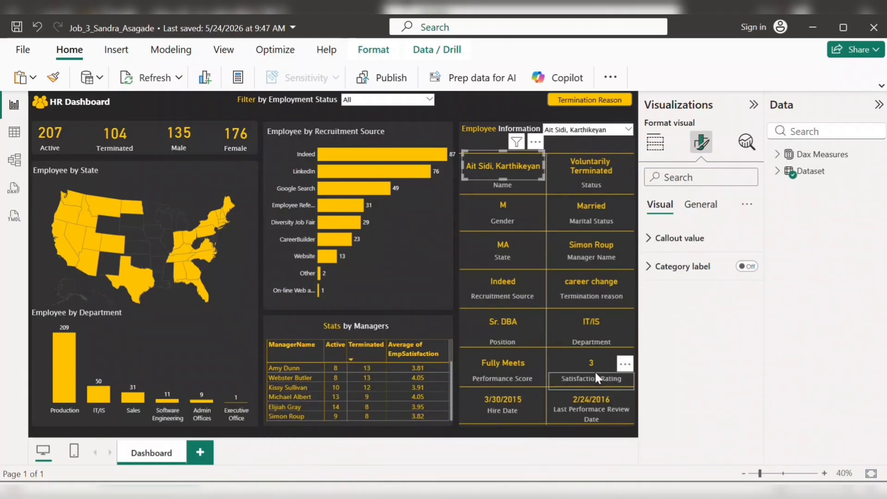
mouse_move(393, 490)
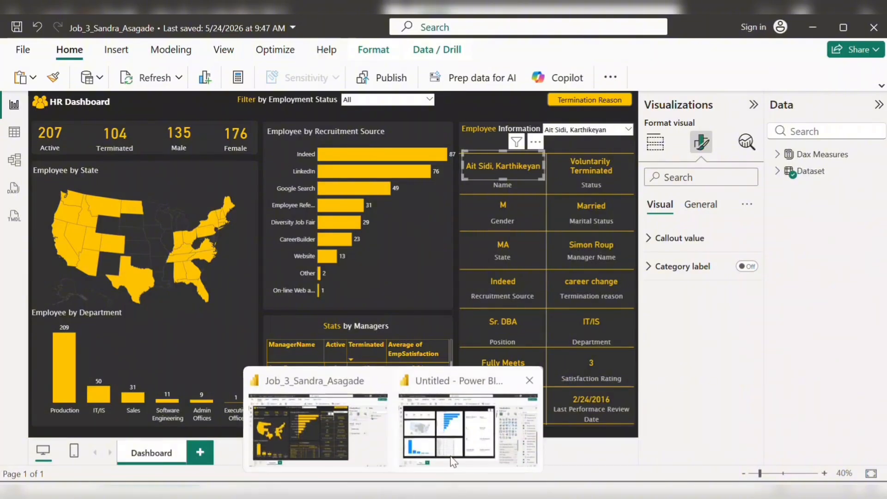
click(465, 425)
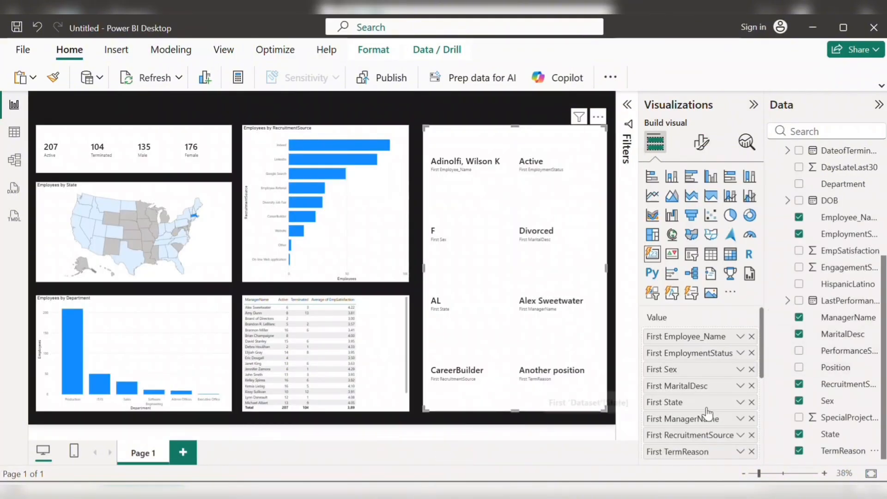
Add Position, Department, PerformanceScore and EmpSatisfaction to the employee card's values, in that order
scroll(707, 414, down, 2)
drag(842, 372, 717, 393)
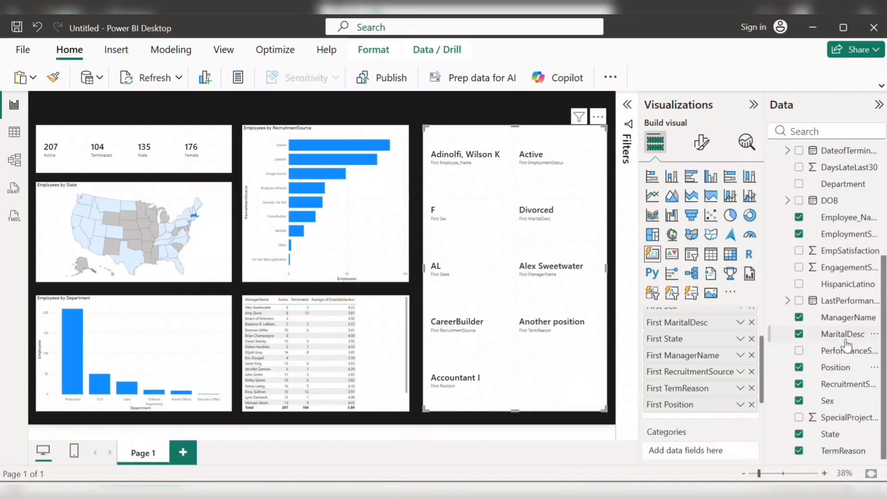
scroll(827, 238, up, 1)
drag(839, 210, 727, 414)
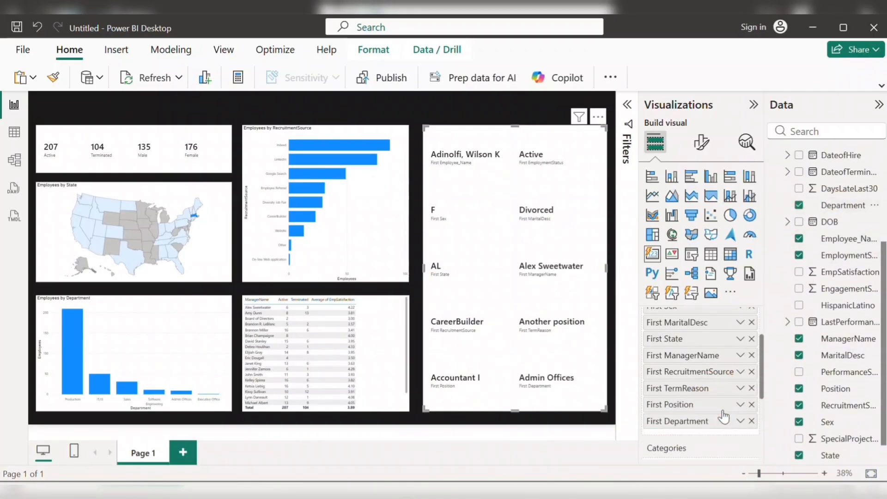
drag(839, 377, 749, 336)
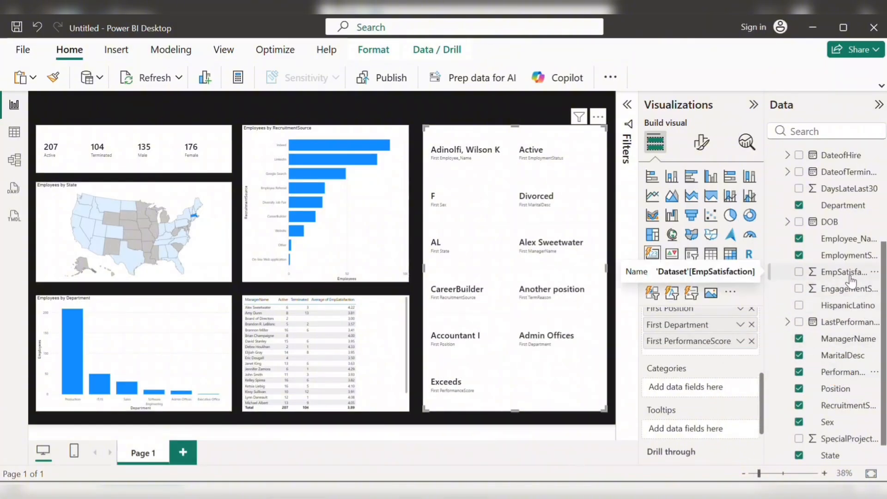
drag(851, 281, 730, 352)
Check the last employee details in the finished report, then add DateofHire and LastPerformanceReview_Date to the card's values in the untitled report
click(331, 440)
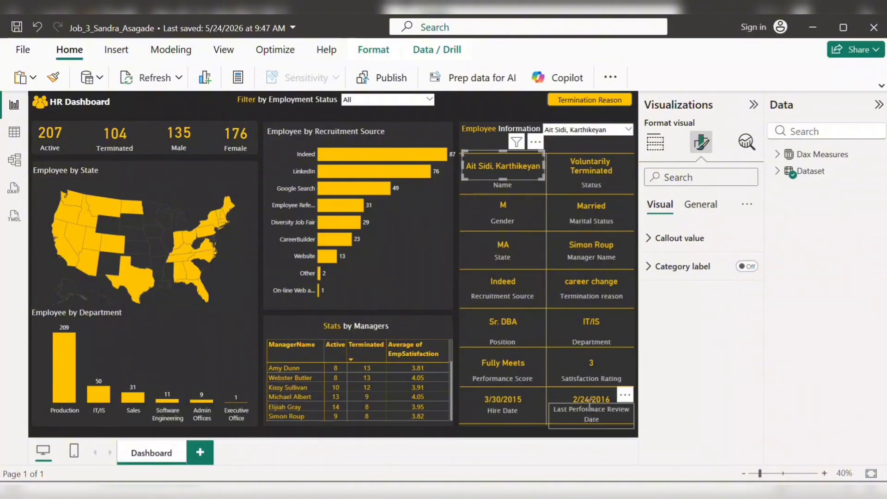
mouse_move(393, 491)
click(467, 443)
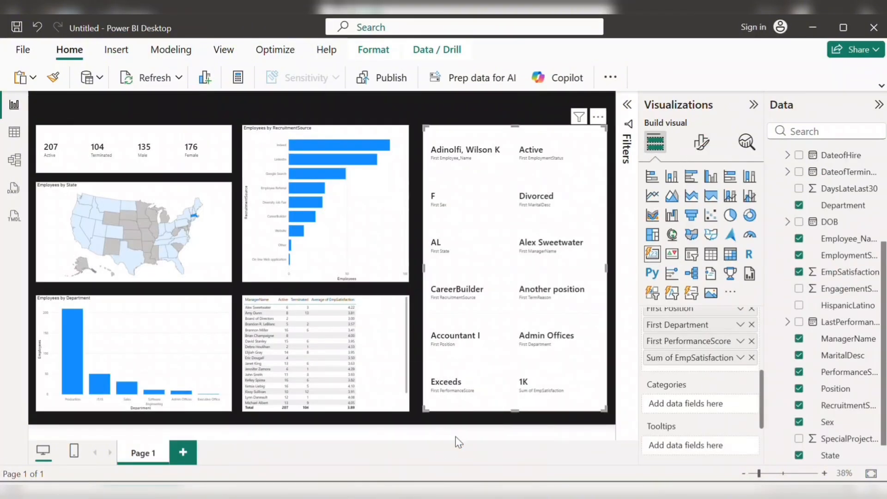
scroll(841, 238, up, 3)
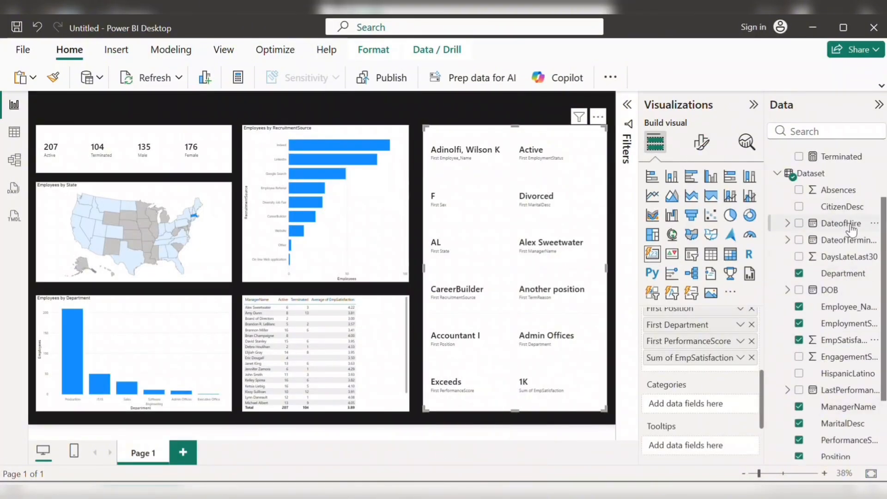
drag(852, 227, 726, 368)
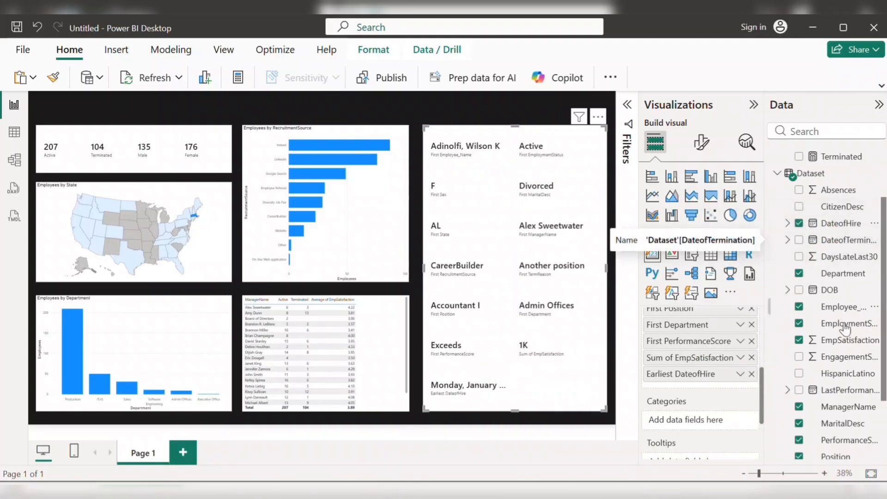
scroll(846, 331, down, 3)
drag(844, 352, 708, 388)
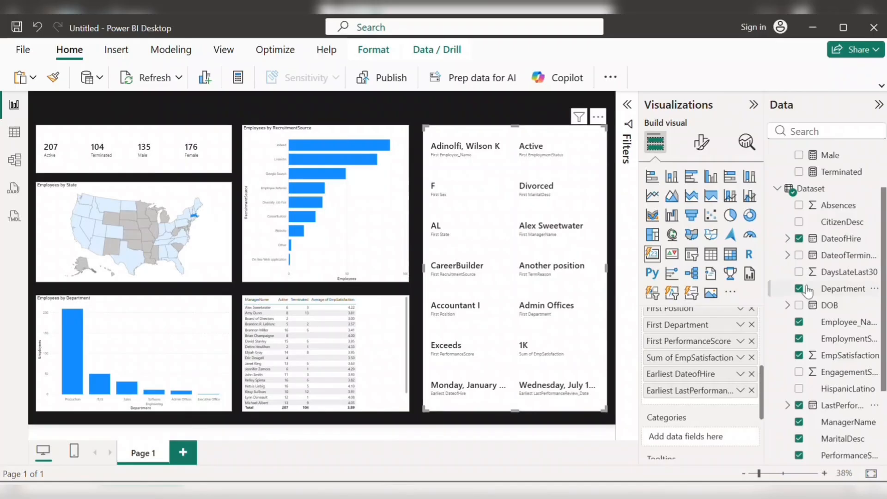
Set the DateofHire column's date format to *14/03/2001 (Short Date)
click(843, 244)
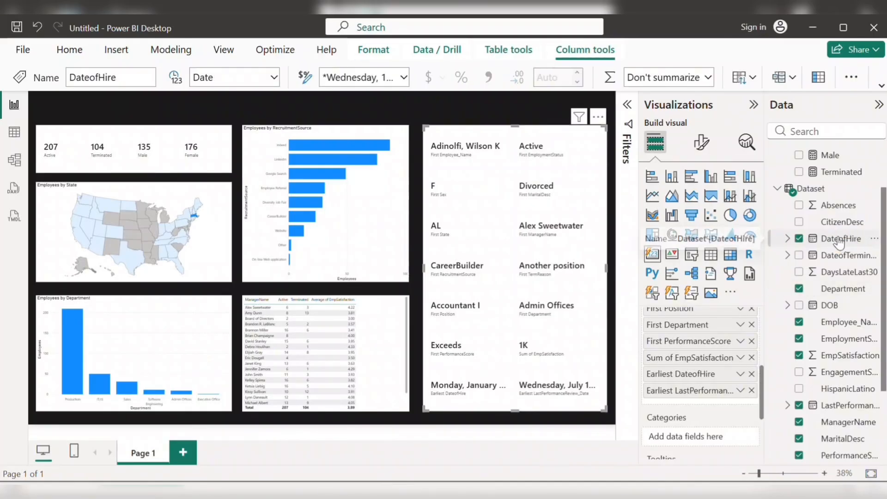
click(843, 241)
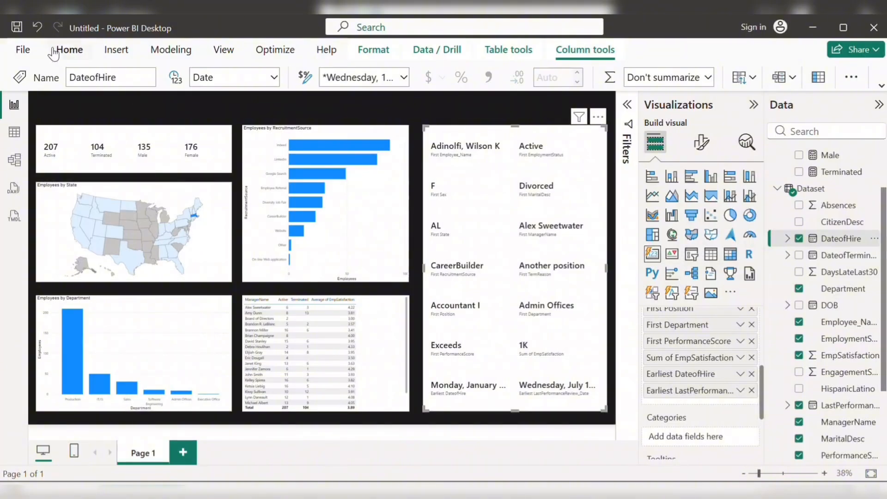
click(405, 77)
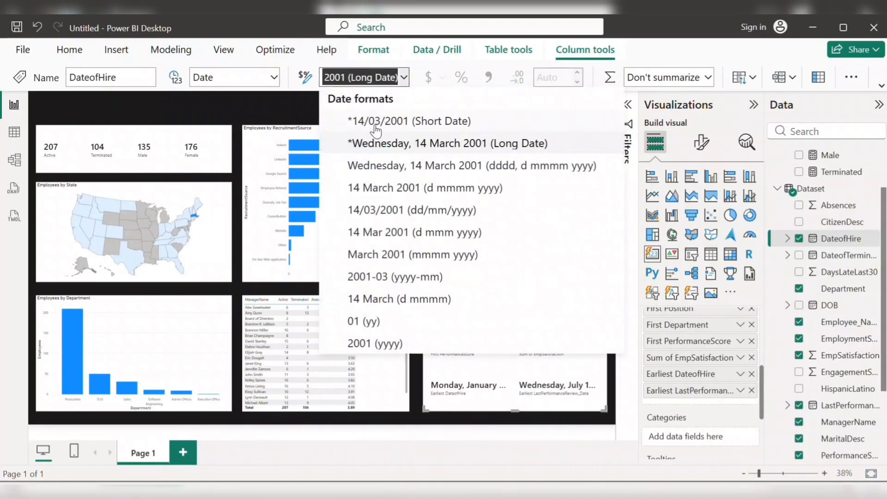
click(446, 122)
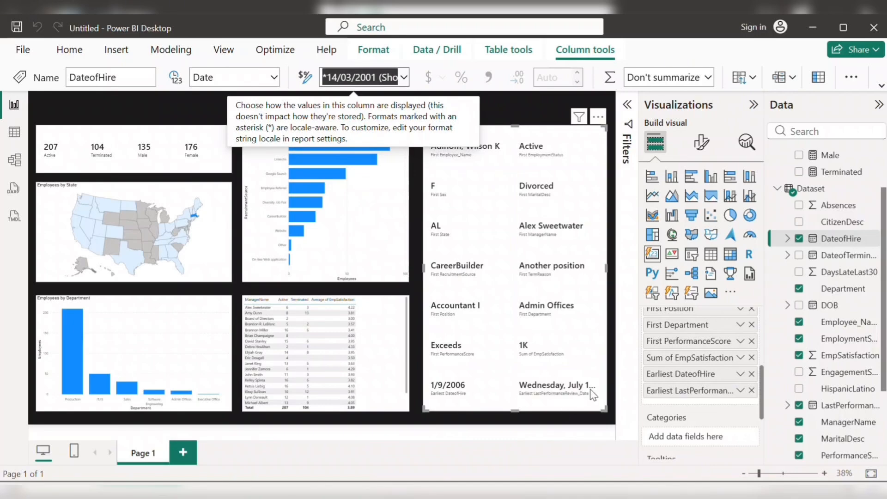
Set the LastPerformanceReview_Date column's date format to *14/03/2001 (Short Date)
click(740, 391)
click(721, 404)
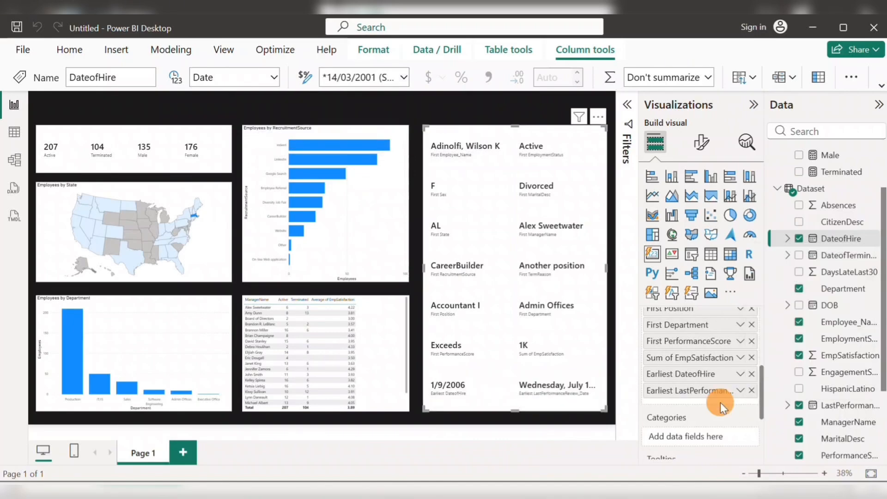
scroll(844, 368, down, 2)
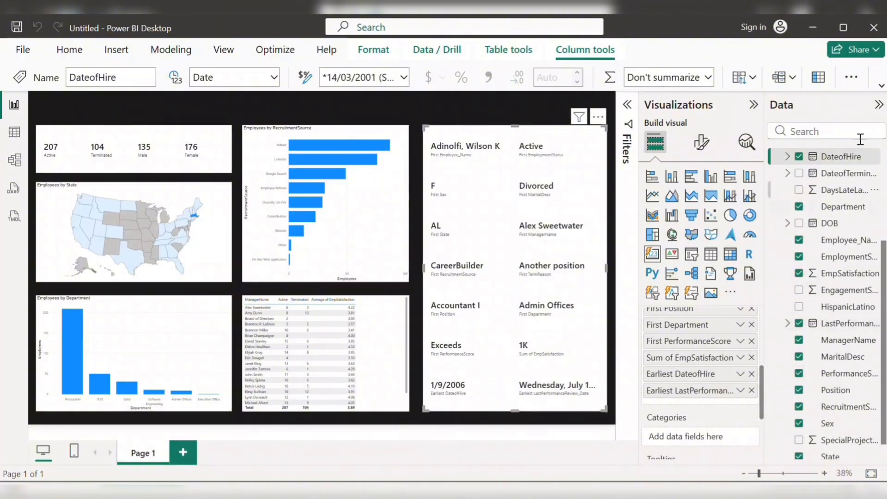
click(849, 329)
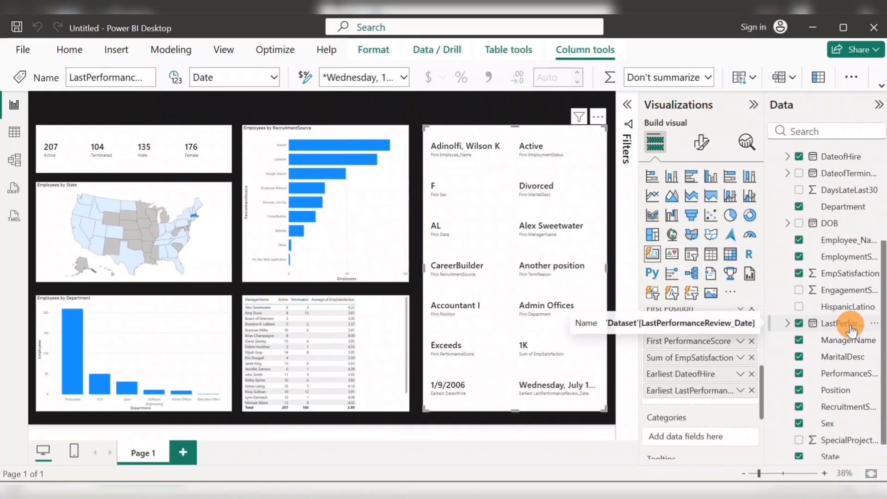
click(400, 77)
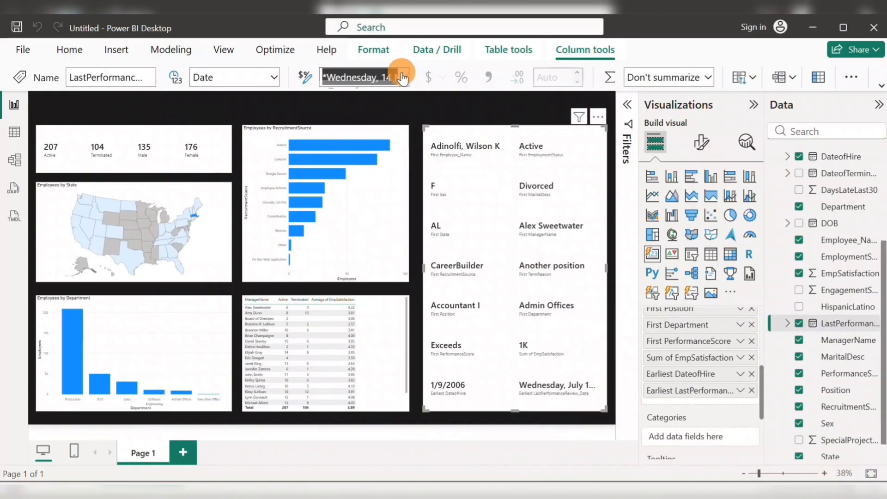
click(416, 122)
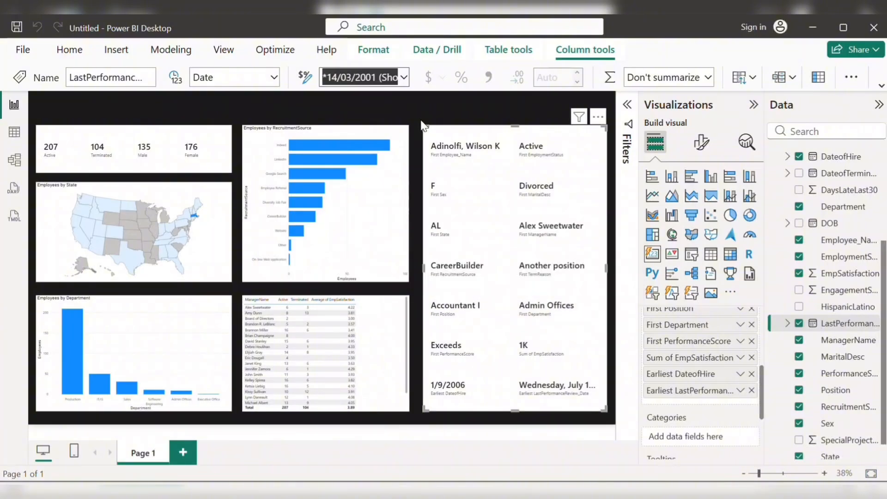
Rename the card's First Employee_Name value as Employee Name for this visual
scroll(700, 356, up, 3)
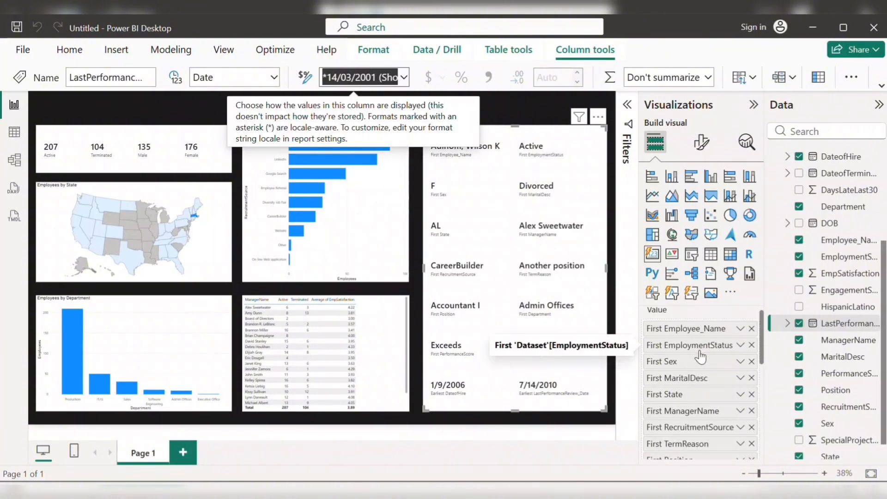
click(531, 137)
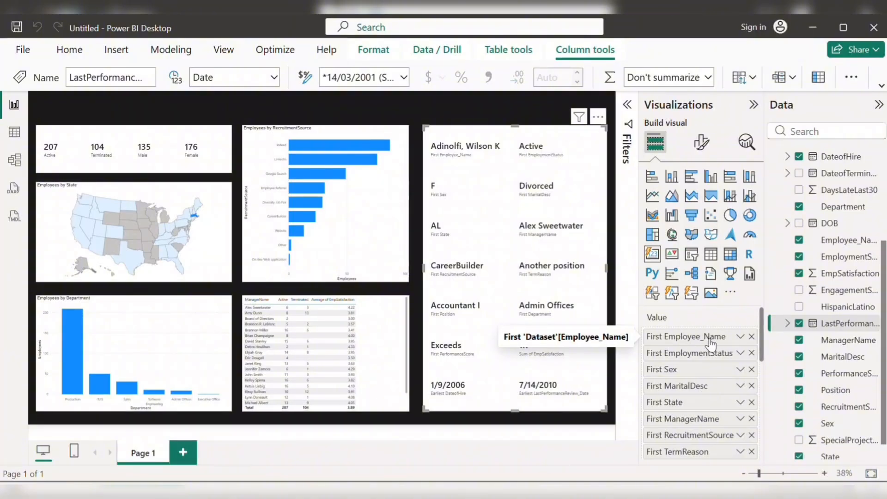
click(740, 337)
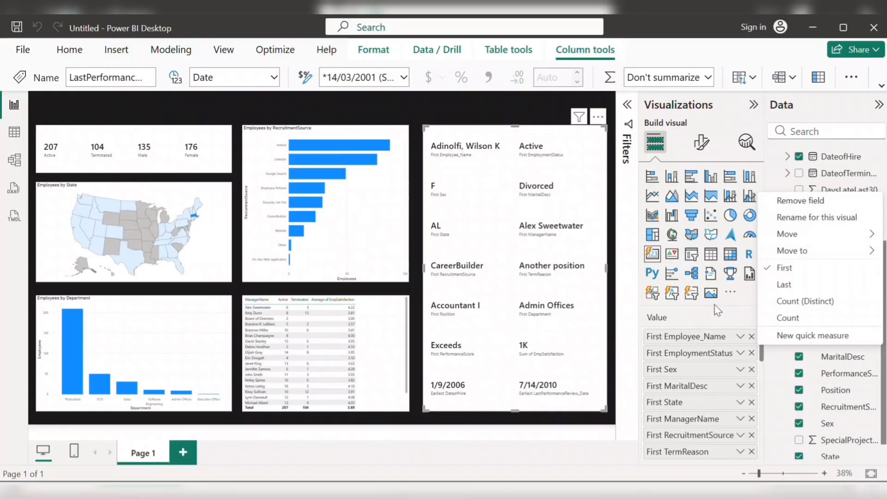
click(683, 337)
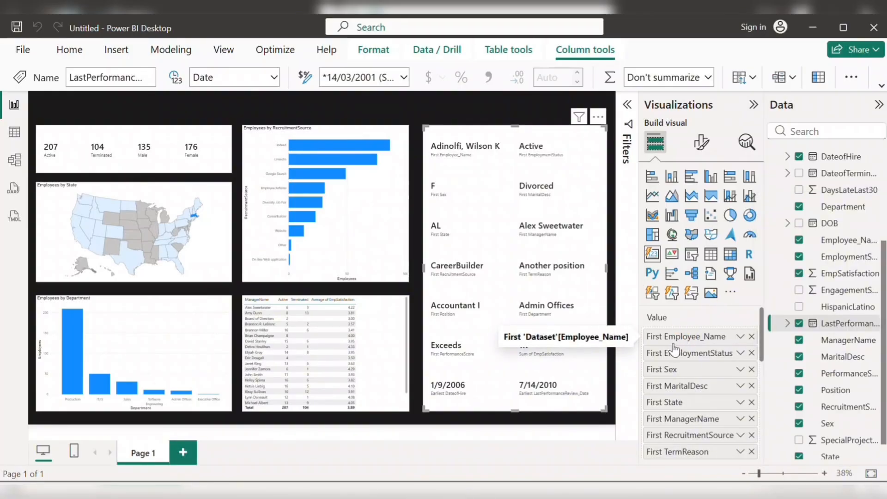
double_click(680, 338)
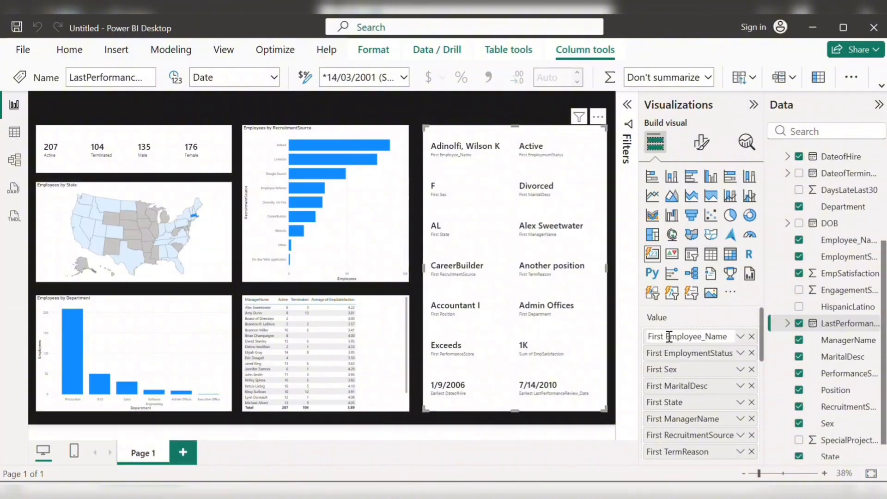
click(666, 337)
key(BackSpace)
key(BackSpace)
key(BackSpace)
key(BackSpace)
key(BackSpace)
key(BackSpace)
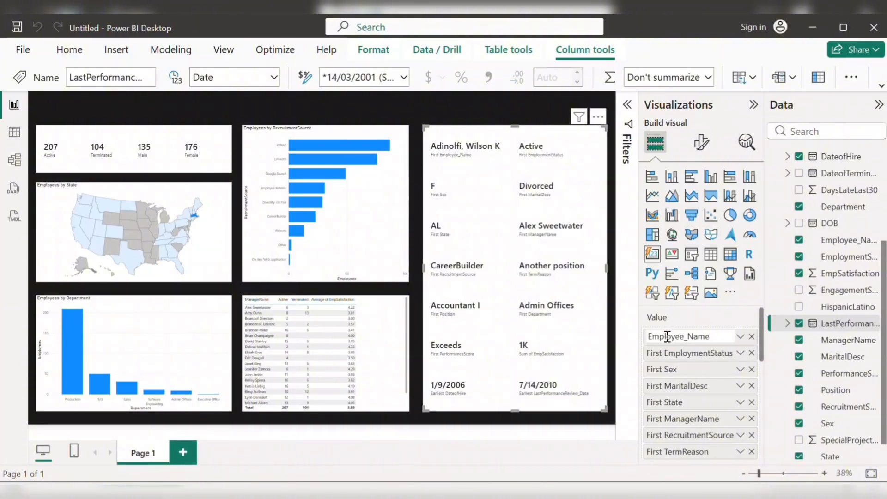
click(689, 337)
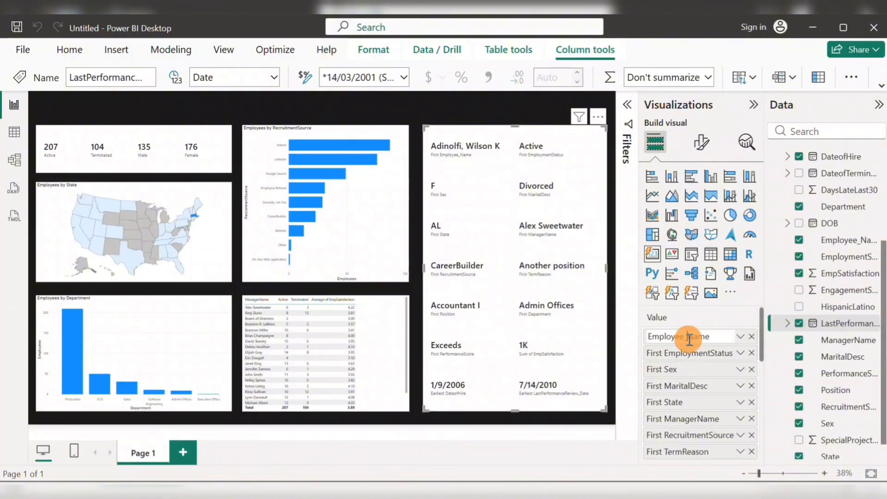
key(BackSpace)
key(Return)
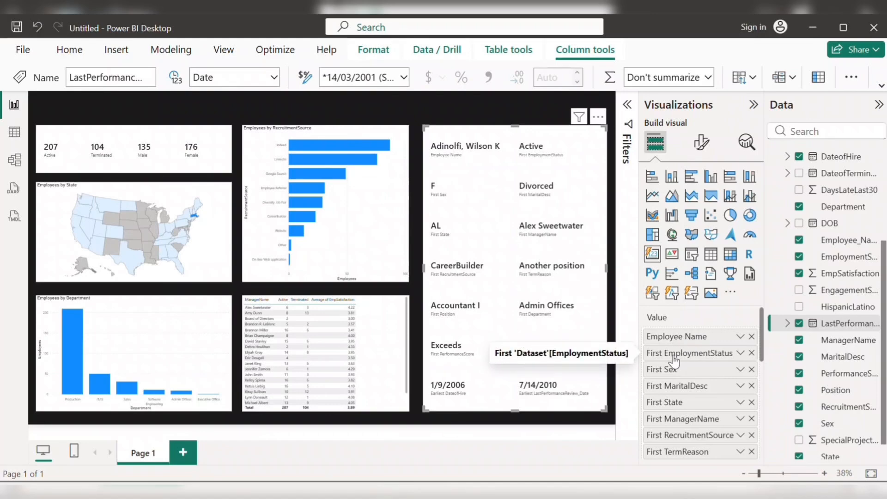
Rename the card's First EmploymentStatus value as Employment Status
click(674, 359)
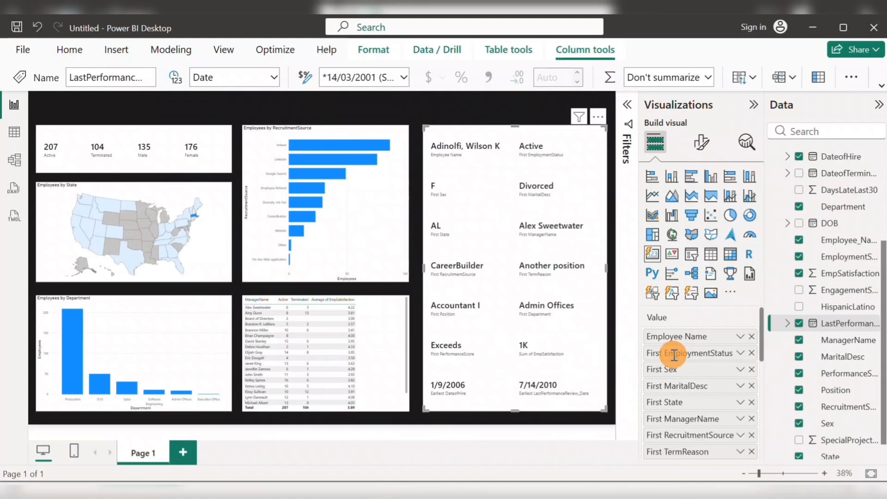
double_click(674, 353)
key(Return)
Rename the card's First Sex value as Sex/Gender
double_click(671, 369)
drag(691, 371, 646, 372)
click(666, 371)
key(BackSpace)
key(BackSpace)
key(BackSpace)
key(BackSpace)
key(BackSpace)
key(BackSpace)
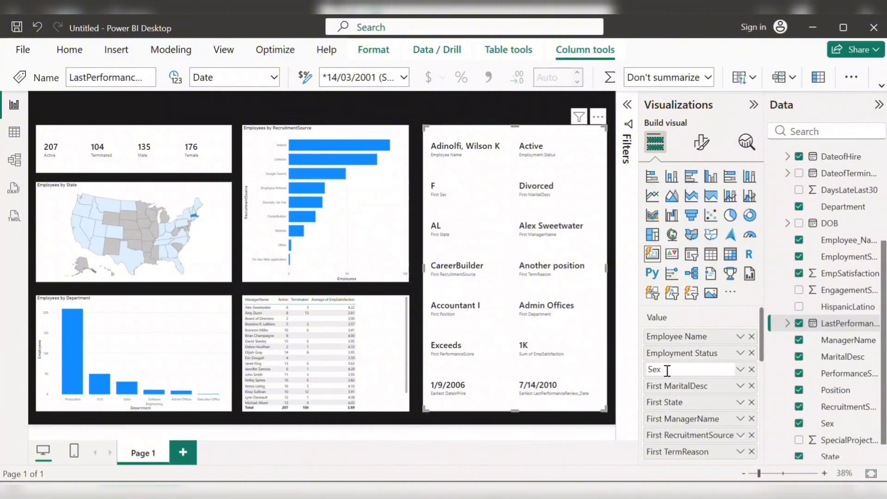
click(667, 371)
text(/Gender)
key(Return)
Rename the employee card's First MaritalDesc value as Marital Status
double_click(686, 386)
key(ctrl+a)
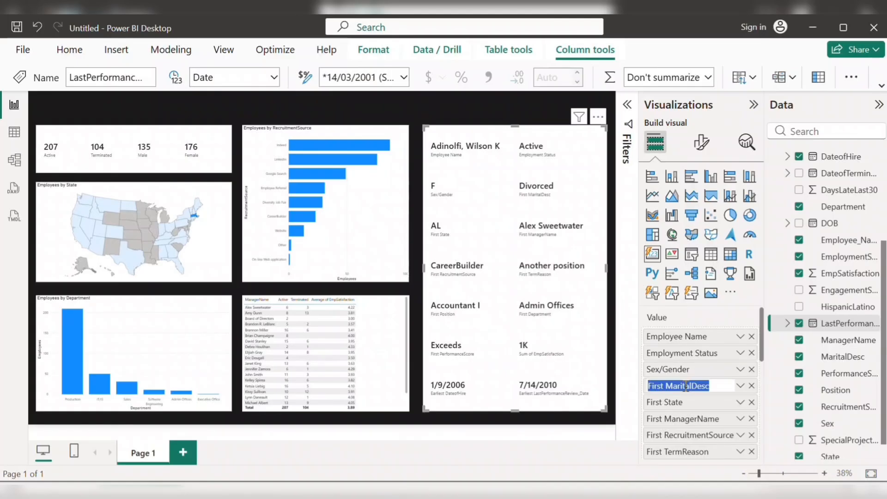
text(Marital Status)
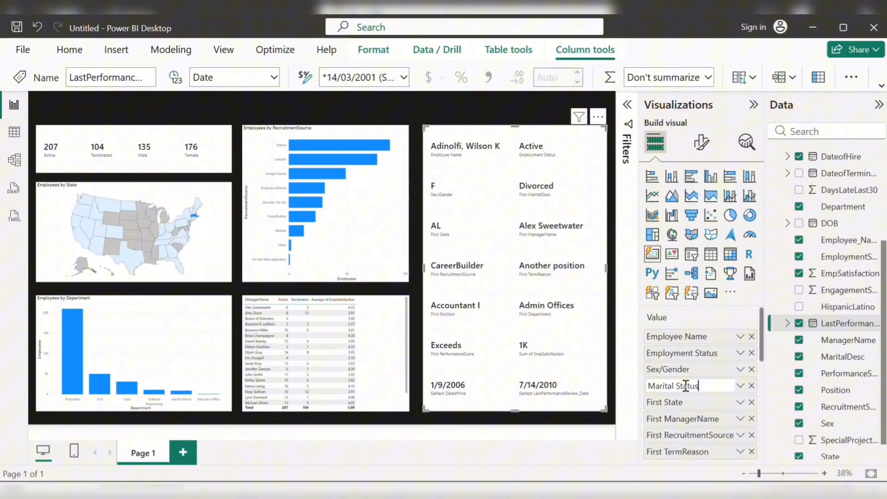
key(Return)
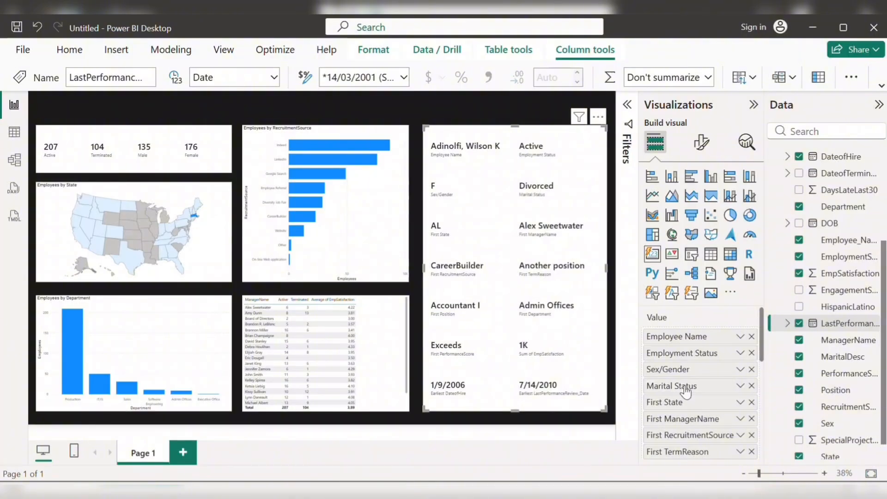
Shorten the employee card's First State value name to State
double_click(675, 403)
click(666, 402)
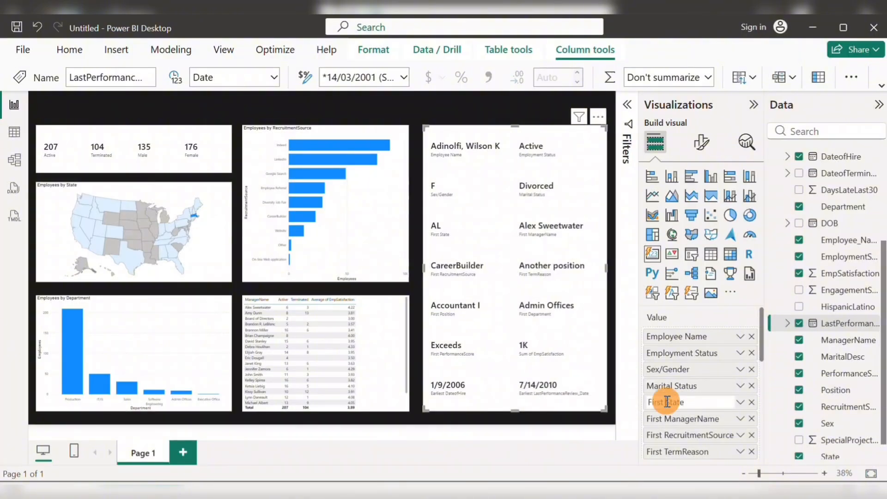
key(BackSpace)
key(BackSpace)
key(Return)
Rename the employee card's First ManagerName value as Manager Name
double_click(669, 418)
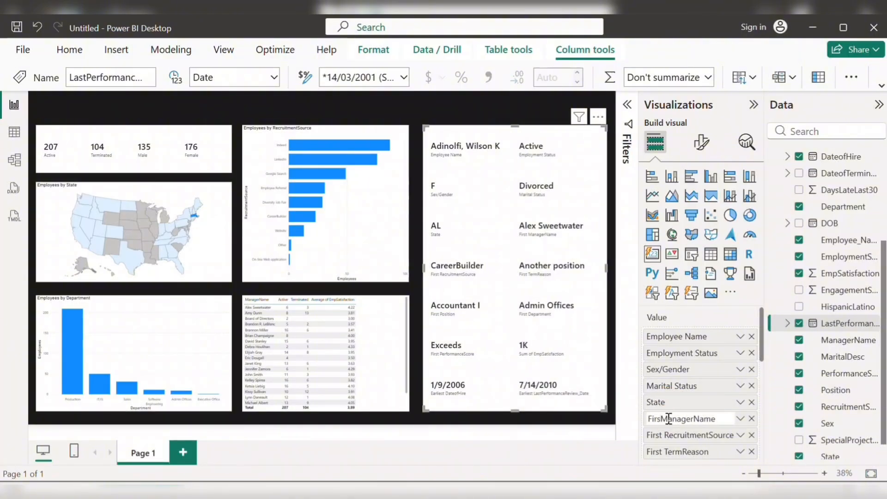
click(669, 419)
key(BackSpace)
key(BackSpace)
key(BackSpace)
key(BackSpace)
key(BackSpace)
key(BackSpace)
click(681, 418)
key(Return)
Rename the employee card's First RecruitmentSource value as Recruitment Source
scroll(675, 407, down, 2)
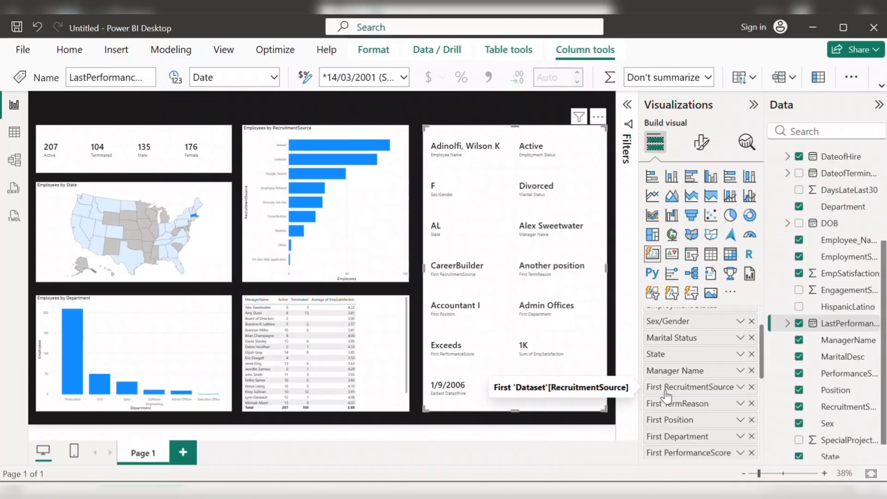
double_click(666, 391)
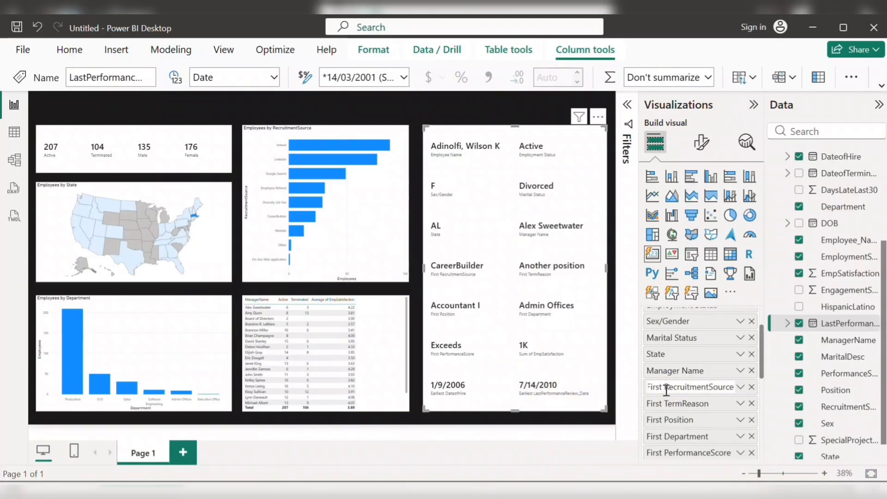
click(709, 386)
Rename the employee card's First TermReason value as Termination Reason
double_click(666, 407)
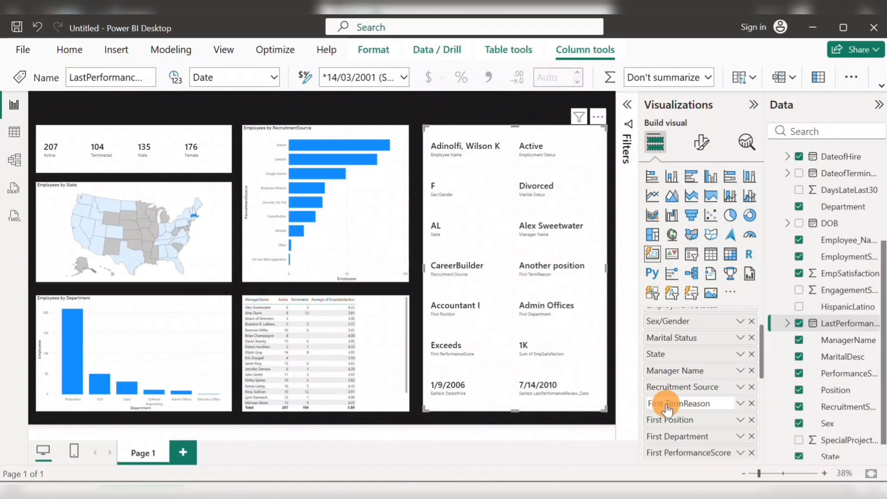
click(667, 404)
key(BackSpace)
key(BackSpace)
key(BackSpace)
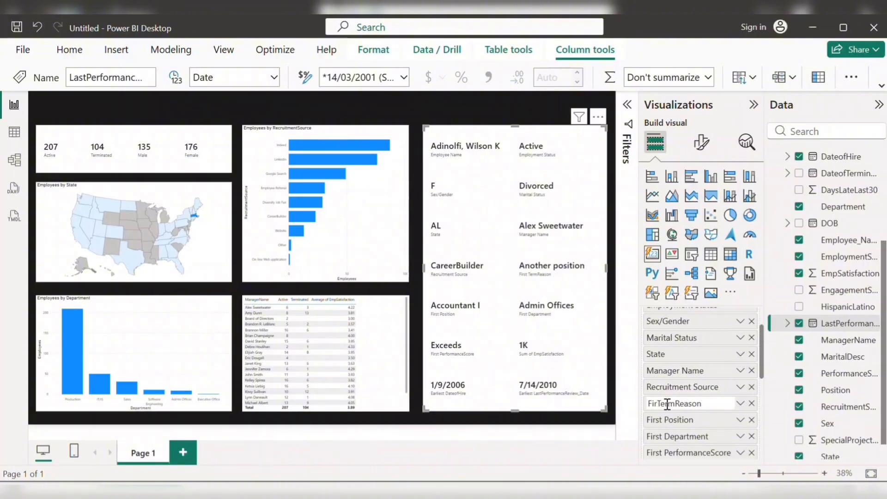
key(BackSpace)
key(BackSpace)
key(BackSpace)
click(667, 404)
text(inat)
text(ion)
key(Return)
Remove the "First" prefix from the employee card's First Position value so it reads Position
scroll(668, 404, down, 1)
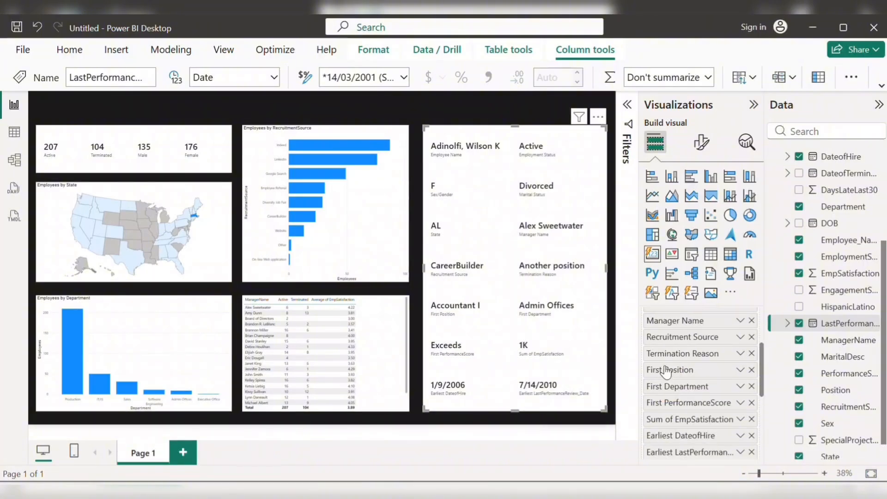
double_click(666, 369)
click(667, 369)
key(BackSpace)
key(BackSpace)
key(BackSpace)
key(BackSpace)
key(BackSpace)
key(BackSpace)
key(Return)
Rename the employee card's First Department value as Department
double_click(667, 387)
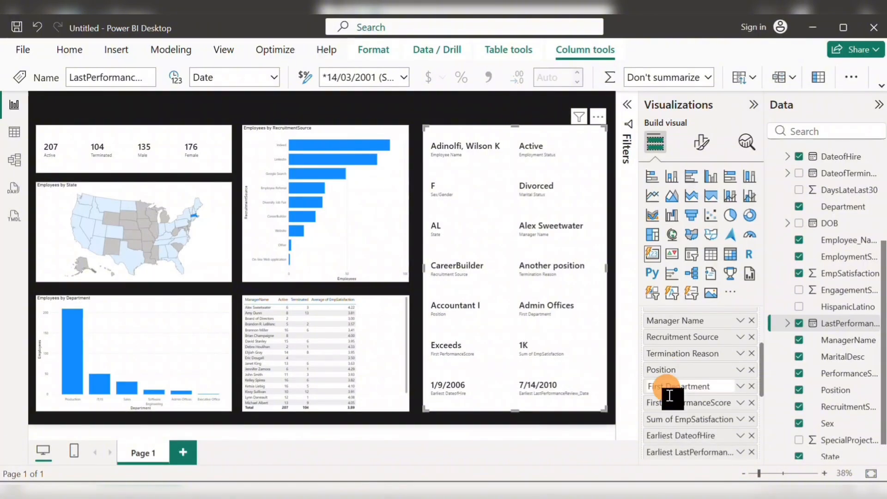
click(667, 387)
key(BackSpace)
key(BackSpace)
key(BackSpace)
key(BackSpace)
key(BackSpace)
key(BackSpace)
key(Return)
Rename the employee card's First PerformanceScore value as Performance Score
double_click(665, 403)
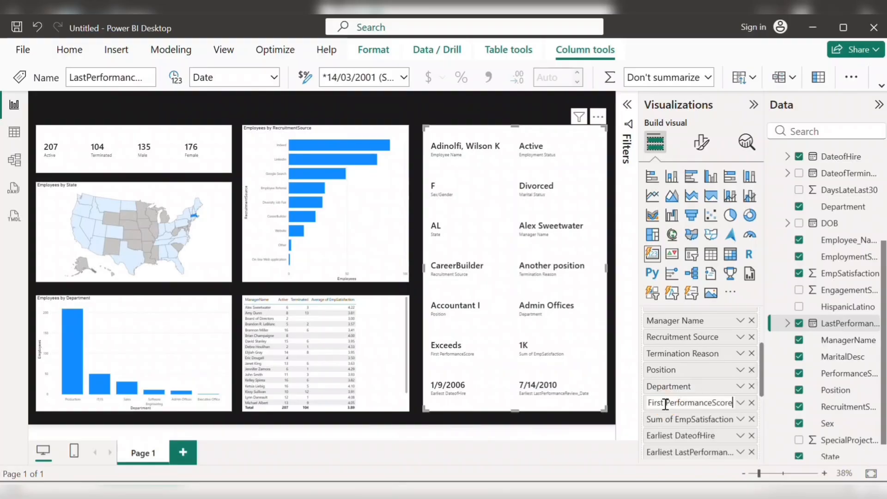
click(665, 404)
key(BackSpace)
key(BackSpace)
key(BackSpace)
key(BackSpace)
key(BackSpace)
key(BackSpace)
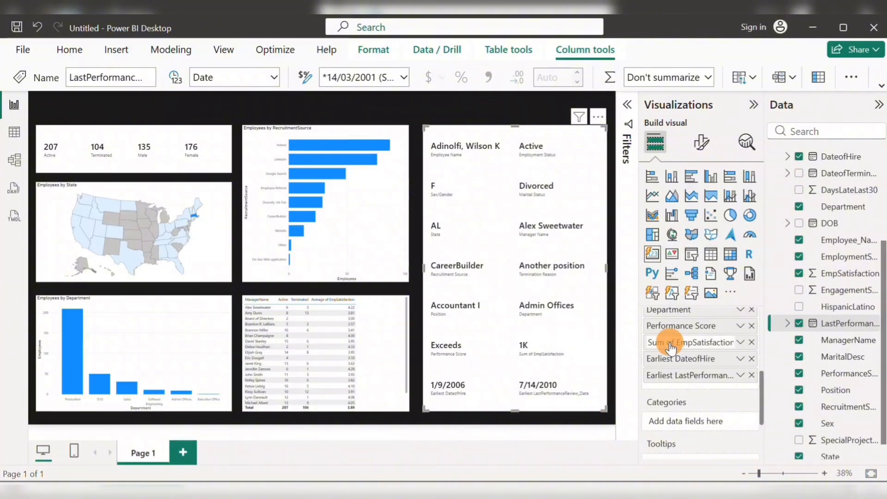
Rename the employee card's Sum of EmpSatisfaction value as Employee Satisfaction
double_click(671, 344)
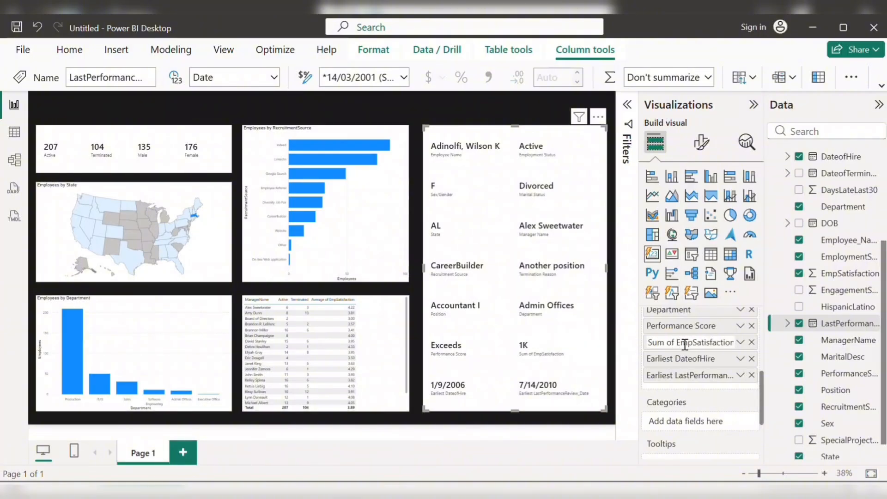
click(677, 342)
key(BackSpace)
key(BackSpace)
key(BackSpace)
key(BackSpace)
key(BackSpace)
key(BackSpace)
key(BackSpace)
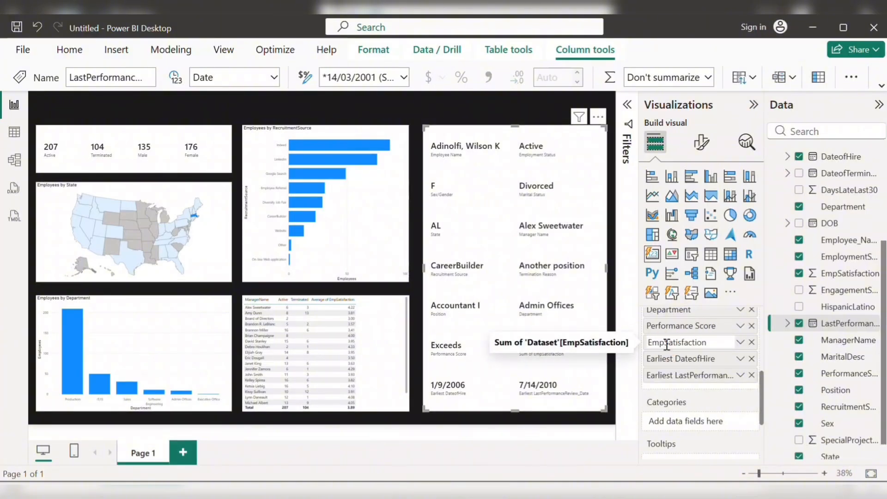
text(loyee)
key(Return)
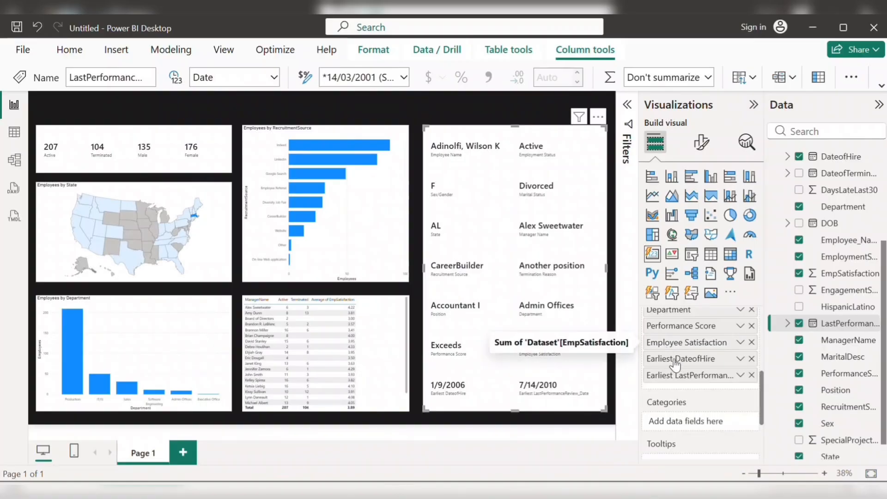
Rename the employee card's Earliest DateofHire value as Hire Date, with both words capitalised
double_click(687, 363)
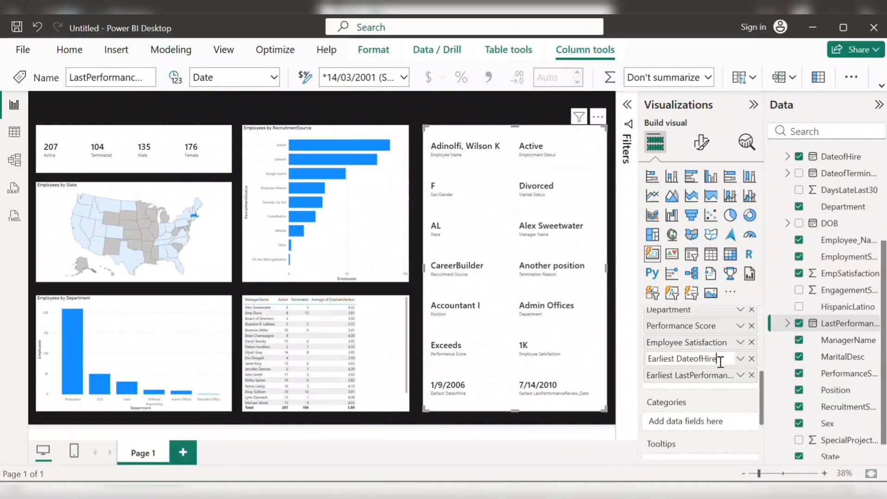
text(Hire date)
click(671, 359)
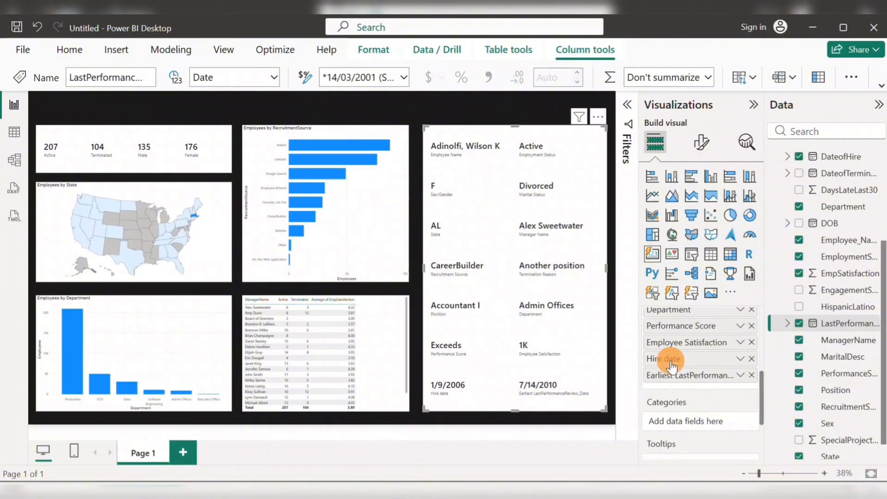
text(D)
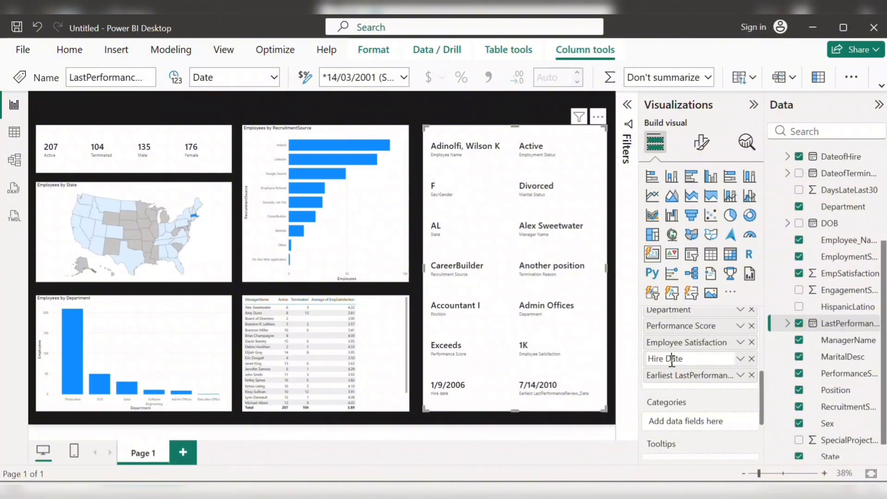
key(Return)
Rename the employee card's Earliest LastPerformanceReview_Date value as Last Performance Review Date
double_click(675, 375)
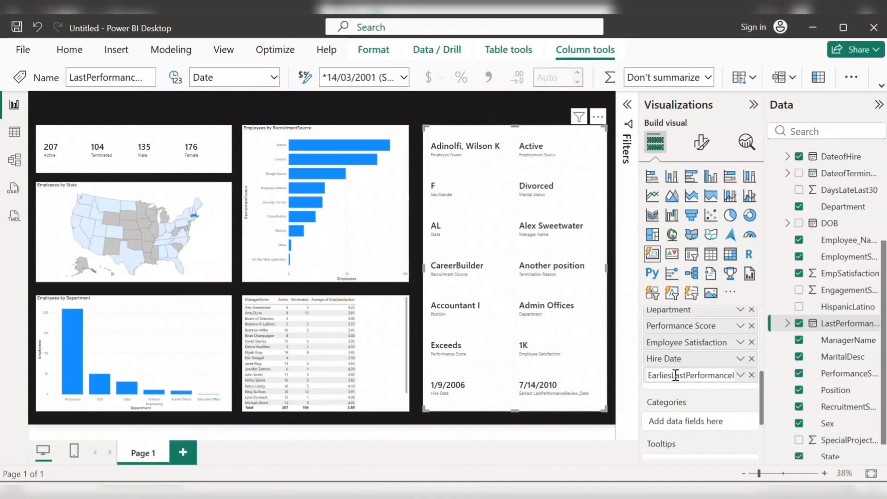
key(BackSpace)
key(BackSpace)
key(BackSpace)
key(BackSpace)
key(BackSpace)
key(BackSpace)
key(BackSpace)
key(BackSpace)
key(BackSpace)
click(664, 375)
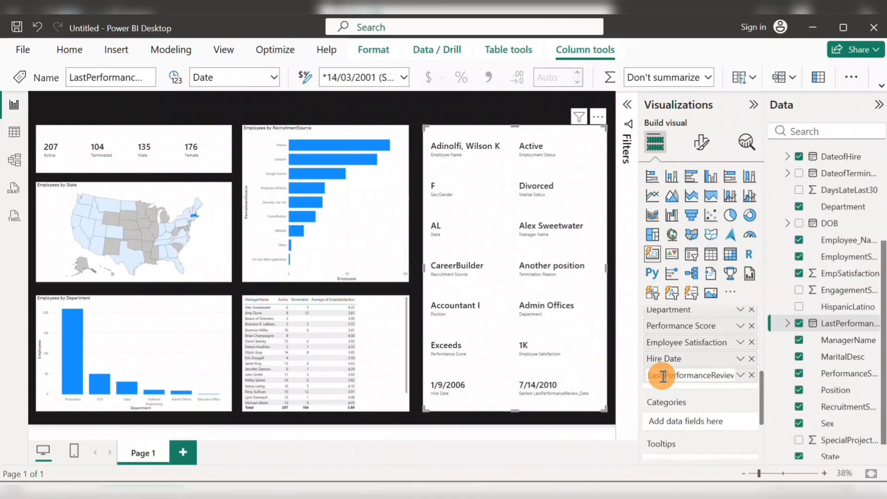
click(711, 376)
key(End)
text(Date)
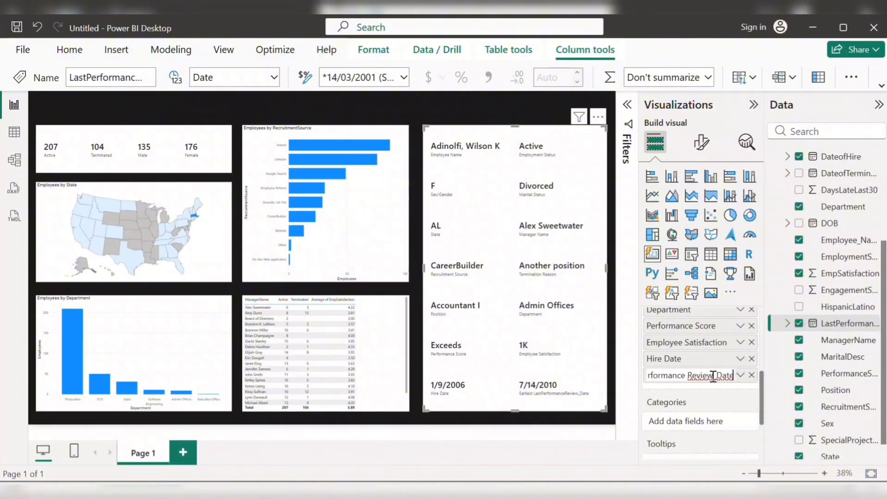
click(749, 414)
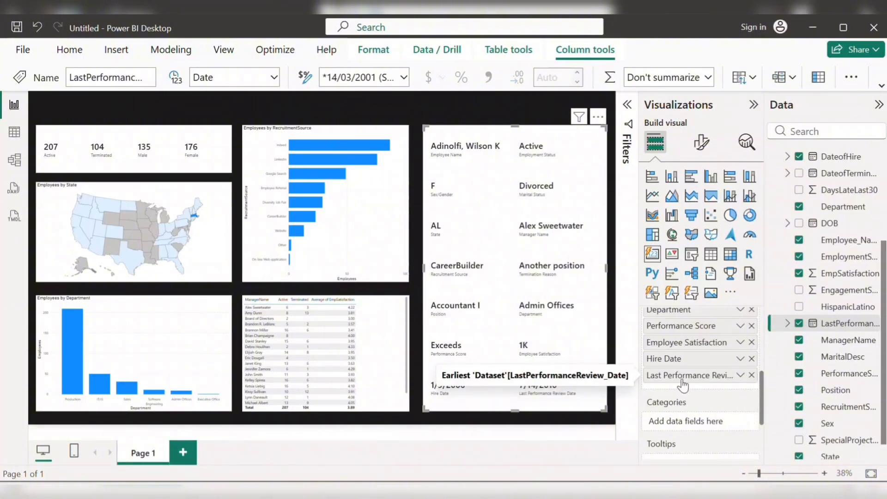
Switch to the finished HR Dashboard report to examine its employee information layout and styling, and return to the untitled report
click(335, 441)
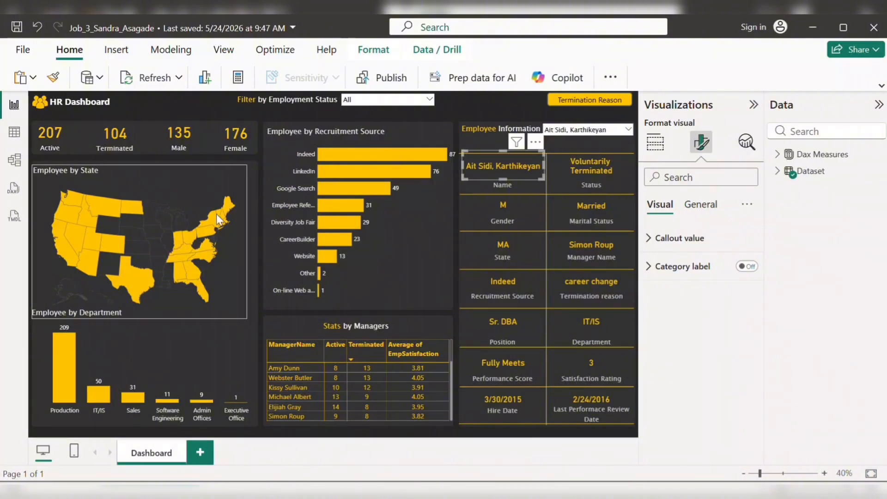
click(443, 439)
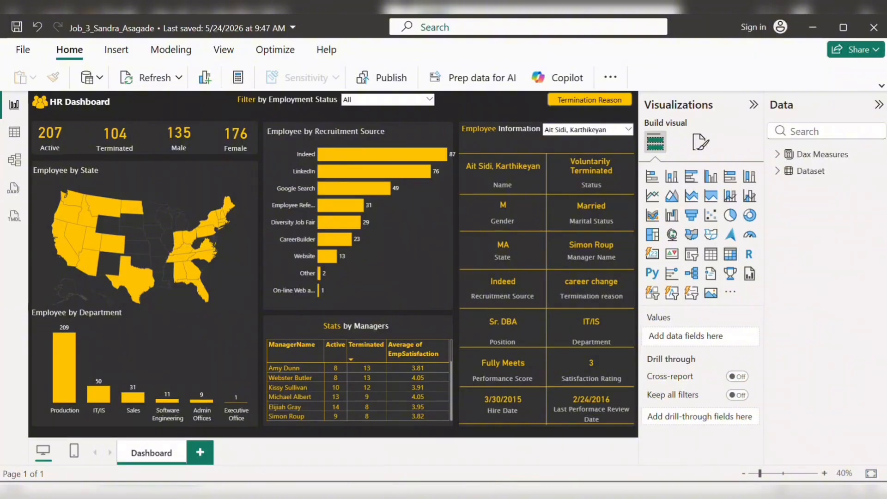
click(435, 448)
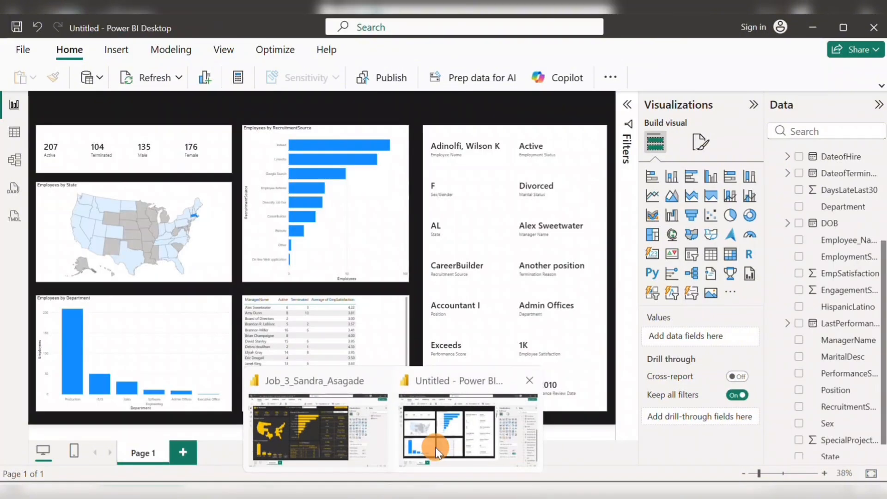
Centre the callout values horizontally for all cards in the employee information card visual
click(476, 222)
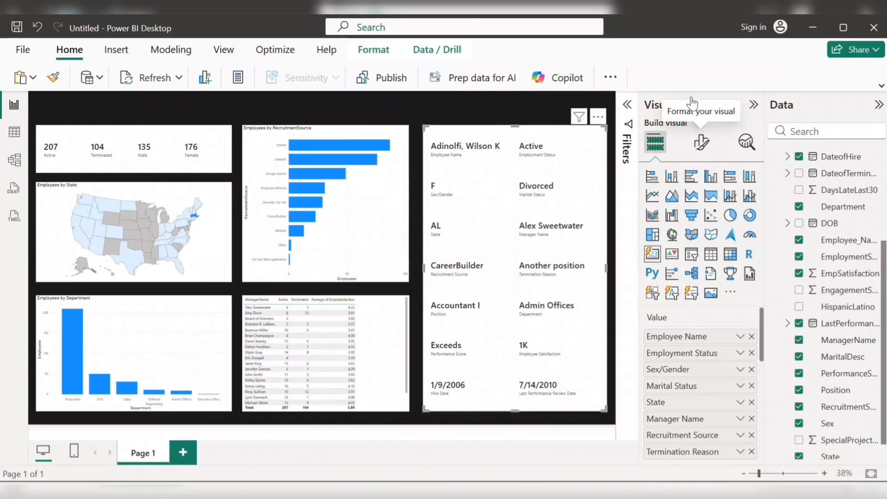
click(702, 143)
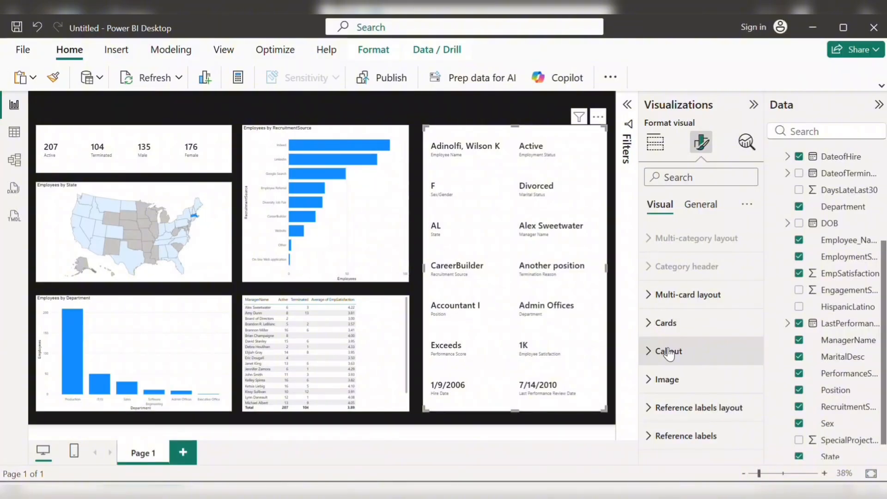
click(669, 351)
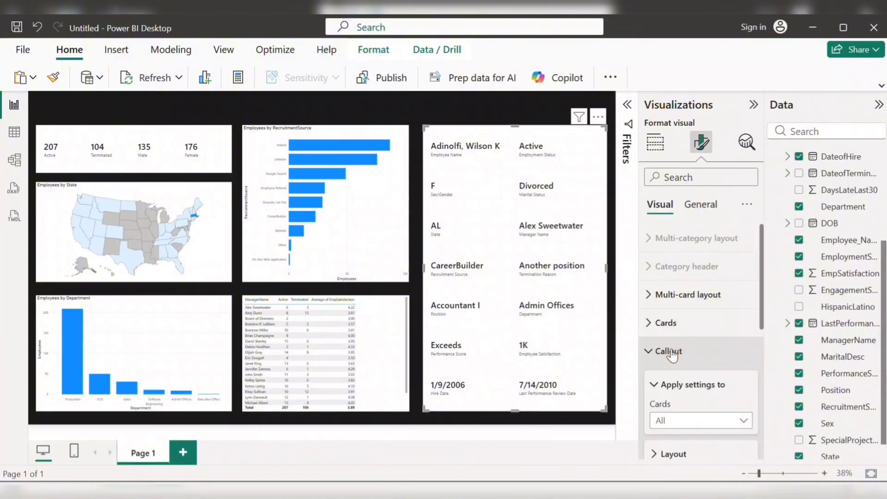
scroll(672, 355, down, 3)
click(673, 355)
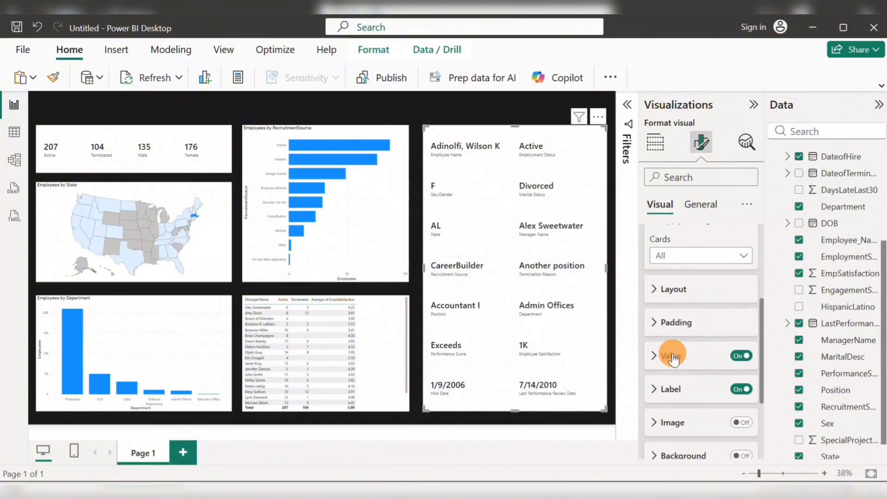
scroll(673, 356, down, 3)
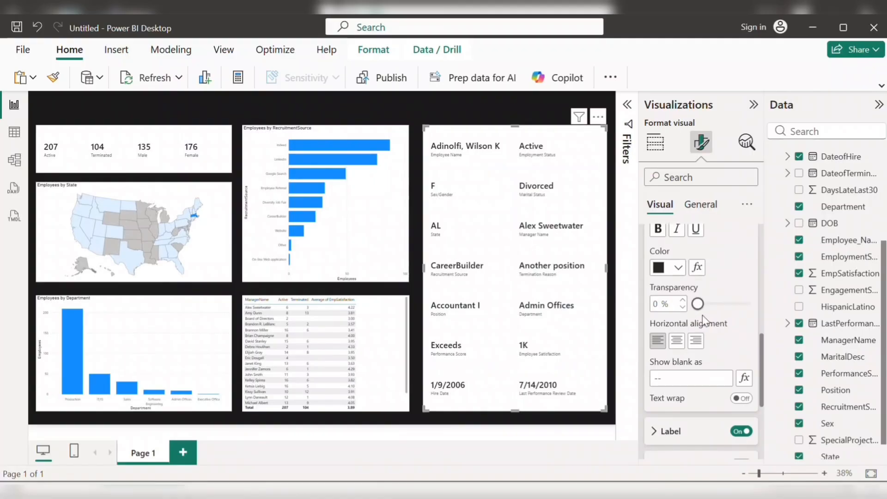
scroll(708, 273, up, 2)
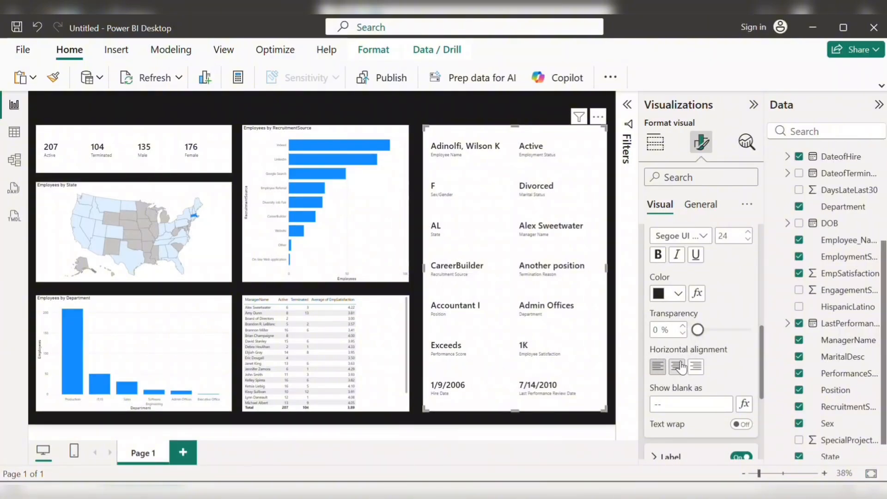
click(678, 366)
Set the callout value font size of the employee information card to 25
scroll(730, 303, up, 2)
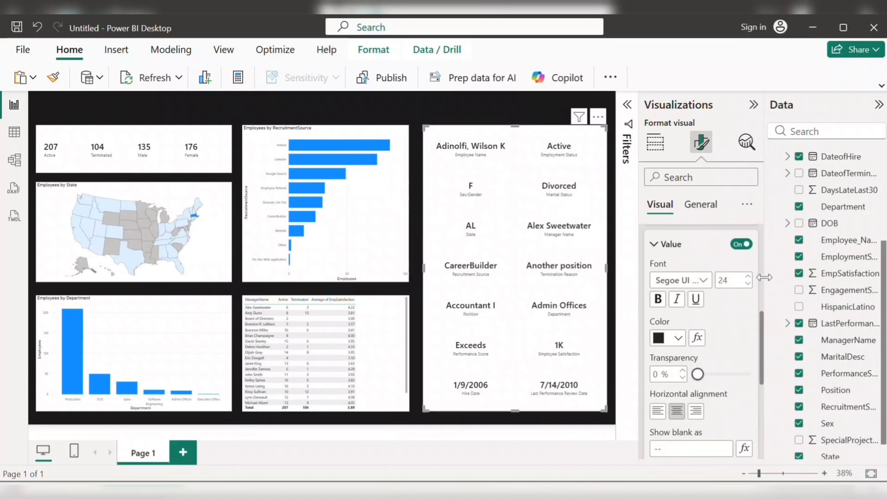
click(748, 279)
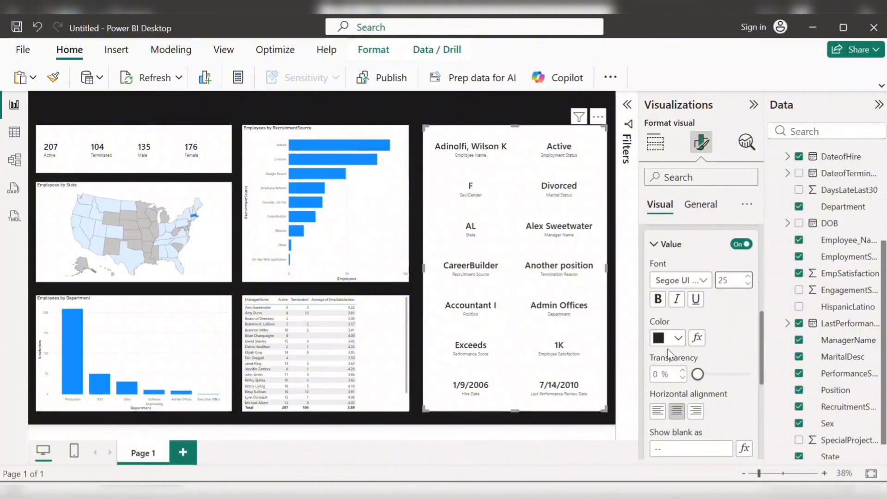
scroll(734, 337, up, 1)
scroll(732, 332, up, 3)
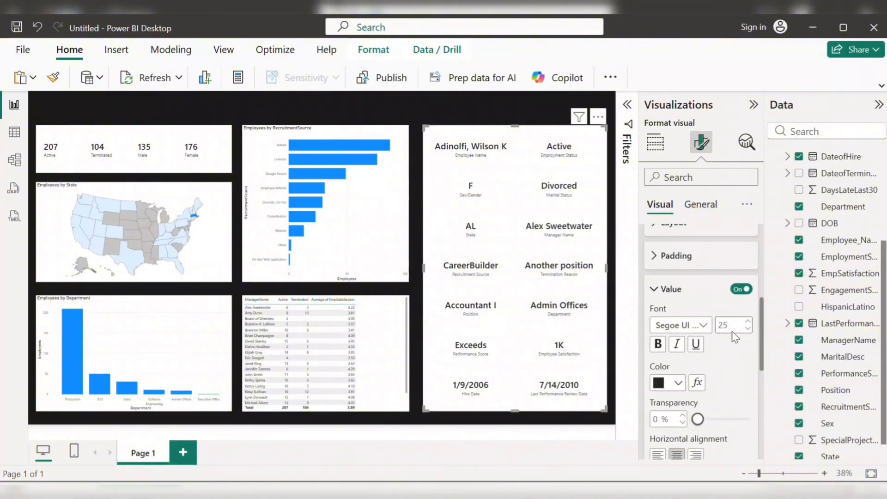
Set the label font size of the employee information card to 15
click(672, 294)
scroll(672, 298, up, 3)
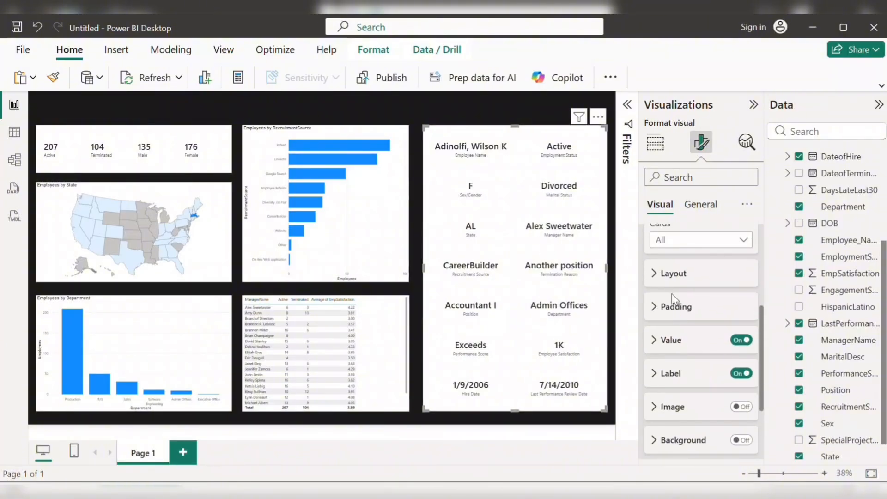
scroll(683, 333, down, 5)
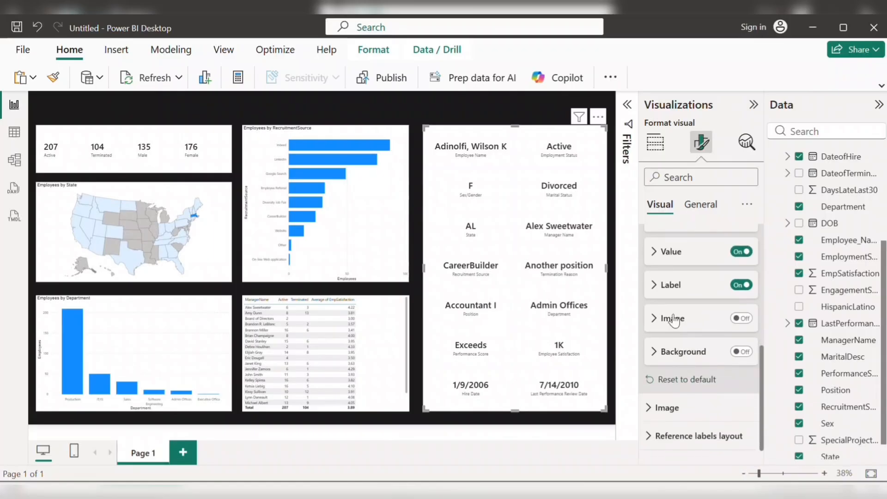
click(666, 286)
scroll(698, 375, down, 3)
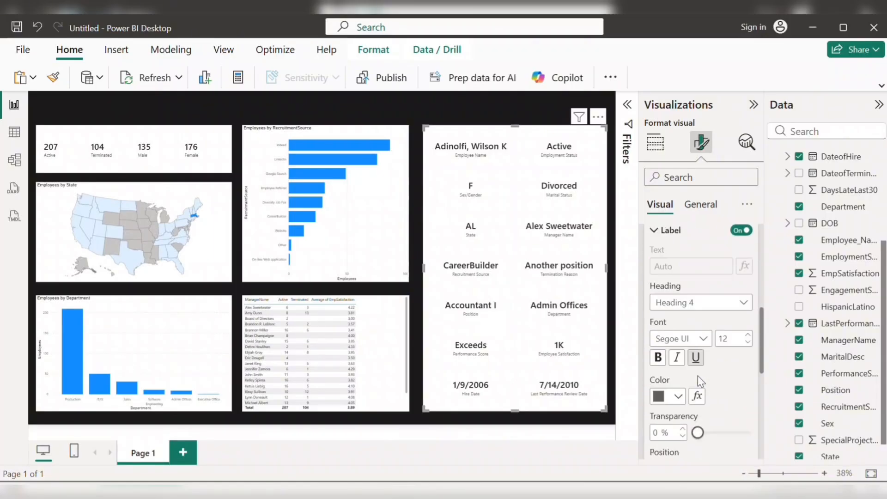
click(728, 313)
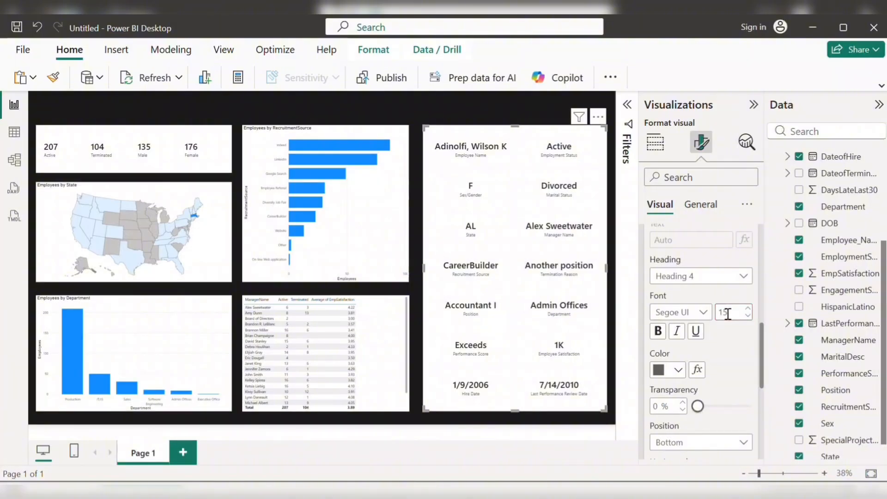
Turn on text wrap for the labels of the employee information card
scroll(722, 362, down, 5)
scroll(734, 359, down, 3)
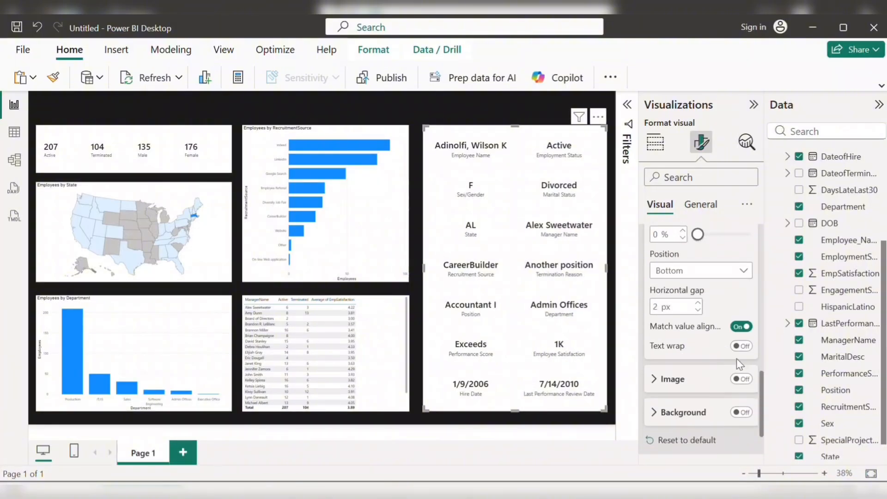
click(741, 347)
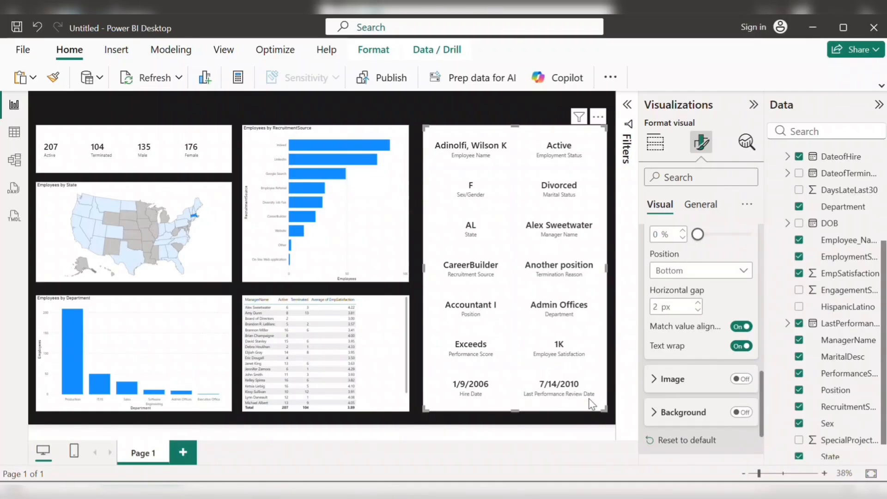
Try a label font size of 18 on the employee information card and check how the longest label fits
scroll(705, 293, up, 2)
scroll(705, 292, up, 1)
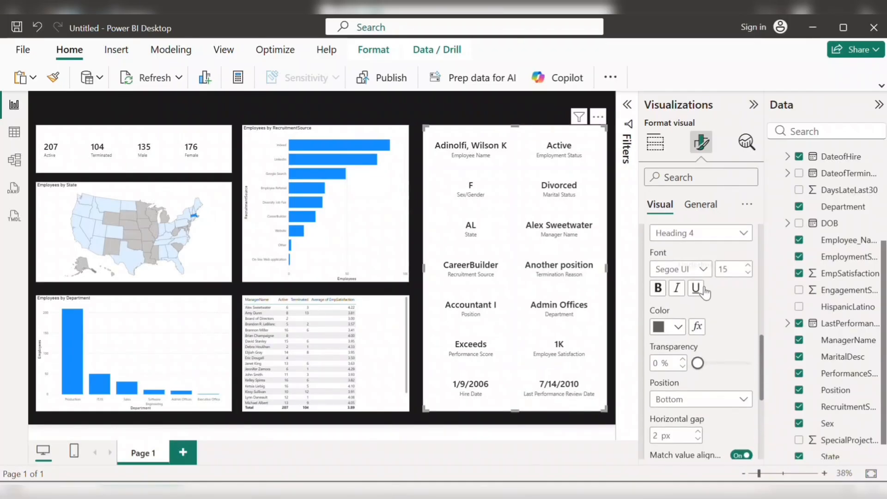
click(728, 269)
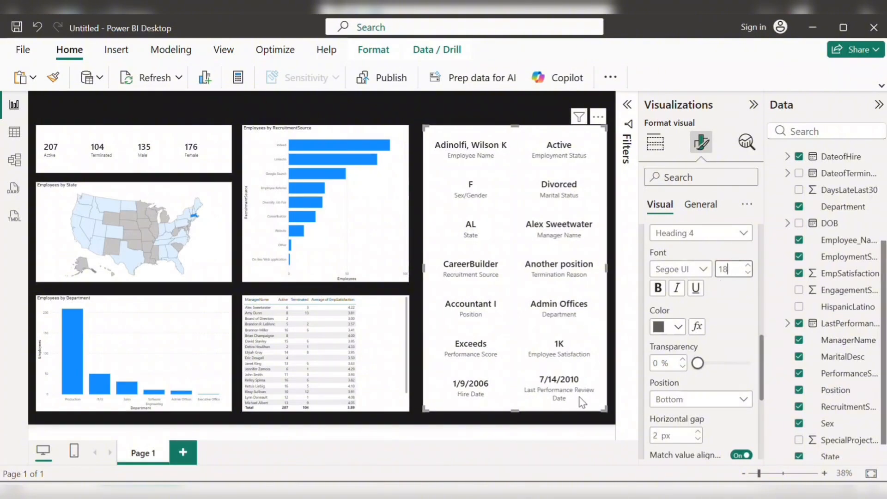
scroll(702, 415, down, 3)
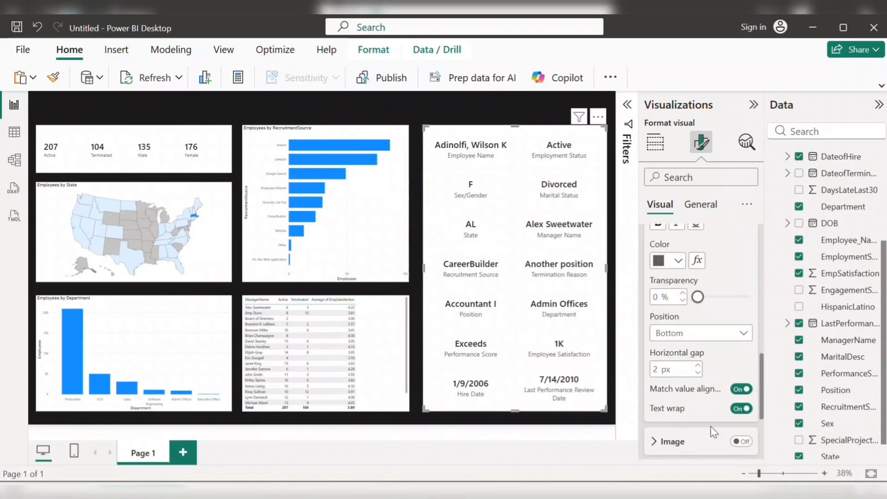
Return the label font size of the employee information card to 15 and collapse the label settings
scroll(741, 287, up, 5)
click(734, 315)
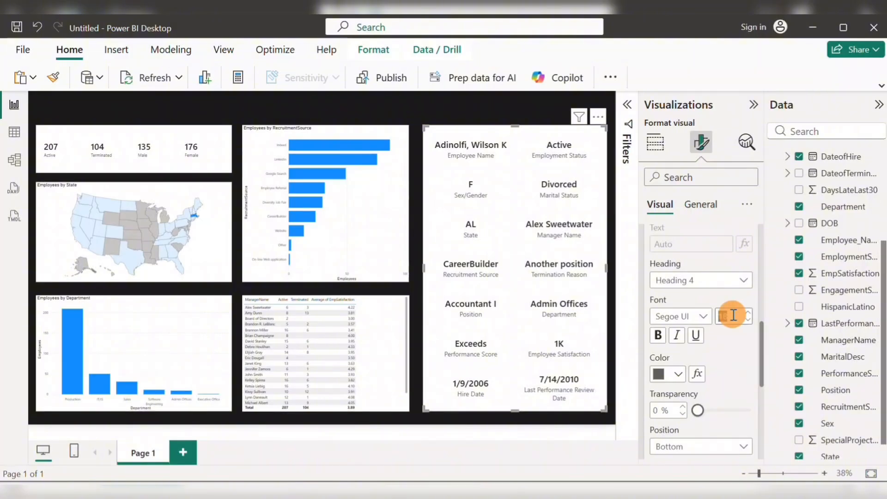
text(15)
scroll(723, 332, up, 3)
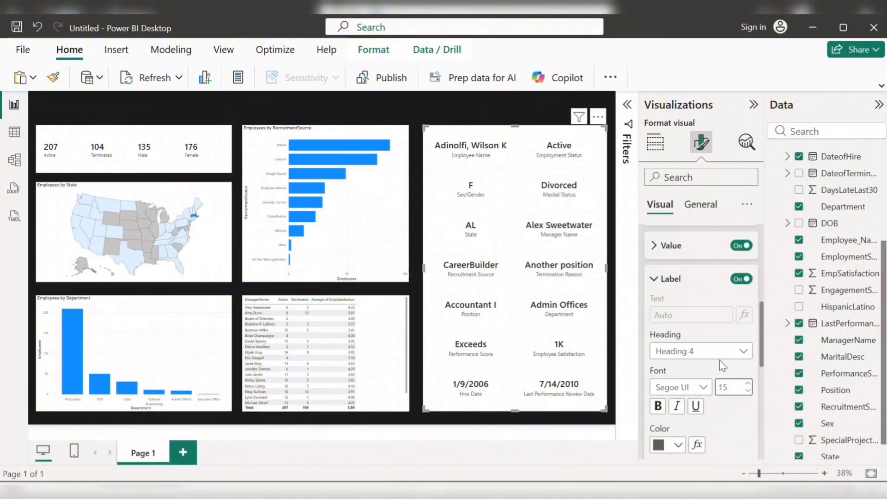
click(666, 280)
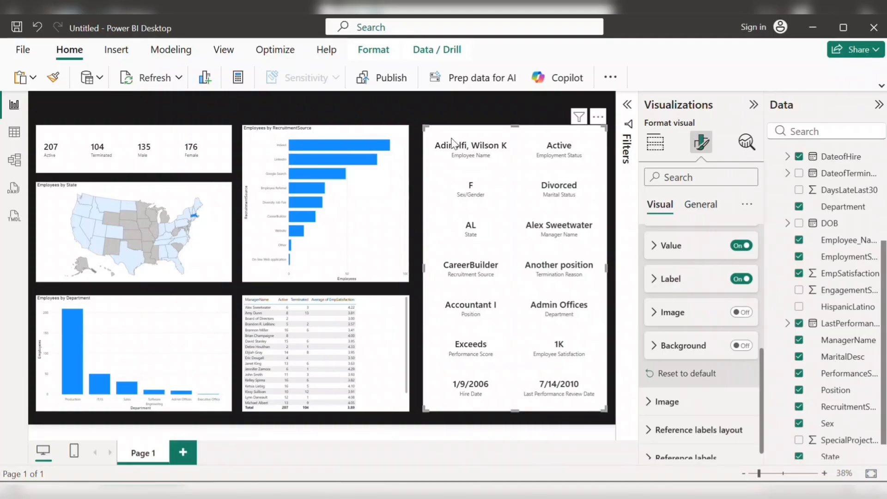
Shorten the employee information card by lowering its upper edge, leaving a gap above it on the canvas
drag(515, 129, 515, 142)
drag(514, 143, 514, 144)
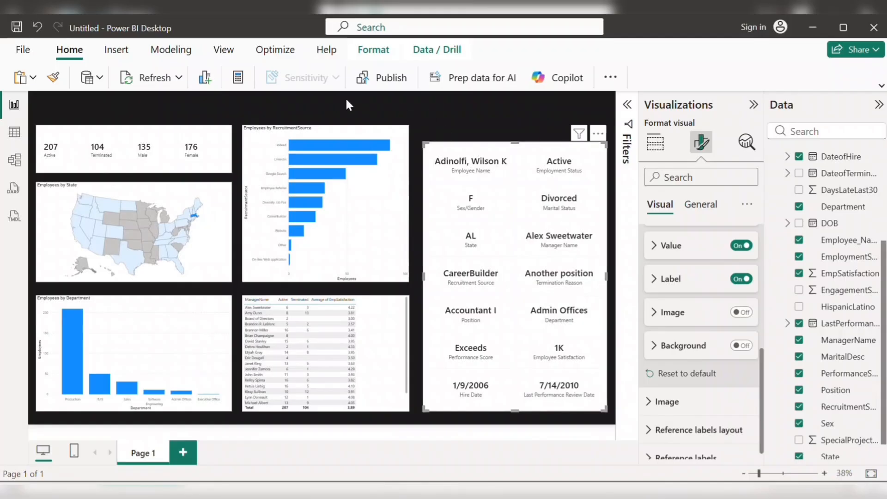
click(134, 154)
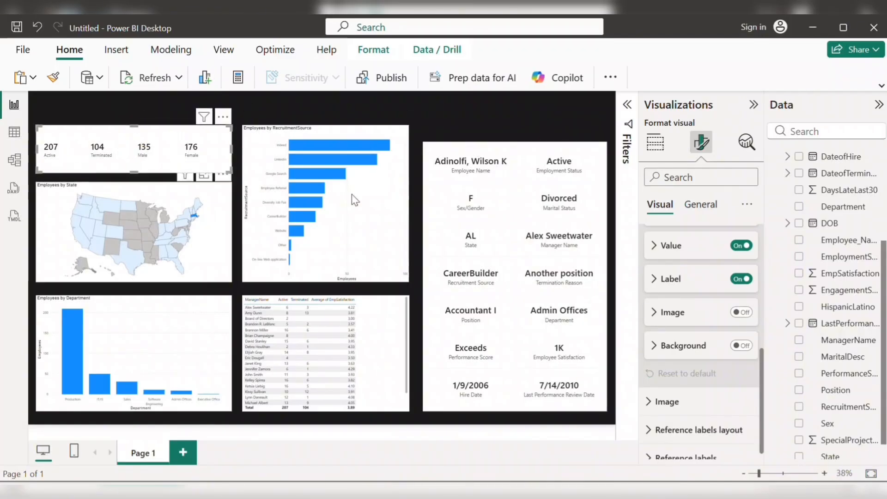
click(488, 174)
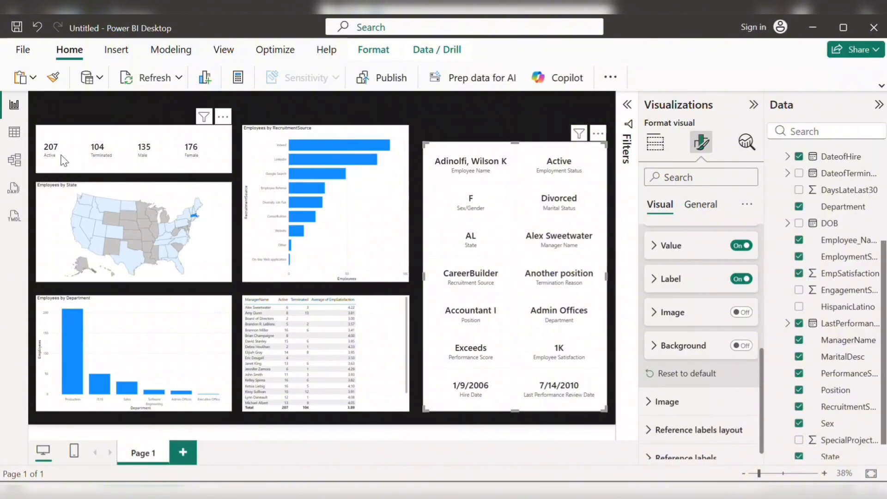
click(102, 157)
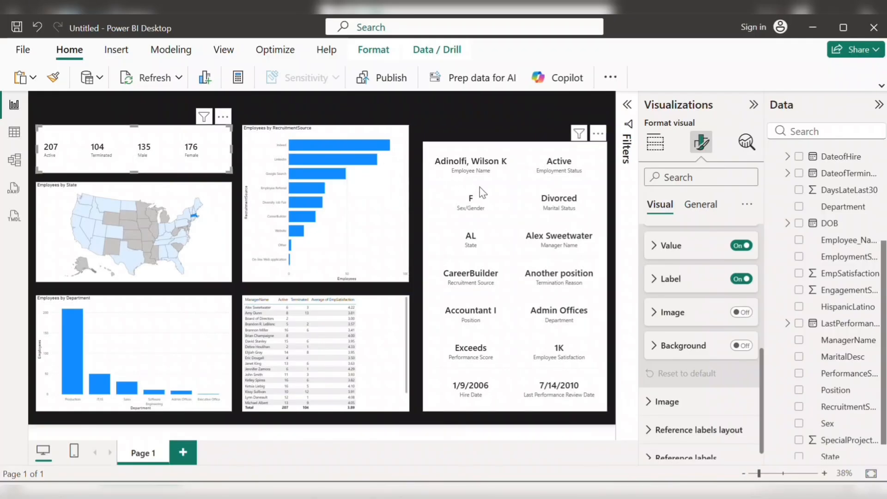
click(492, 159)
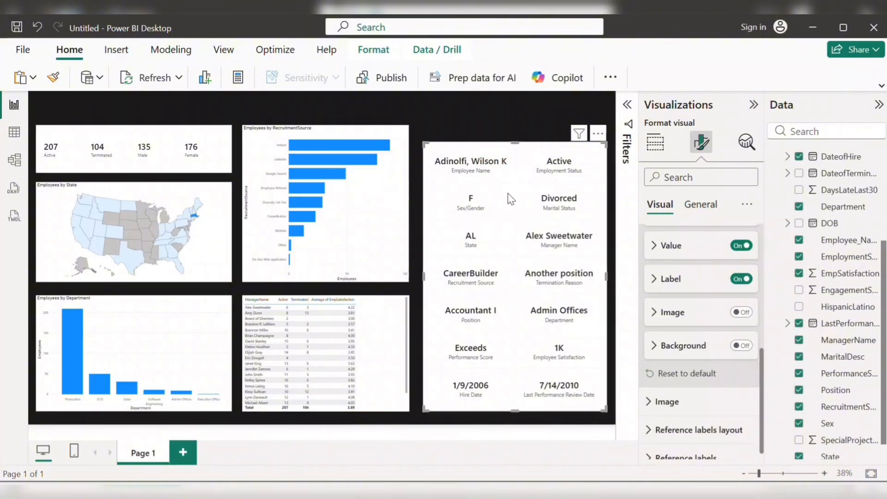
click(510, 165)
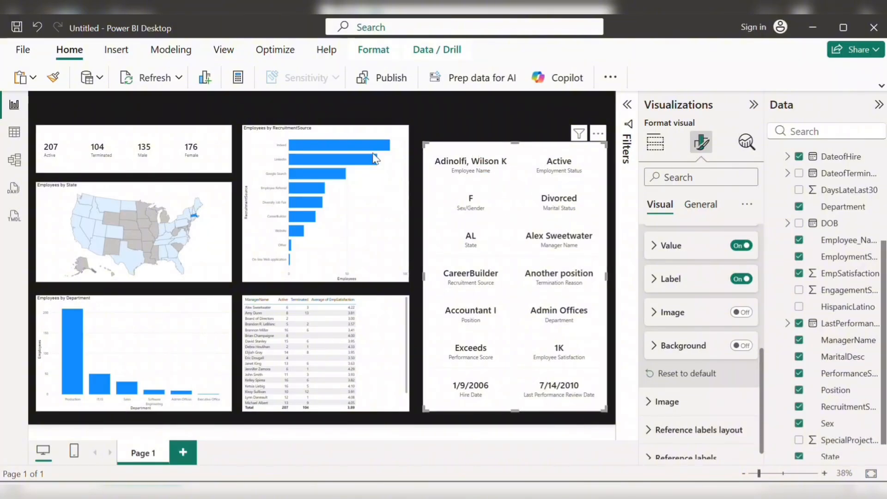
click(55, 79)
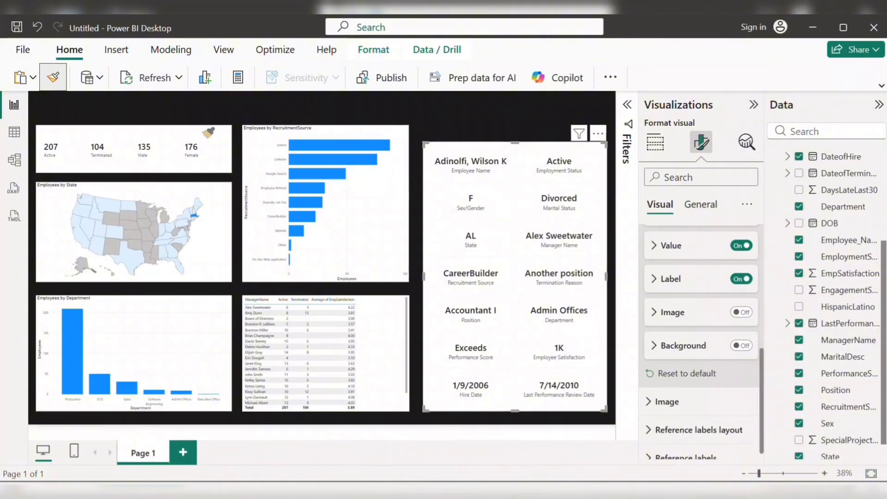
click(86, 129)
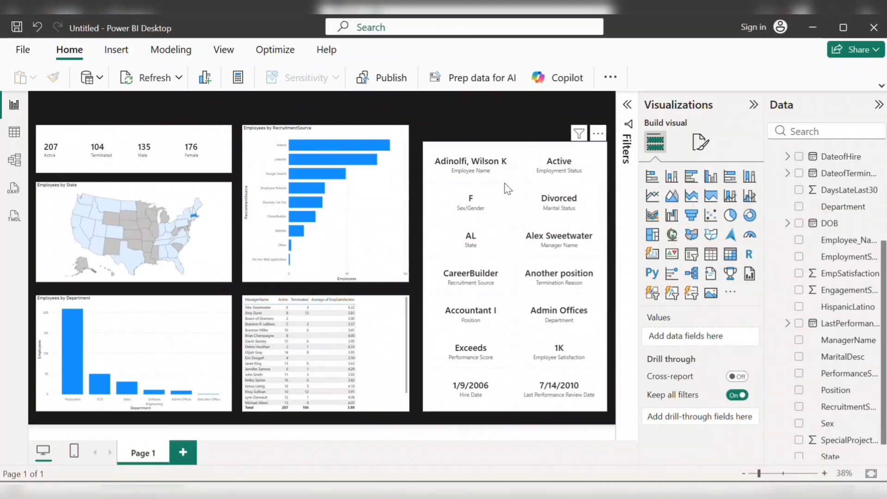
Copy the employee information card's formatting onto the Active, Terminated, Male and Female headcount card with Format Painter
click(483, 174)
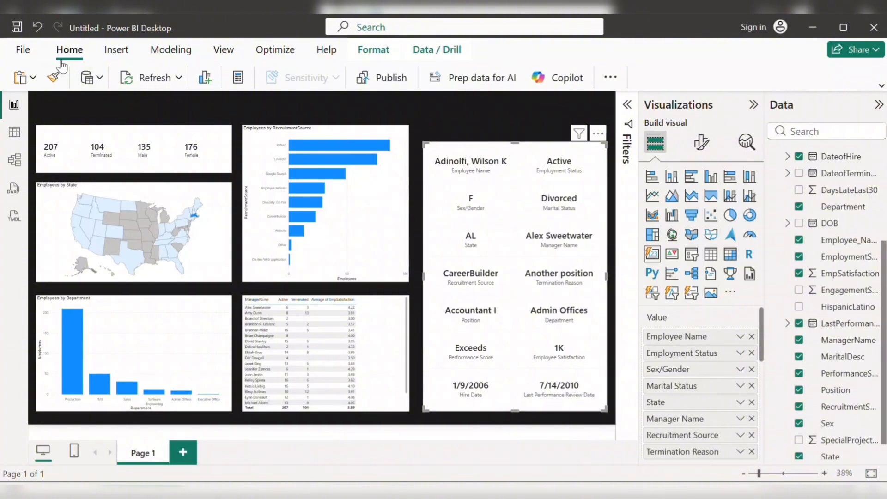
click(54, 80)
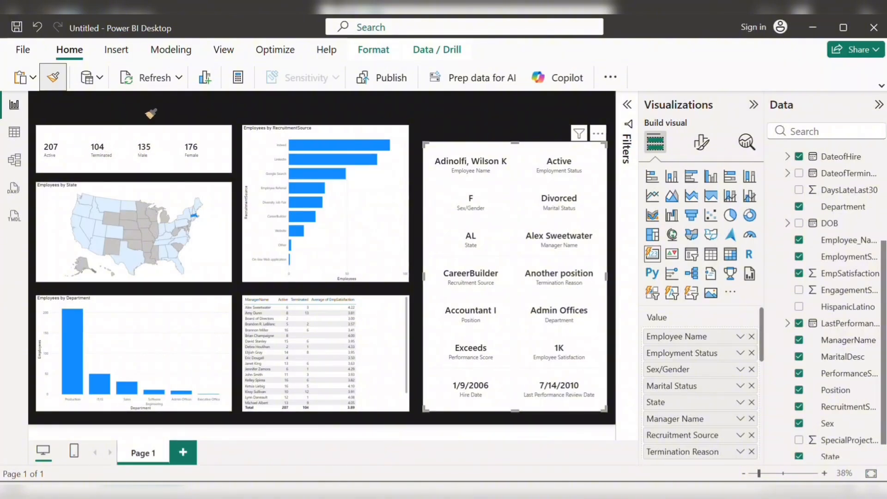
click(78, 137)
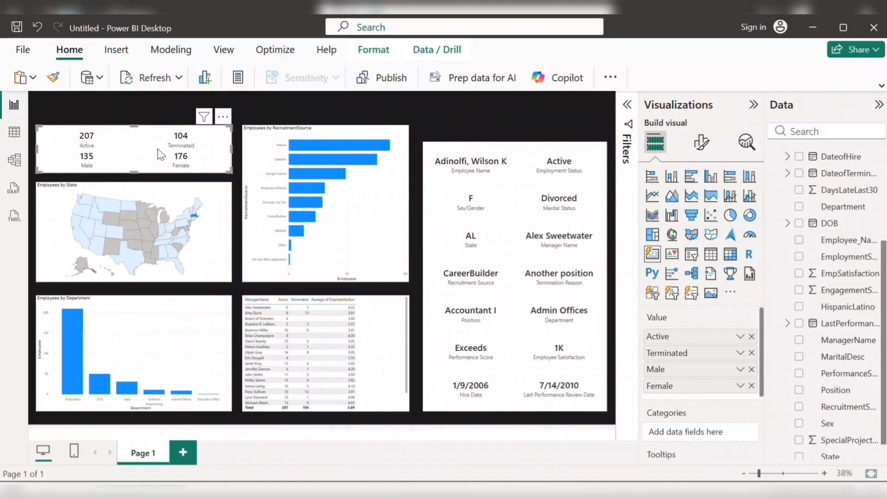
Set the headcount card's multi-card layout to a Horizontal arrangement with 5 columns
click(506, 159)
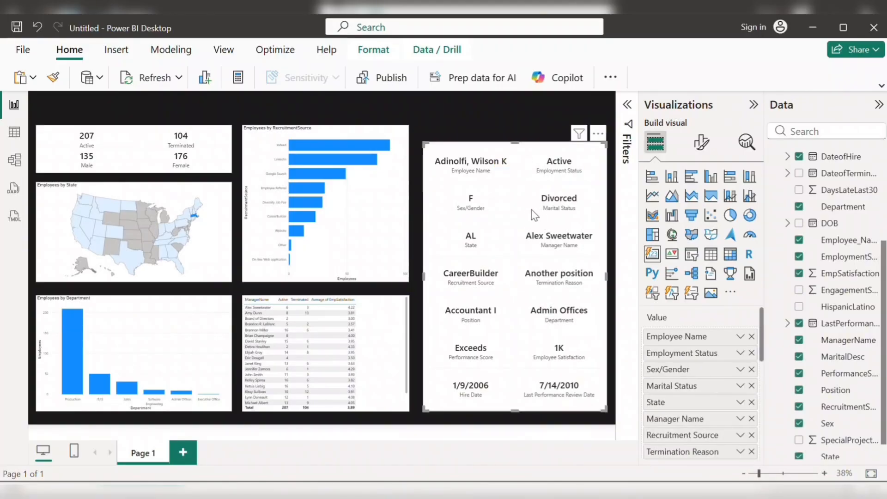
click(184, 159)
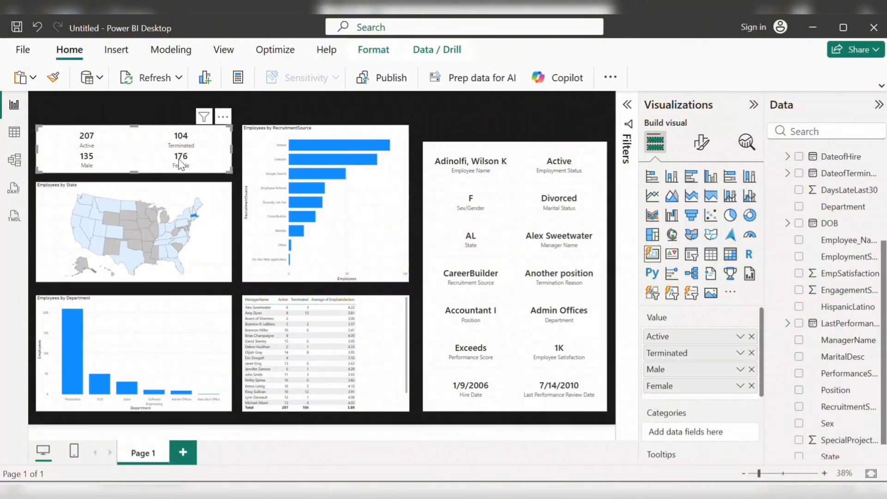
click(71, 136)
click(702, 150)
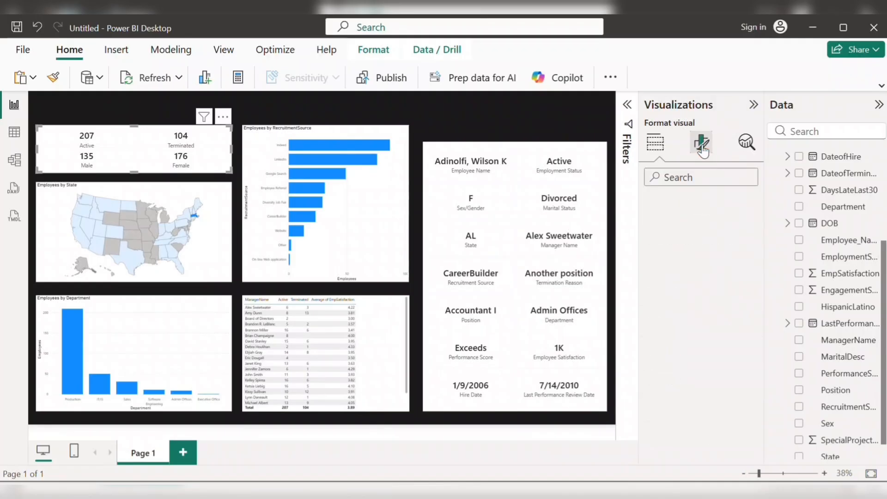
click(664, 296)
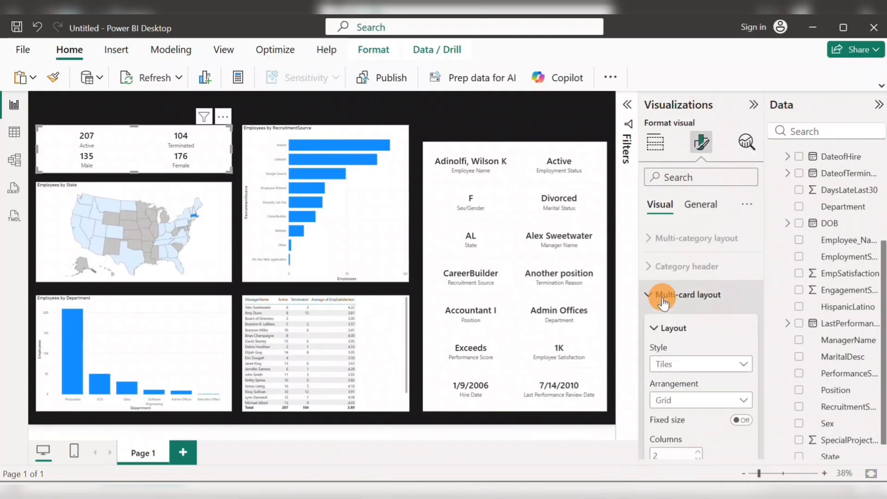
scroll(695, 334, down, 2)
click(679, 313)
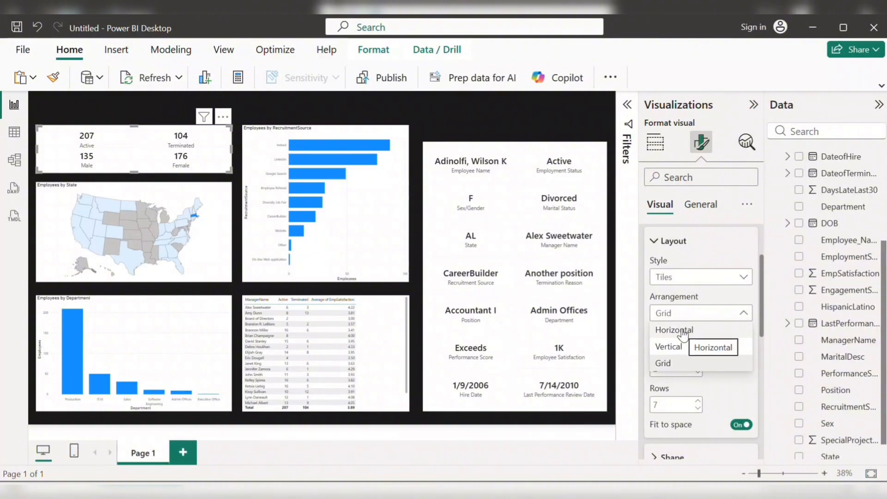
click(693, 330)
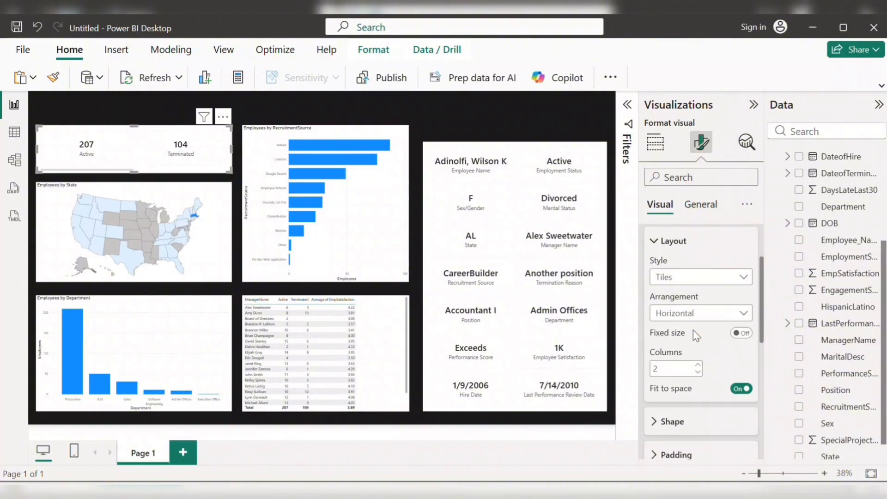
click(666, 366)
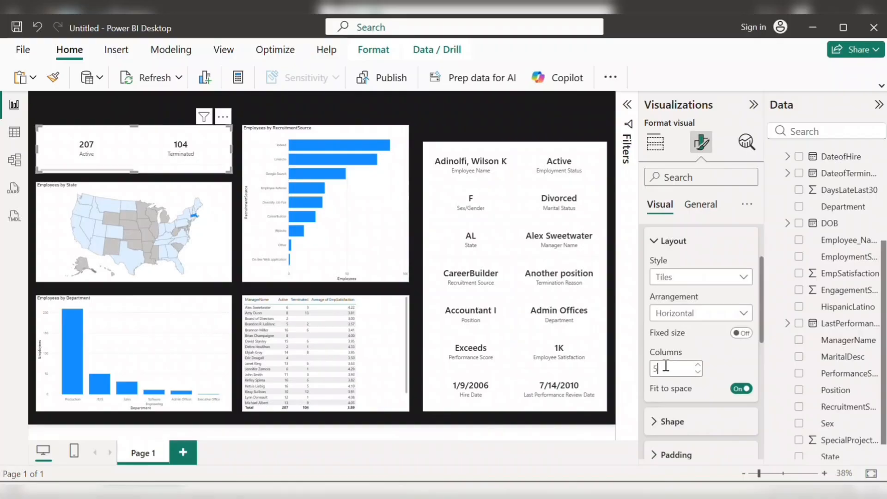